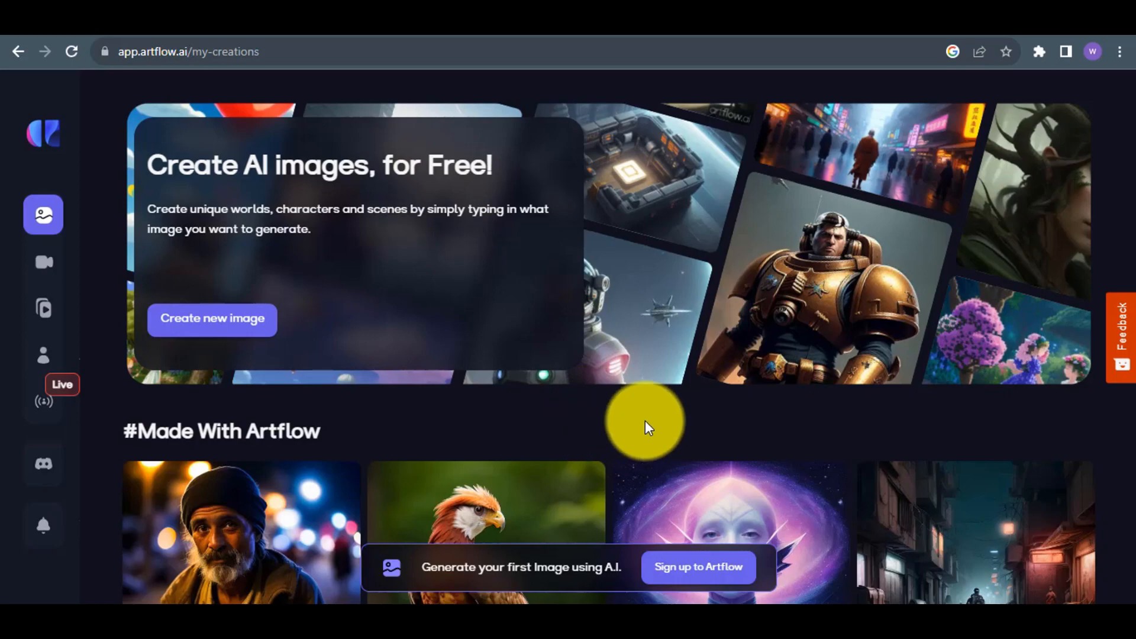
Open the account sign-up page and go through its registration options.
mouse_move(19, 134)
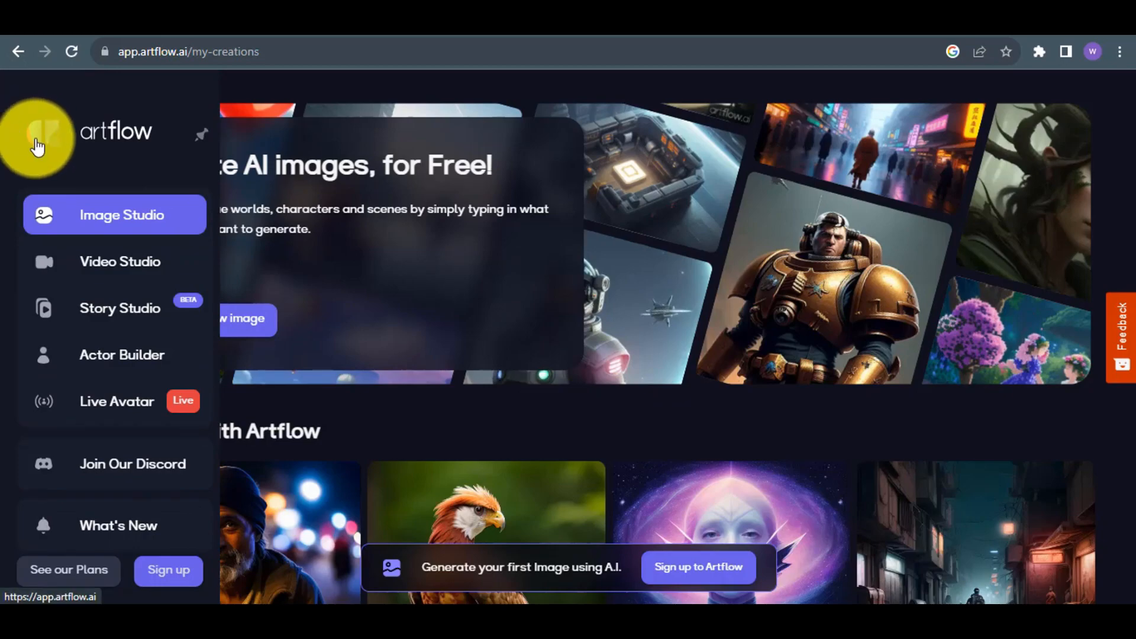
click(165, 583)
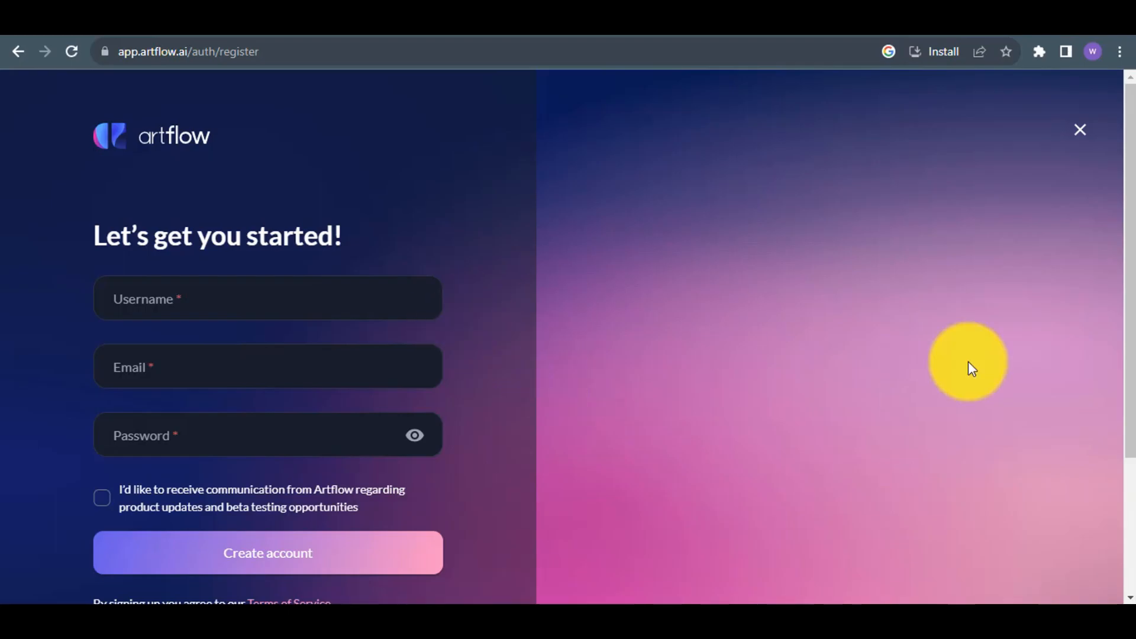
scroll(1115, 391, down, 3)
click(219, 154)
scroll(1095, 452, down, 1)
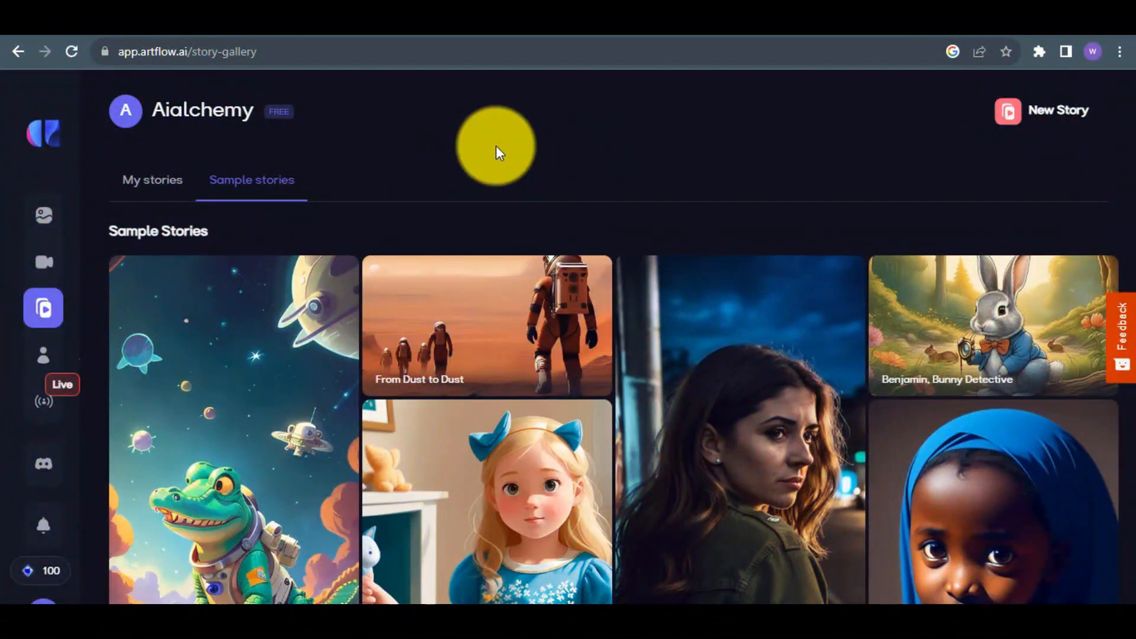
Start a new story from the story gallery with the AI-assisted "Help me get a story" option.
scroll(497, 150, down, 5)
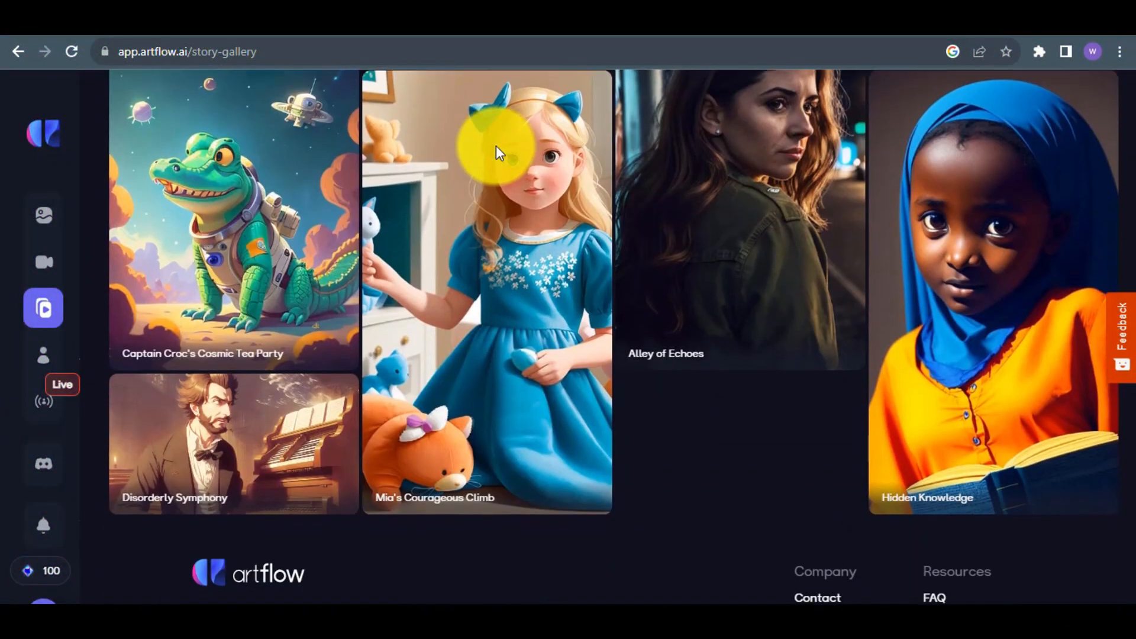
scroll(497, 149, up, 5)
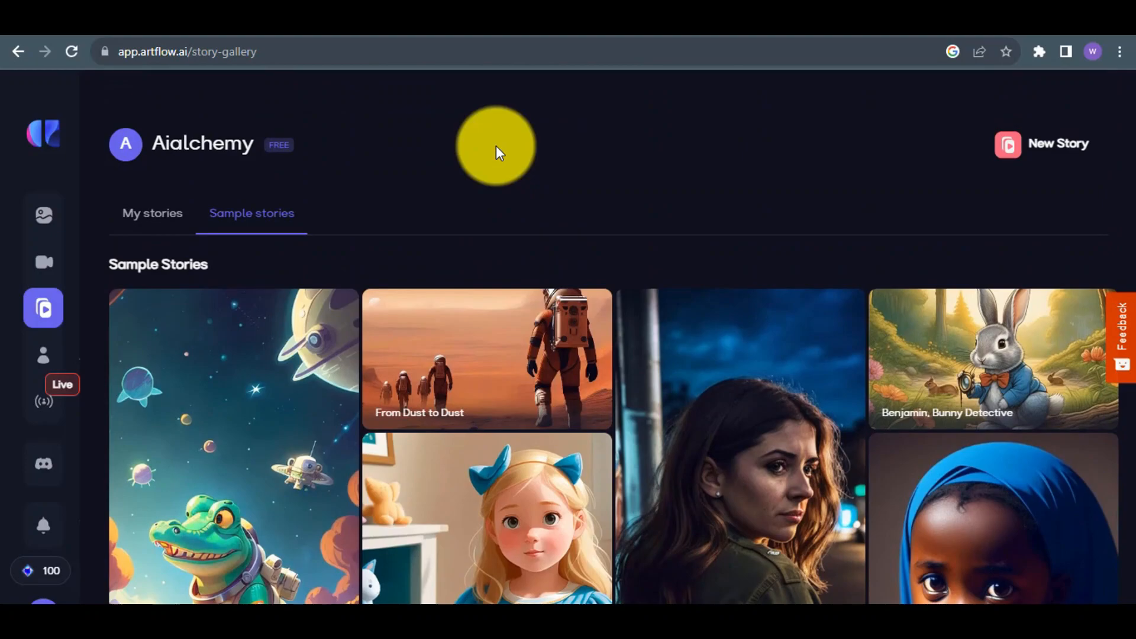
click(1064, 148)
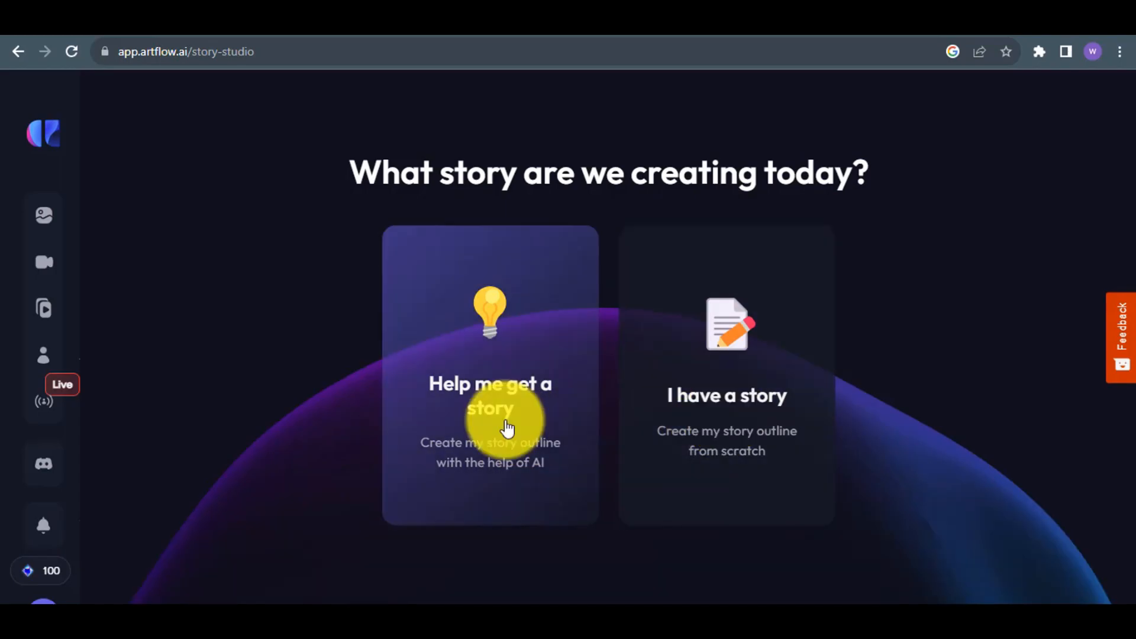
click(507, 427)
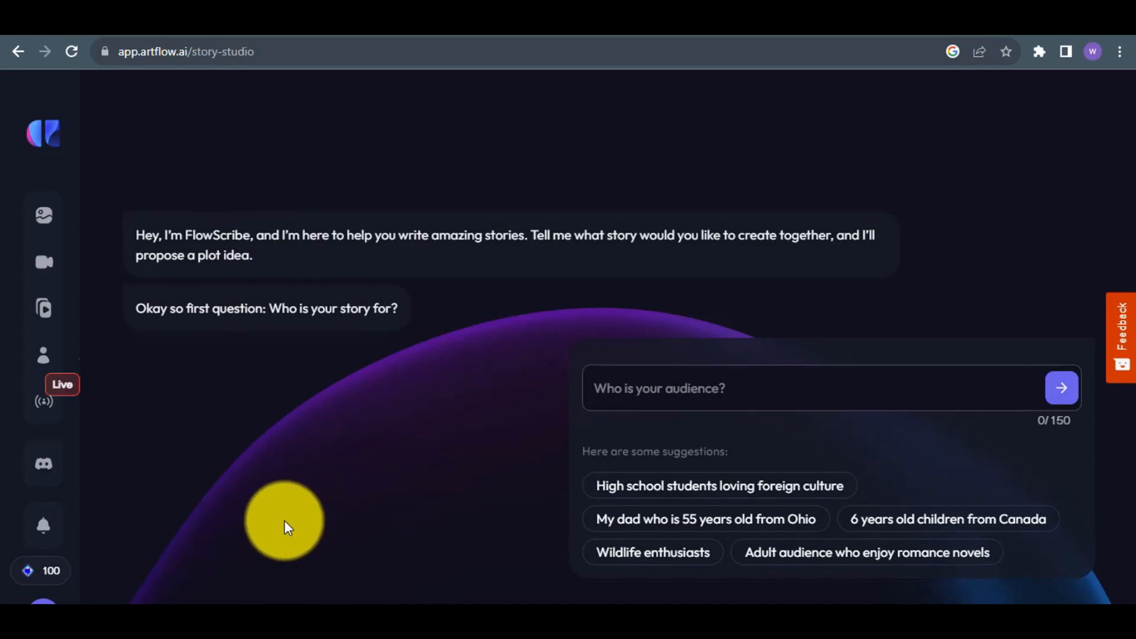
Answer the audience question with "Under ten years old childrens" and submit it.
click(661, 389)
text(u)
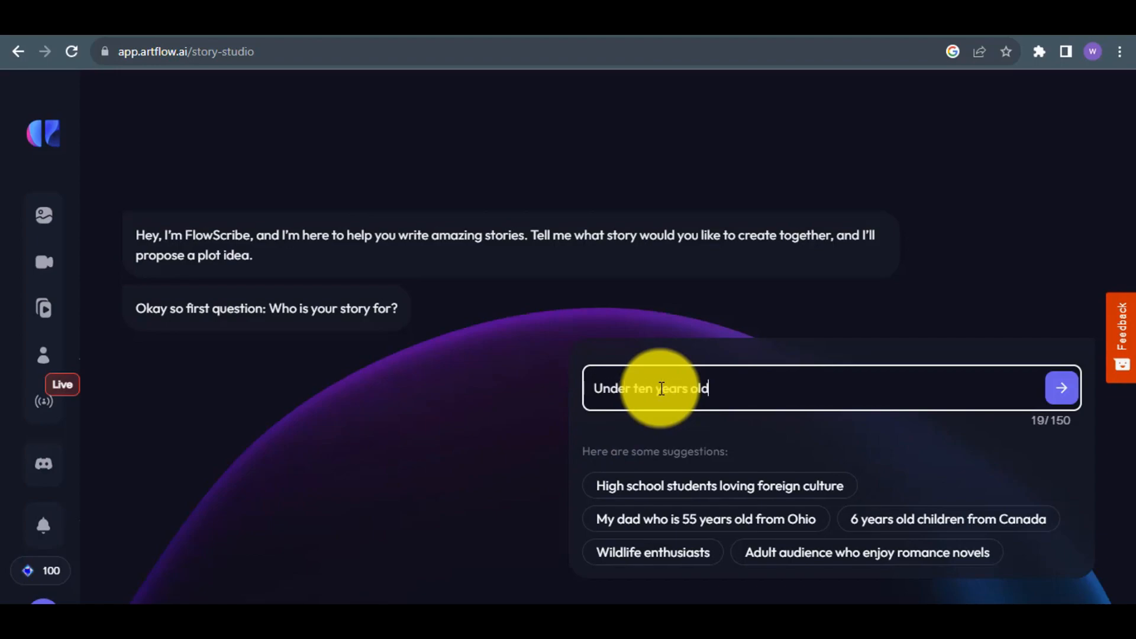
text(nder ten years old childrens)
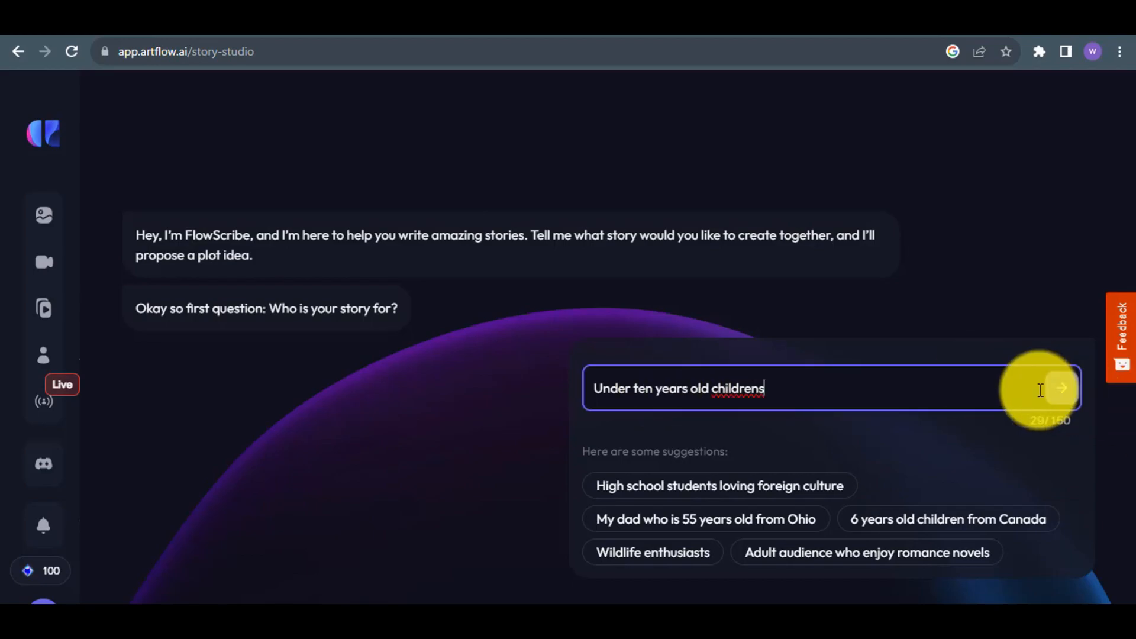
click(1061, 387)
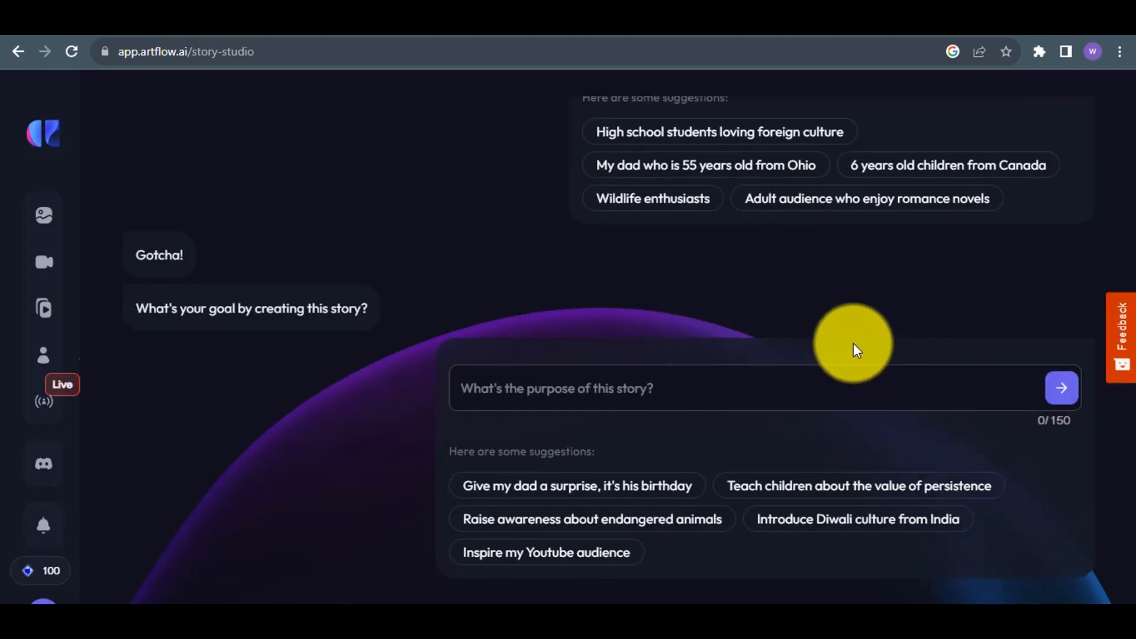
Set the story's purpose to "teach children about forest" and choose the Children's Story genre.
click(793, 400)
text(teach childr)
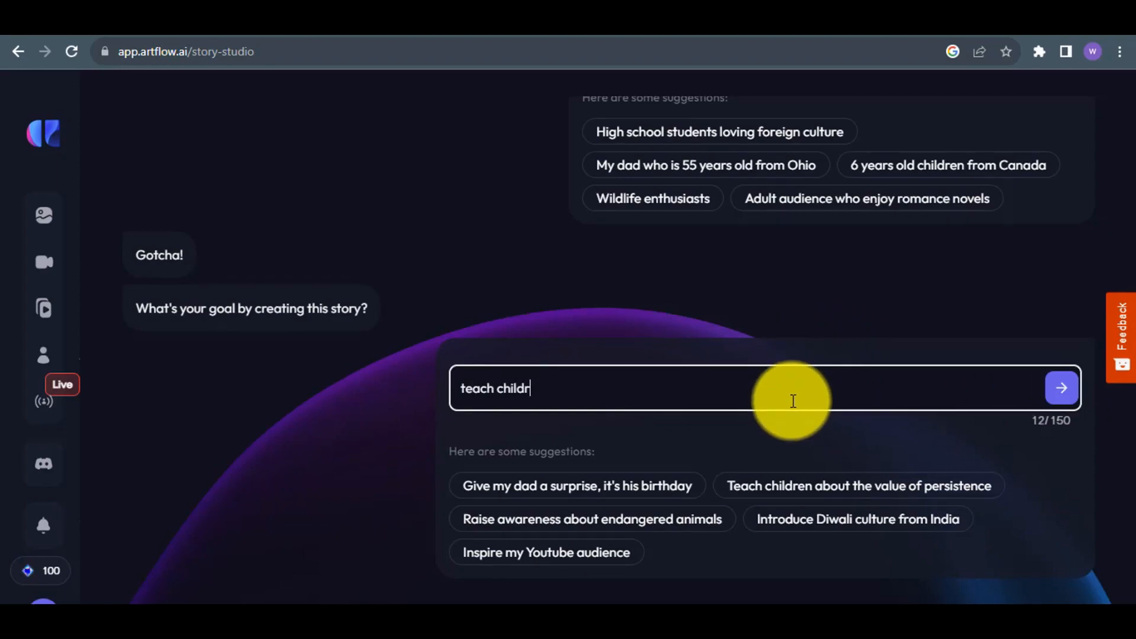
text(en about fore)
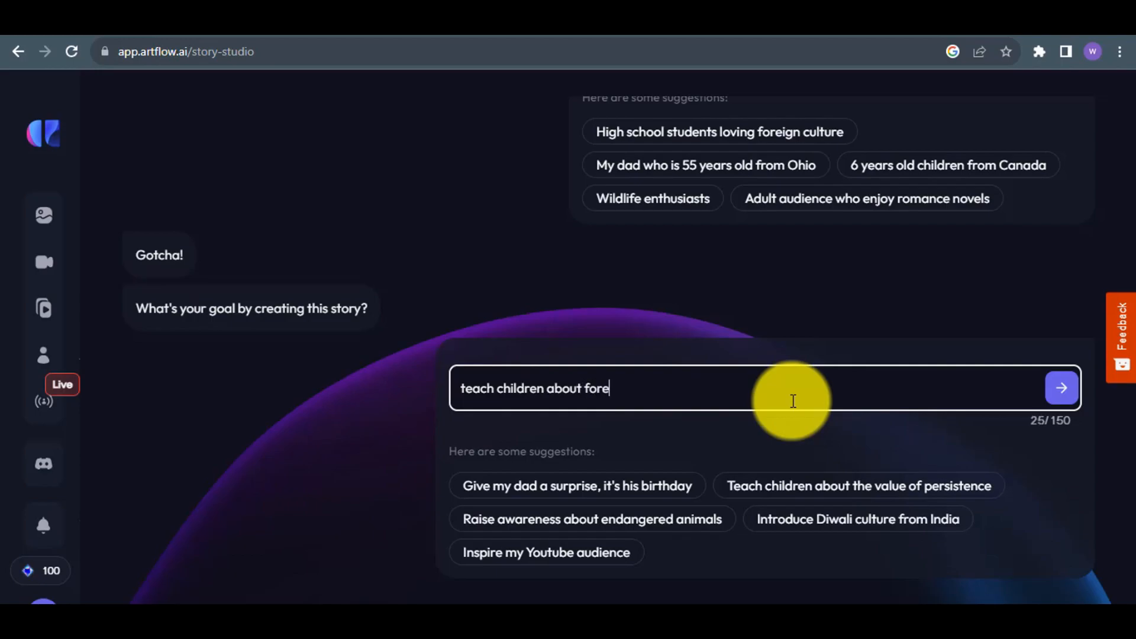
text(st)
key(Return)
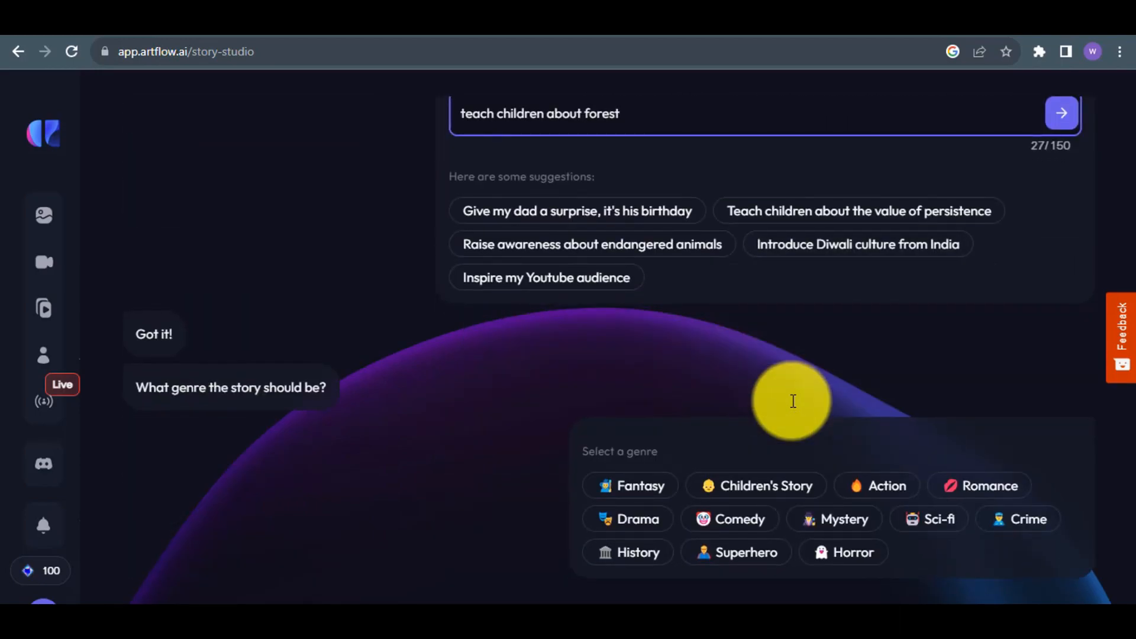
click(761, 484)
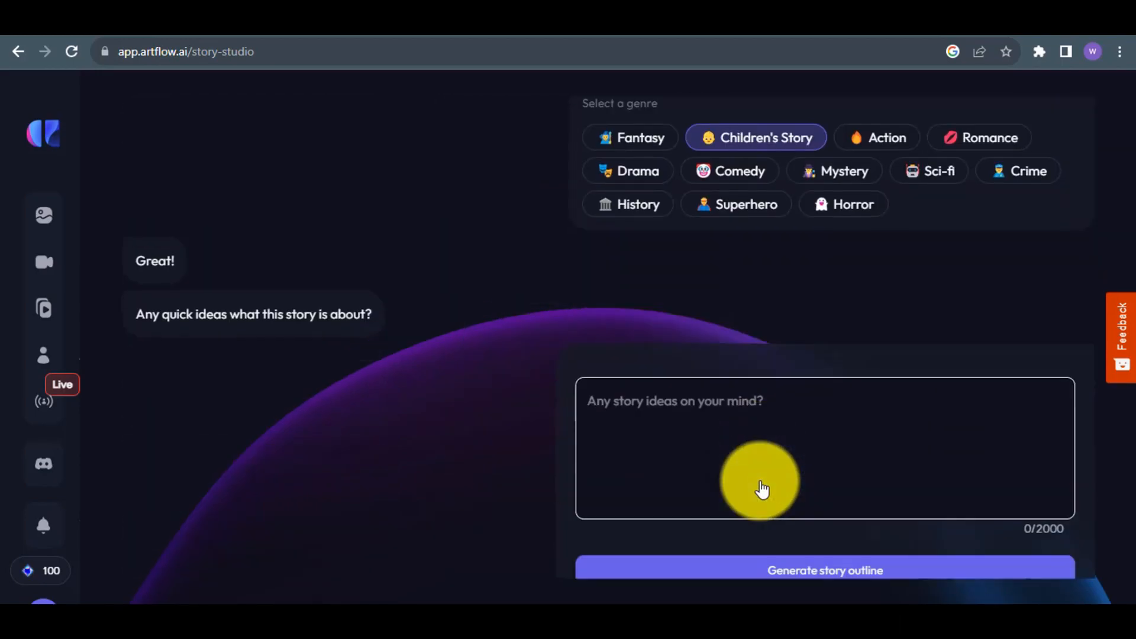
Enter the idea "amidst the tranquil forest, a lone wolf found solace in the rustling leaves" and generate the story outline.
click(761, 481)
text(ami)
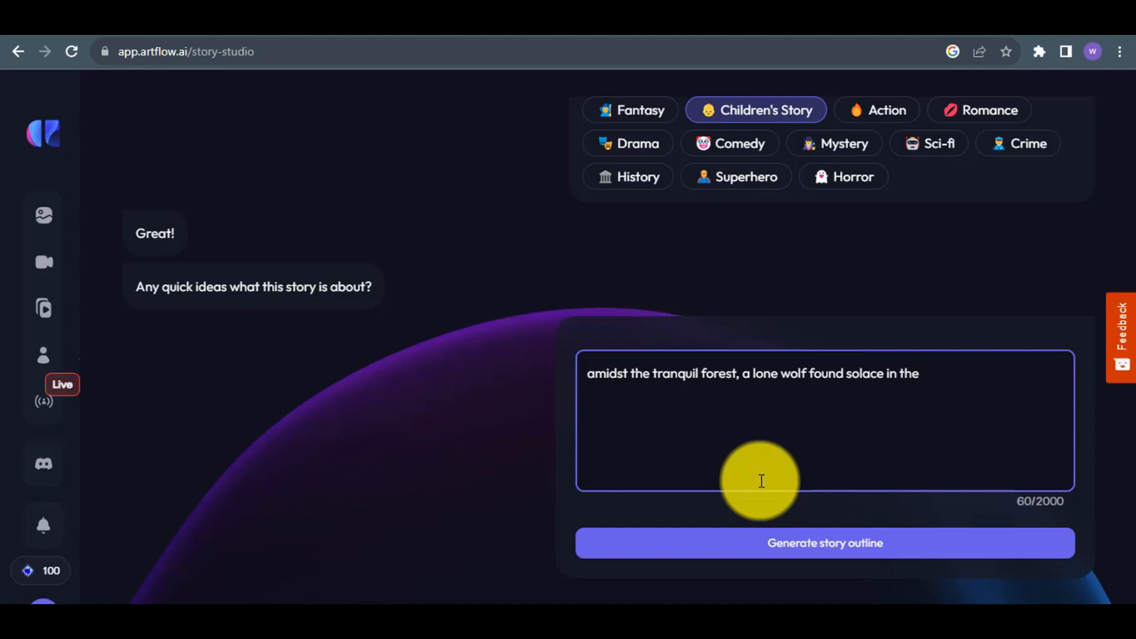
text(rustling leaves)
click(843, 545)
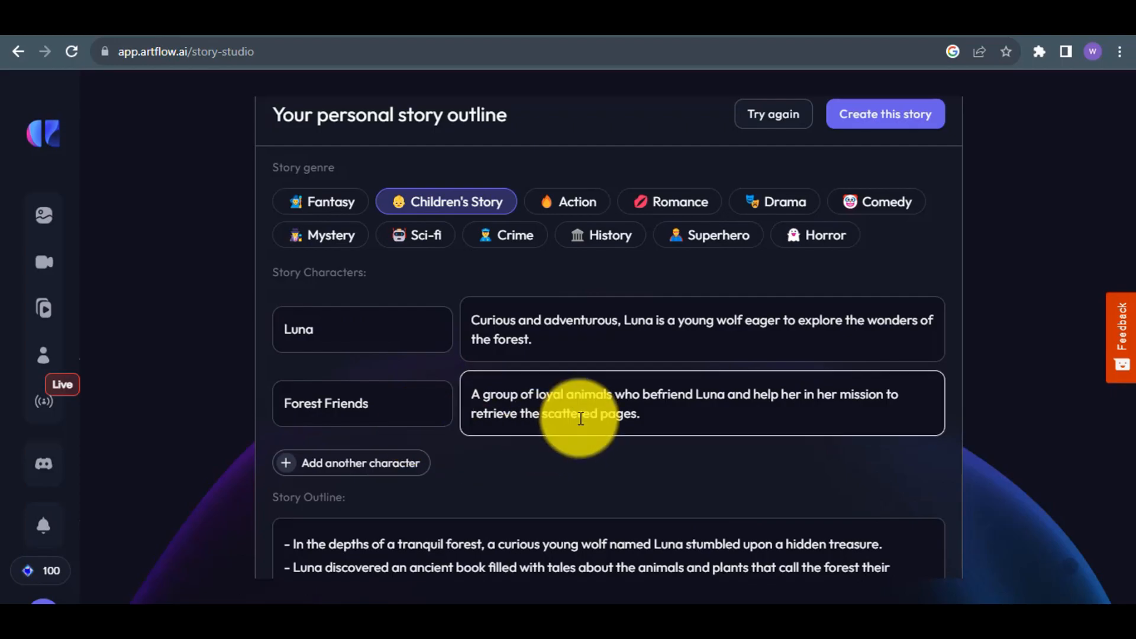
Review the generated outline, create the story from it and choose the Horizontal 16:9 format.
scroll(581, 418, down, 6)
scroll(580, 418, up, 5)
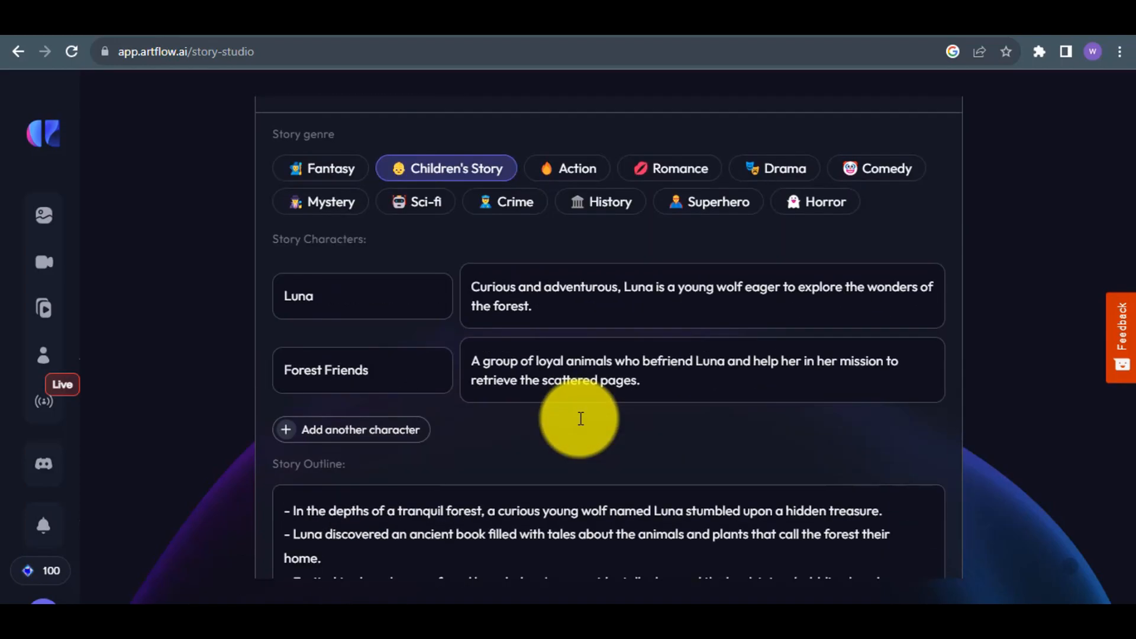
scroll(580, 418, up, 1)
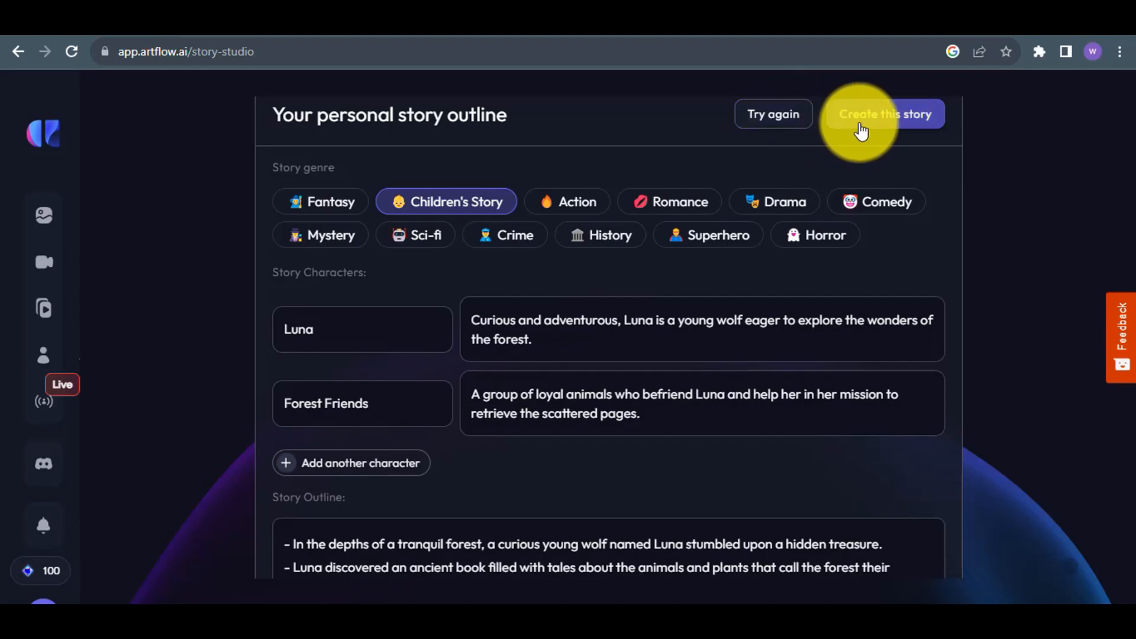
click(903, 122)
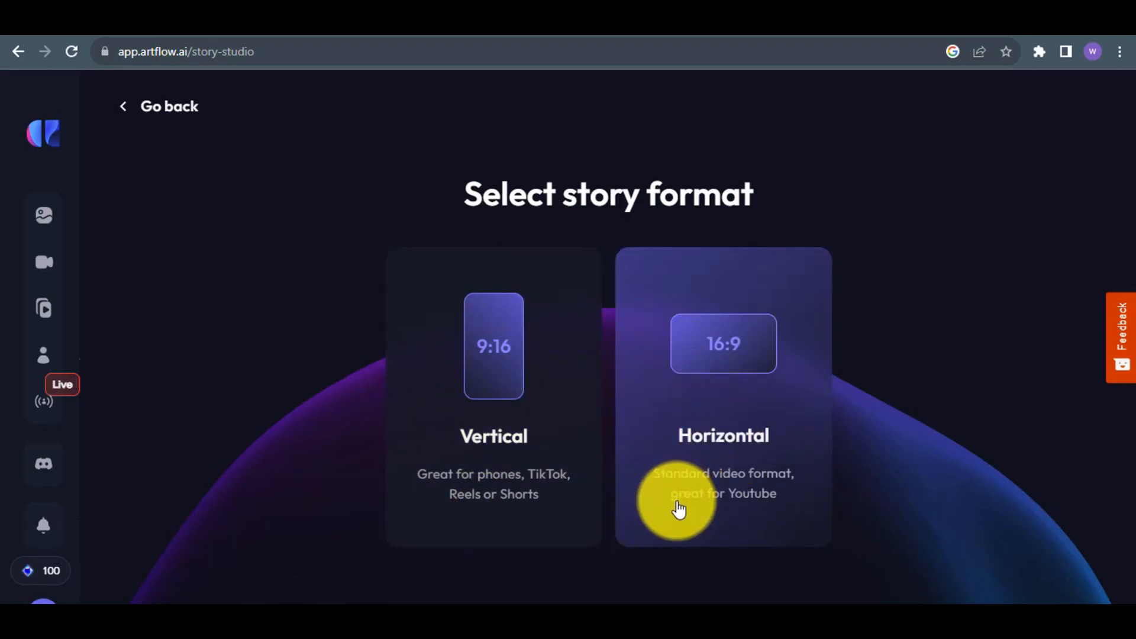
click(737, 503)
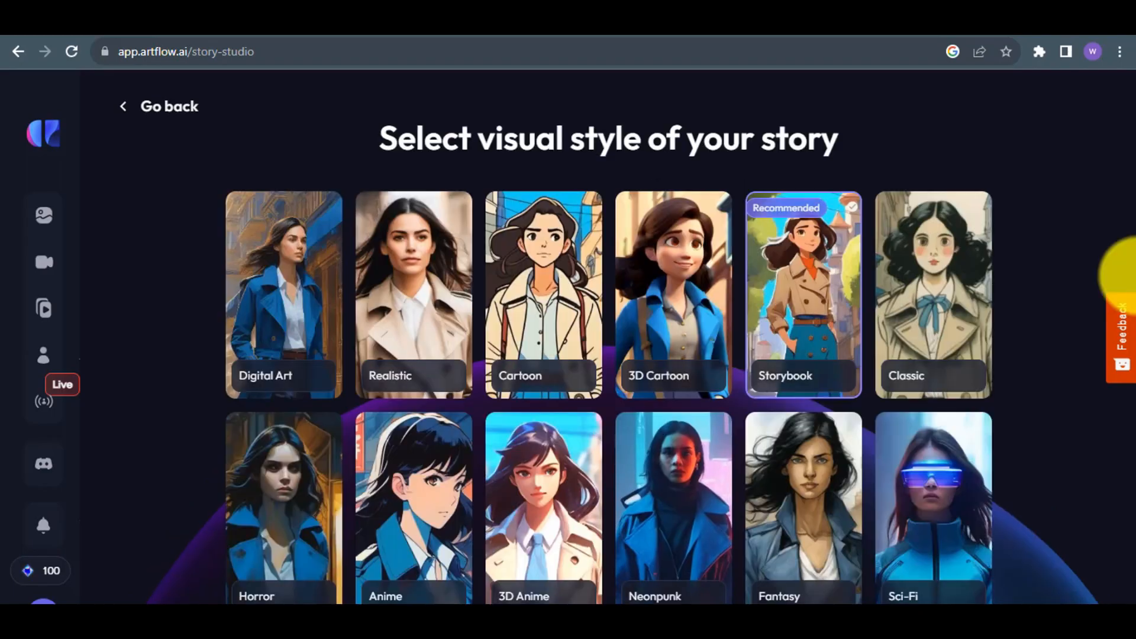
Select the Cartoon visual style for the story and proceed to the story characters.
scroll(1071, 281, down, 1)
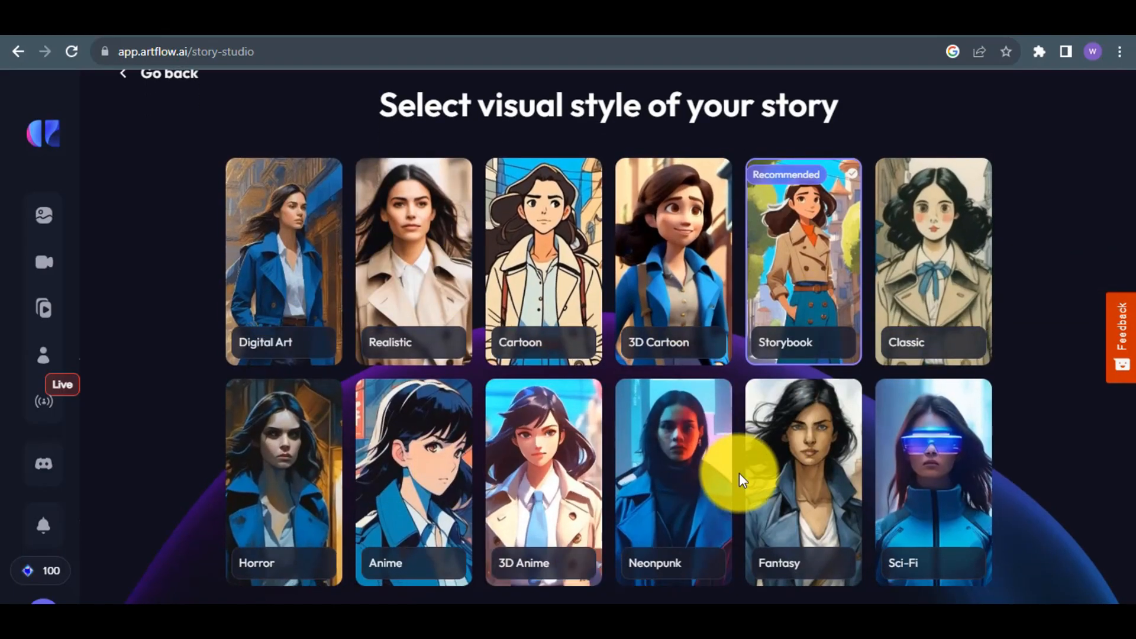
click(533, 258)
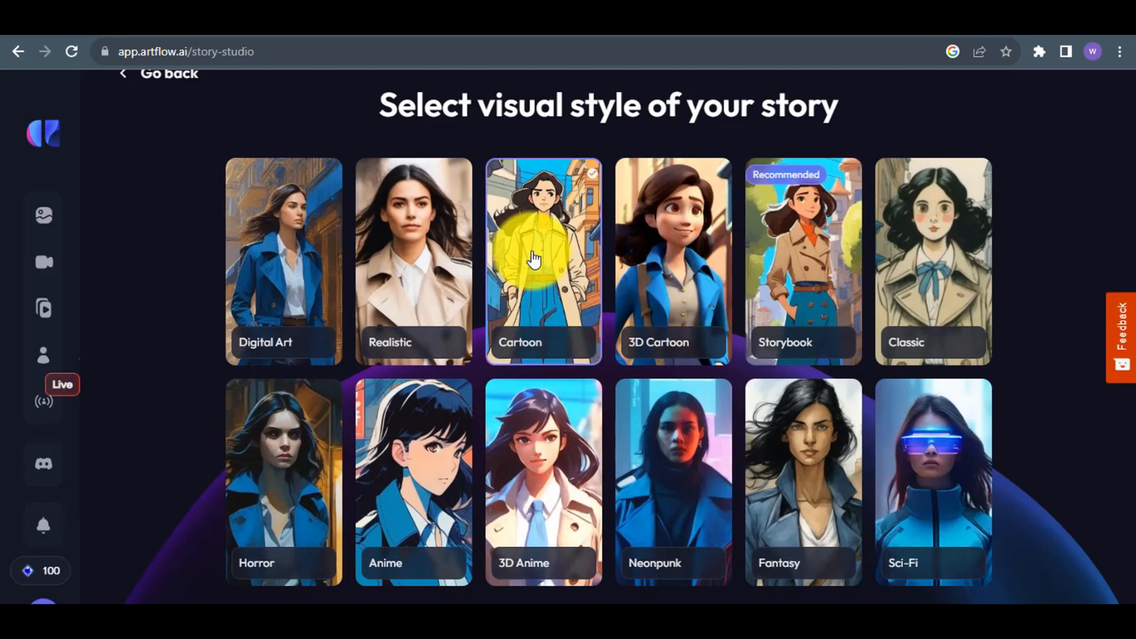
scroll(532, 259, down, 1)
click(614, 592)
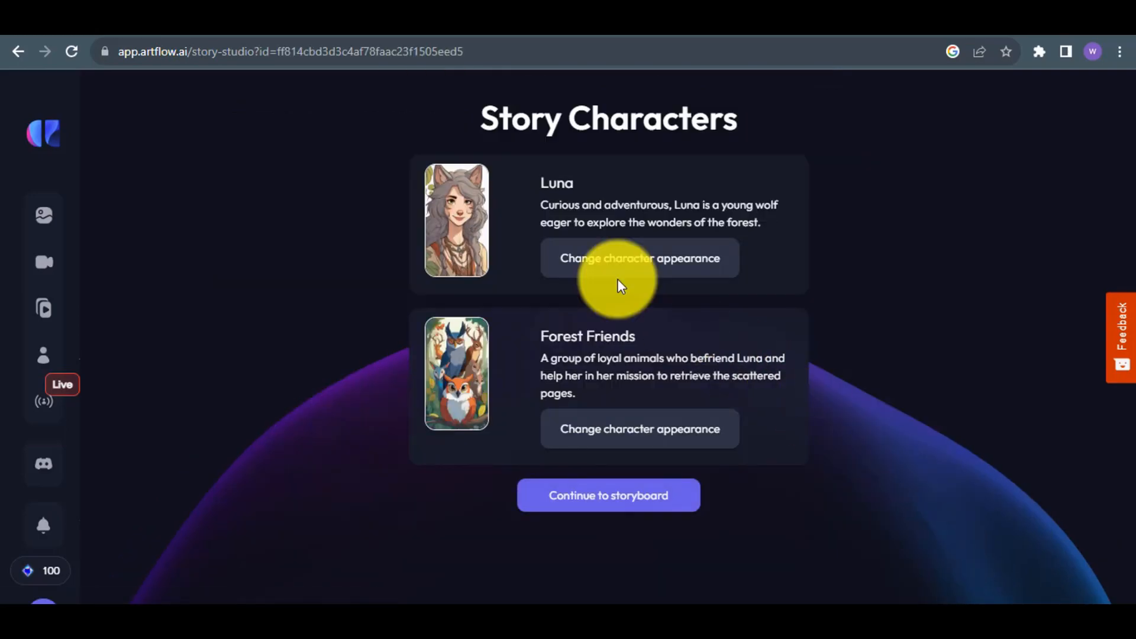
Confirm the character images of Luna and Forest Friends, and continue to the storyboard.
click(591, 267)
click(1019, 107)
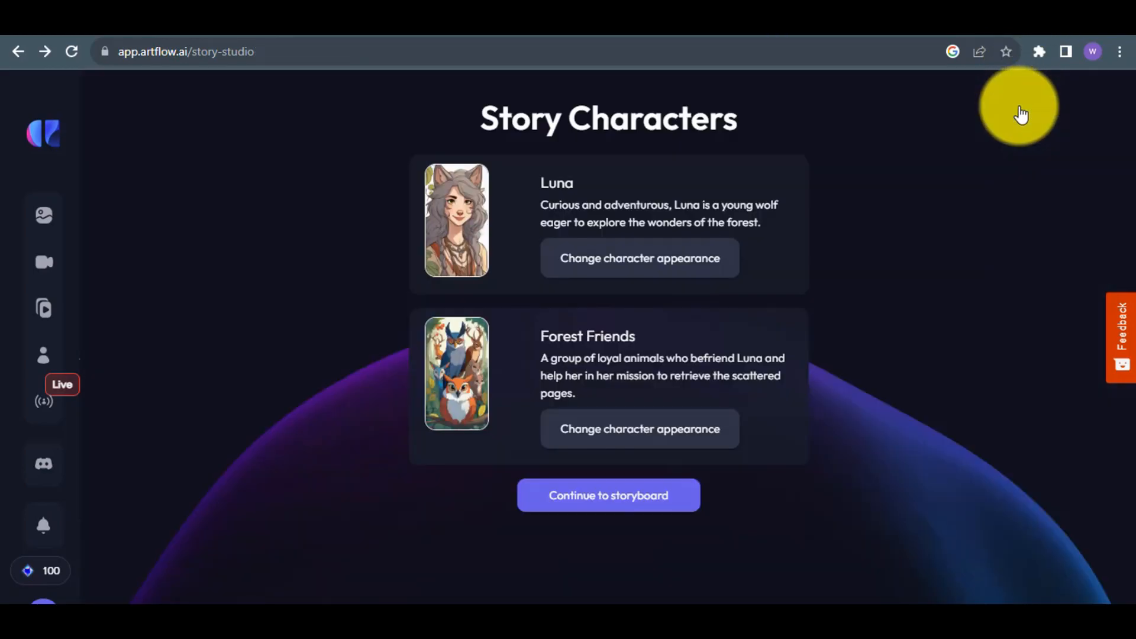
click(618, 430)
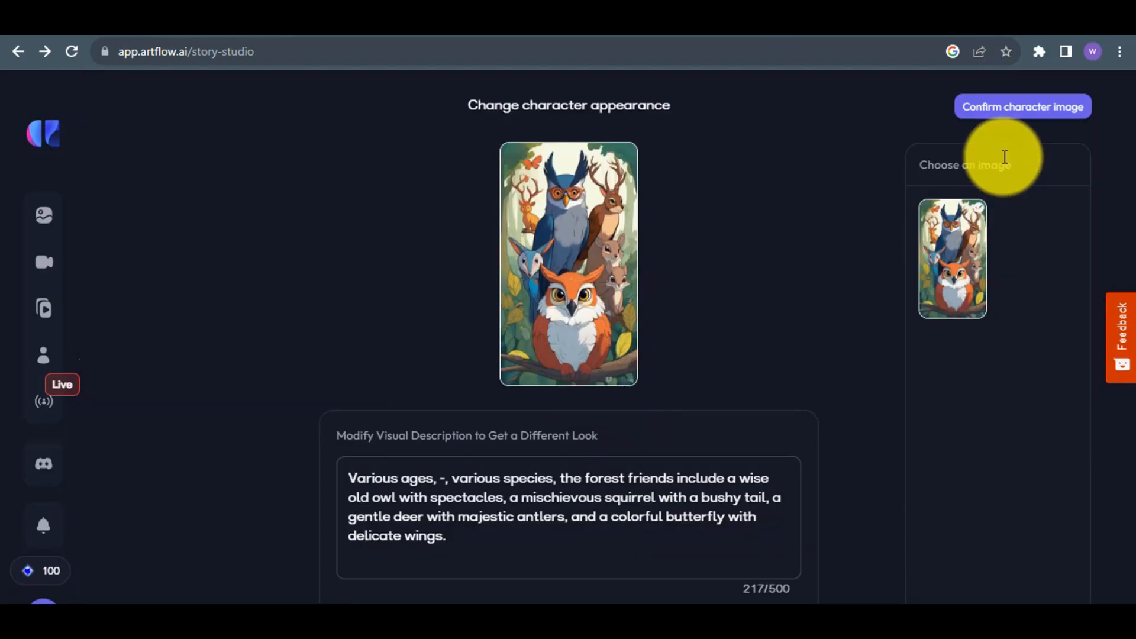
click(985, 107)
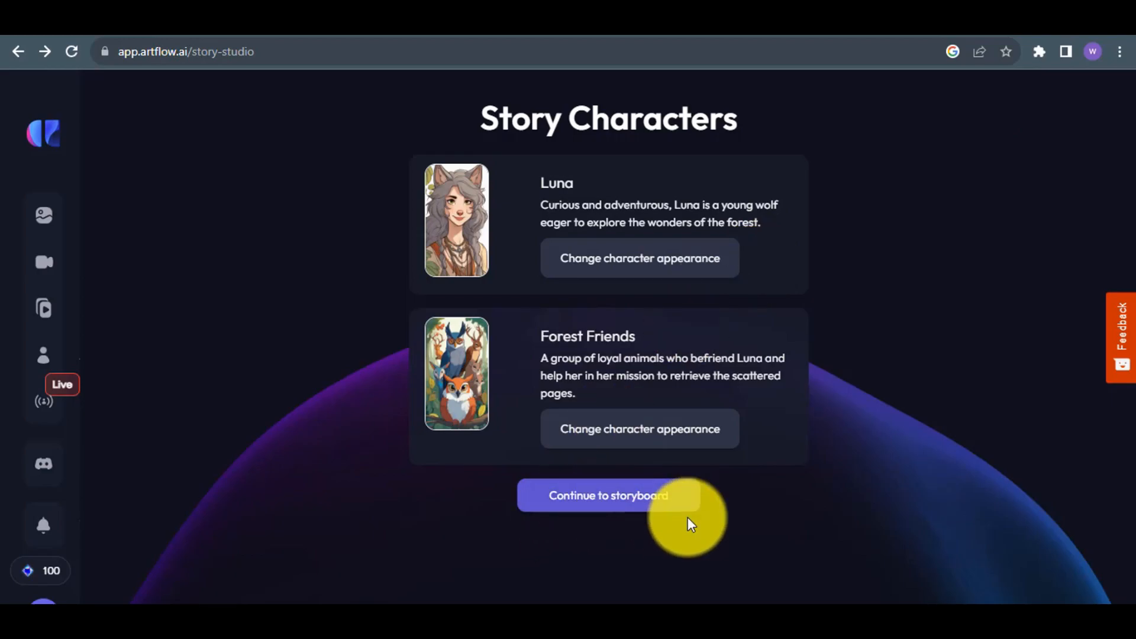
click(641, 504)
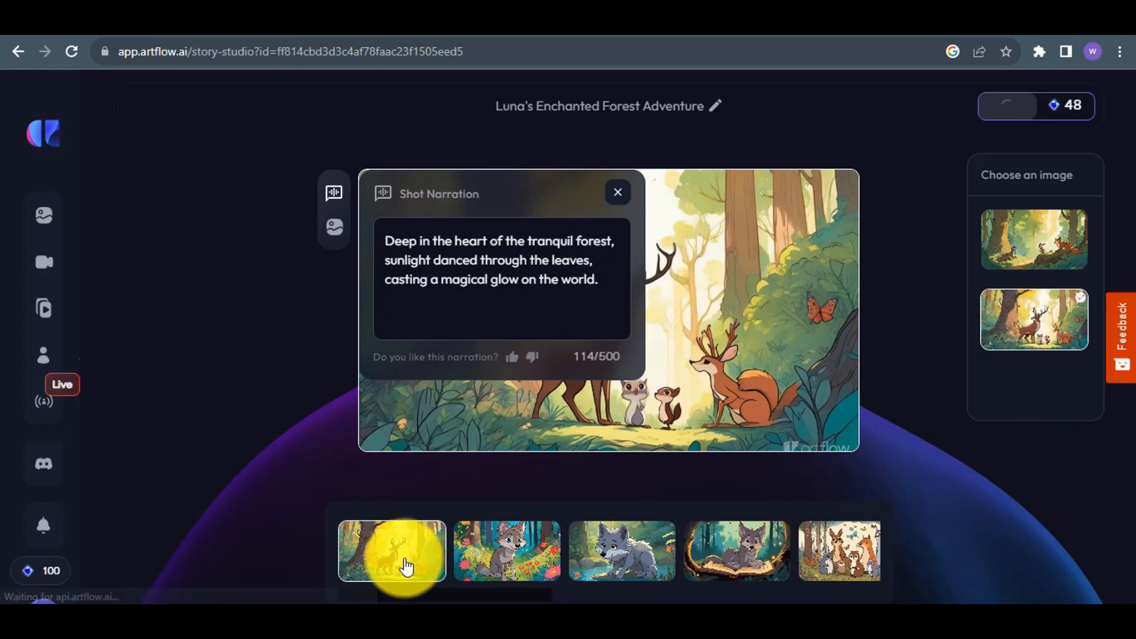
Compare both candidate images for the first two shots, settling on the deer scene and the sitting wolf among flowers.
click(1016, 255)
click(616, 196)
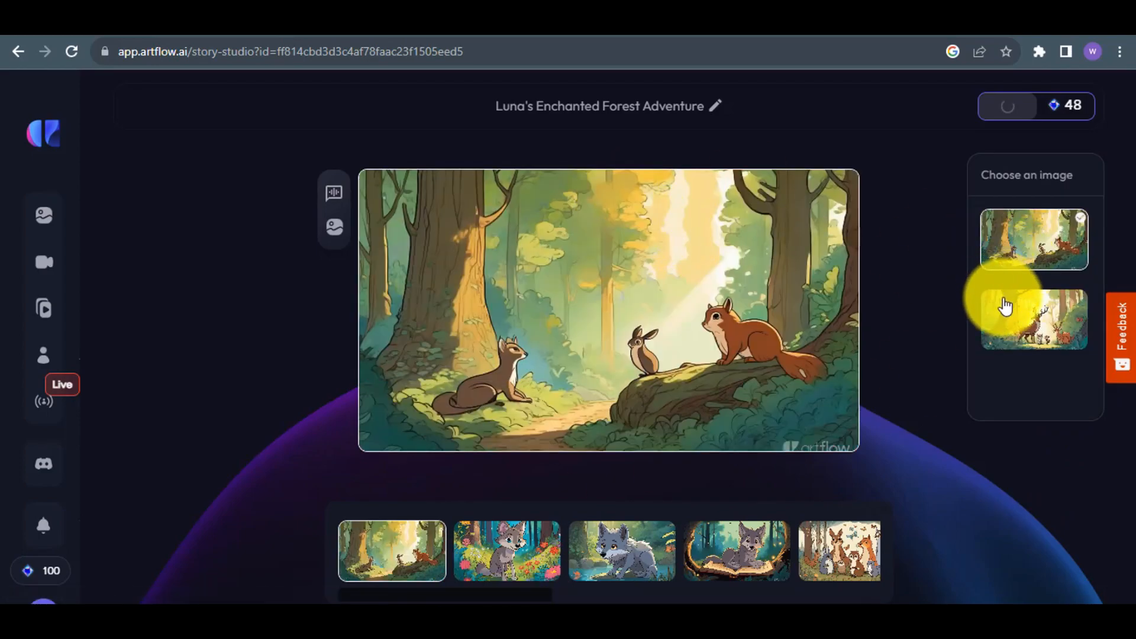
click(1006, 302)
click(539, 568)
click(1021, 236)
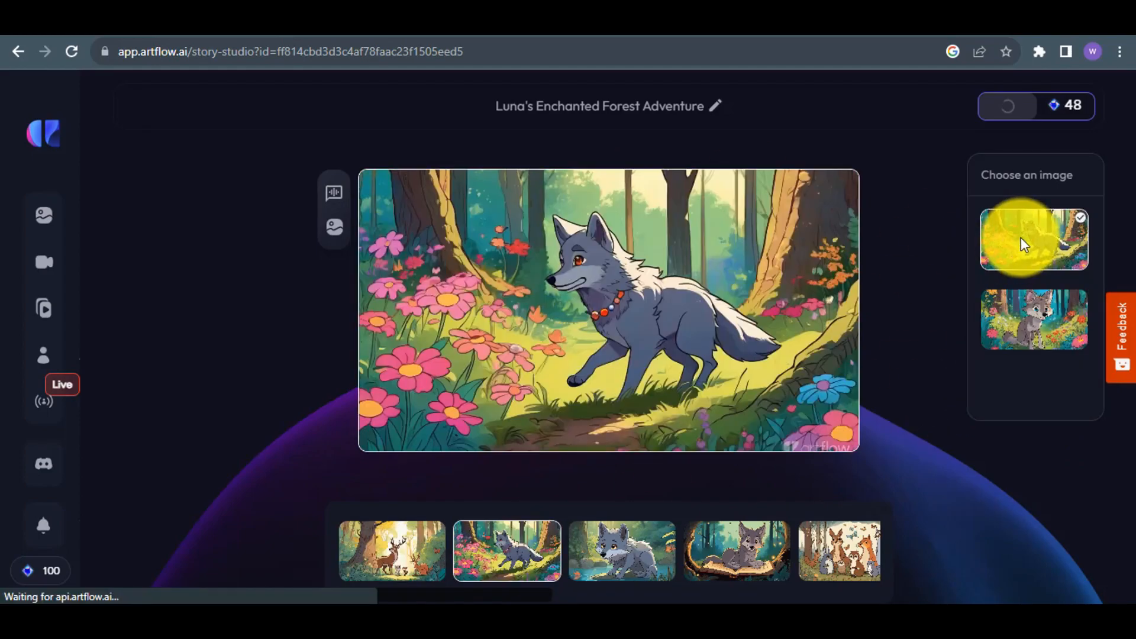
click(1028, 322)
Switch the third, fourth and fifth shots to their alternative images: waterfall, dark forest with book, and moonlit animal gathering.
click(623, 533)
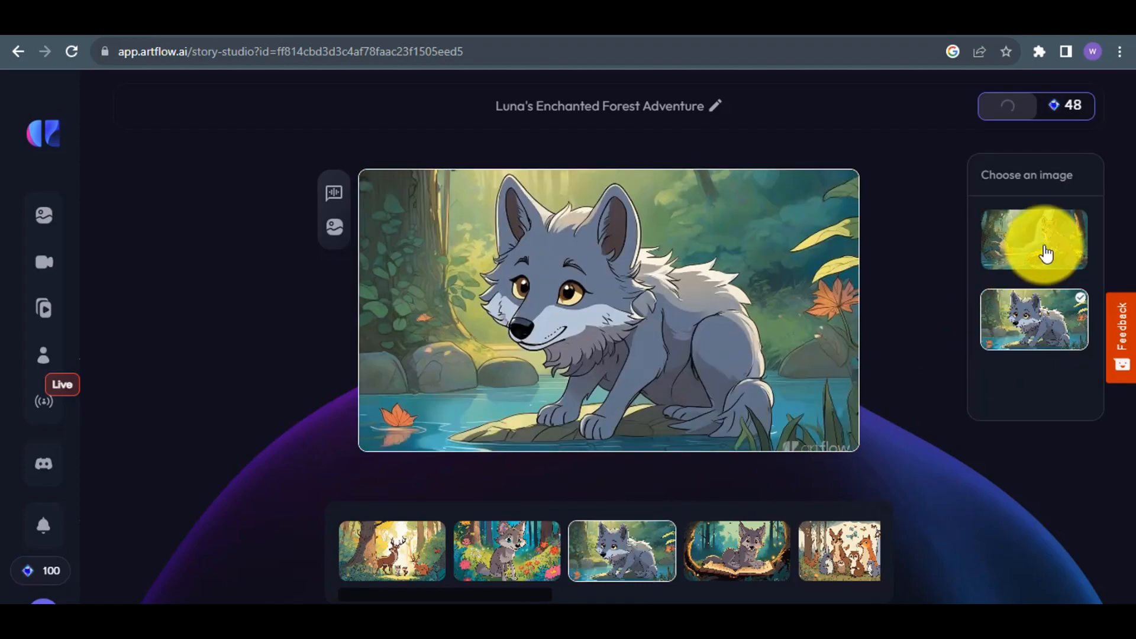
click(1040, 244)
click(789, 553)
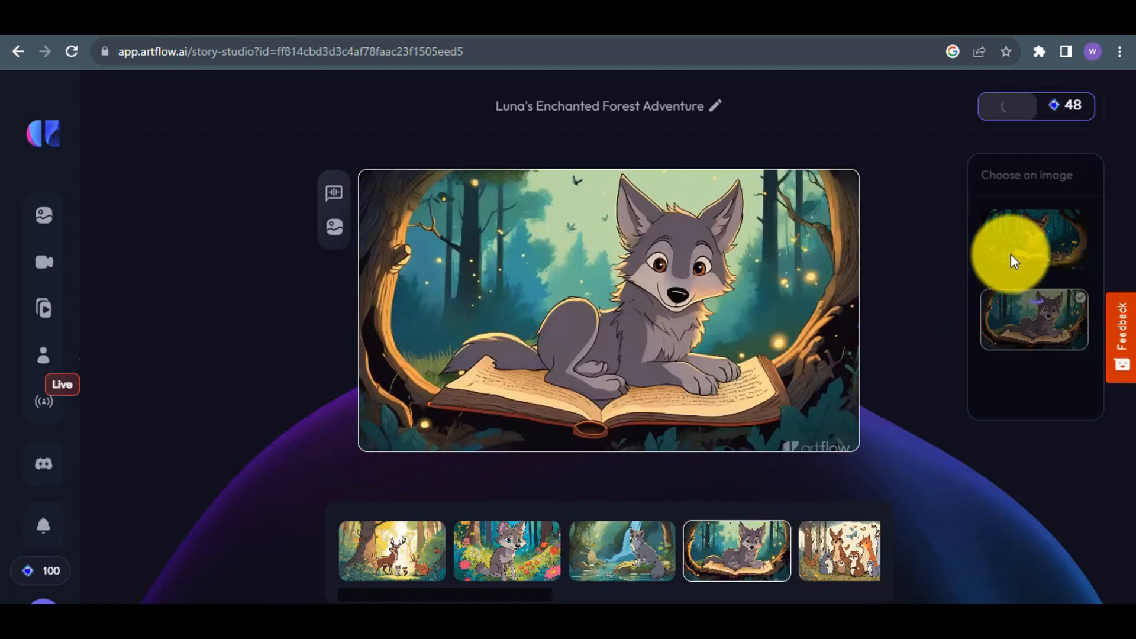
click(1010, 253)
click(823, 568)
click(1025, 258)
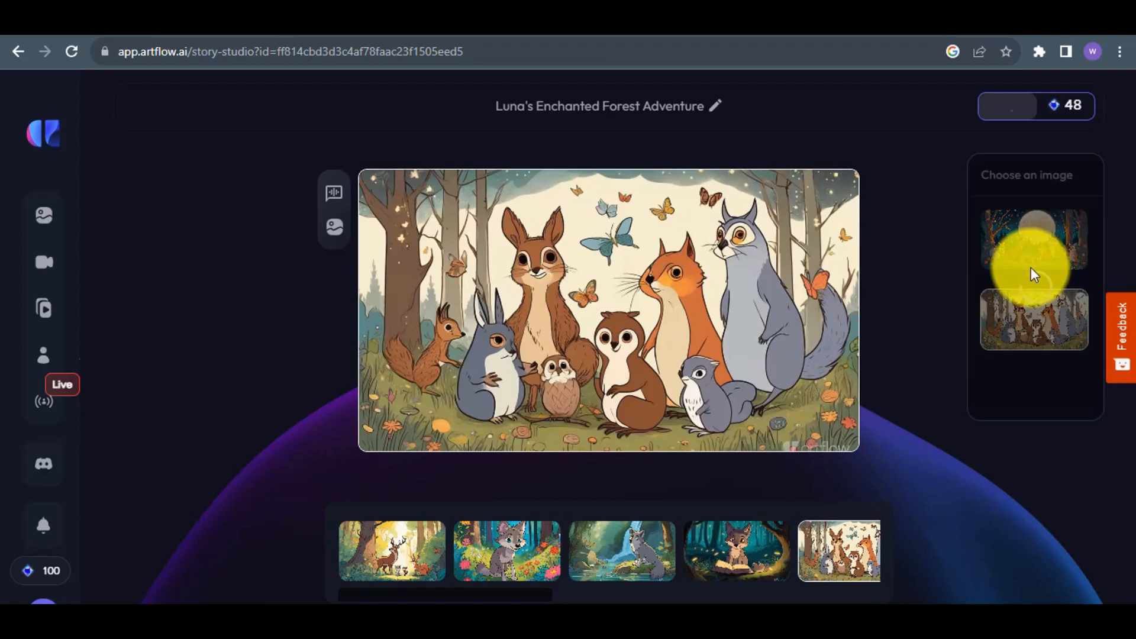
Examine the fifth shot's character, activity and background descriptions, and its shot narration.
click(336, 229)
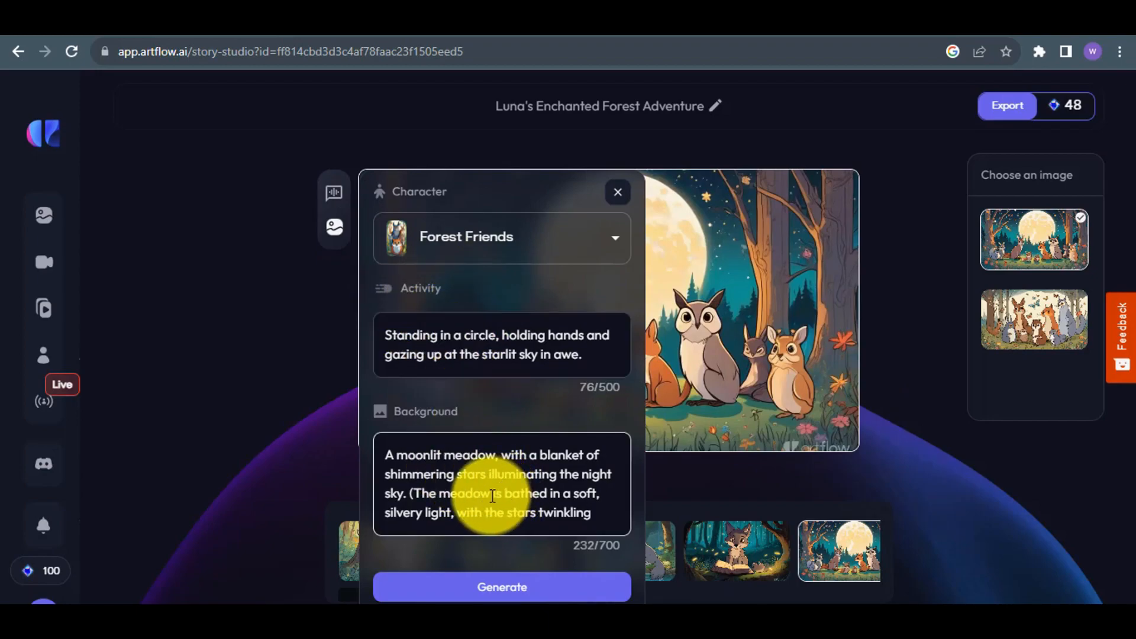
click(552, 533)
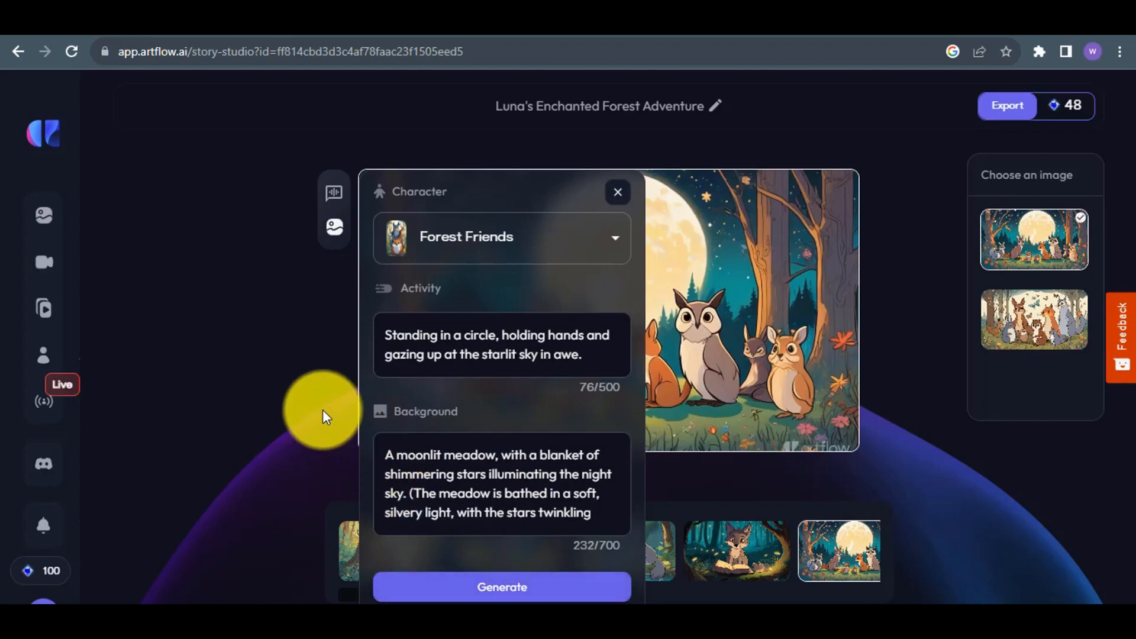
click(333, 192)
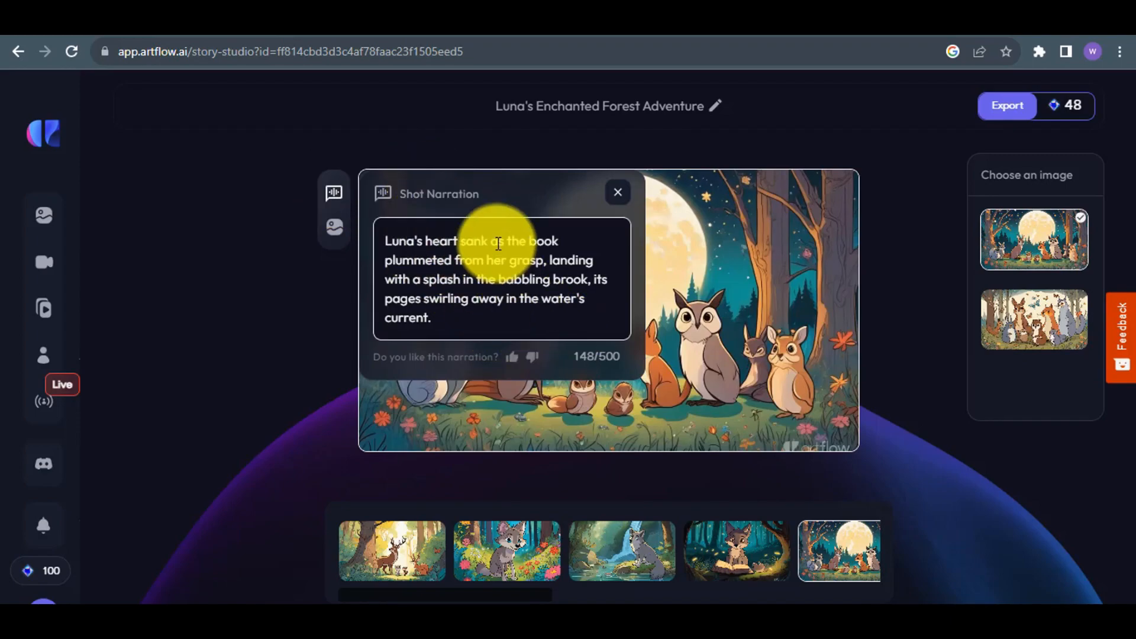
Close the fifth shot's narration and export the finished storyboard as a video.
click(486, 317)
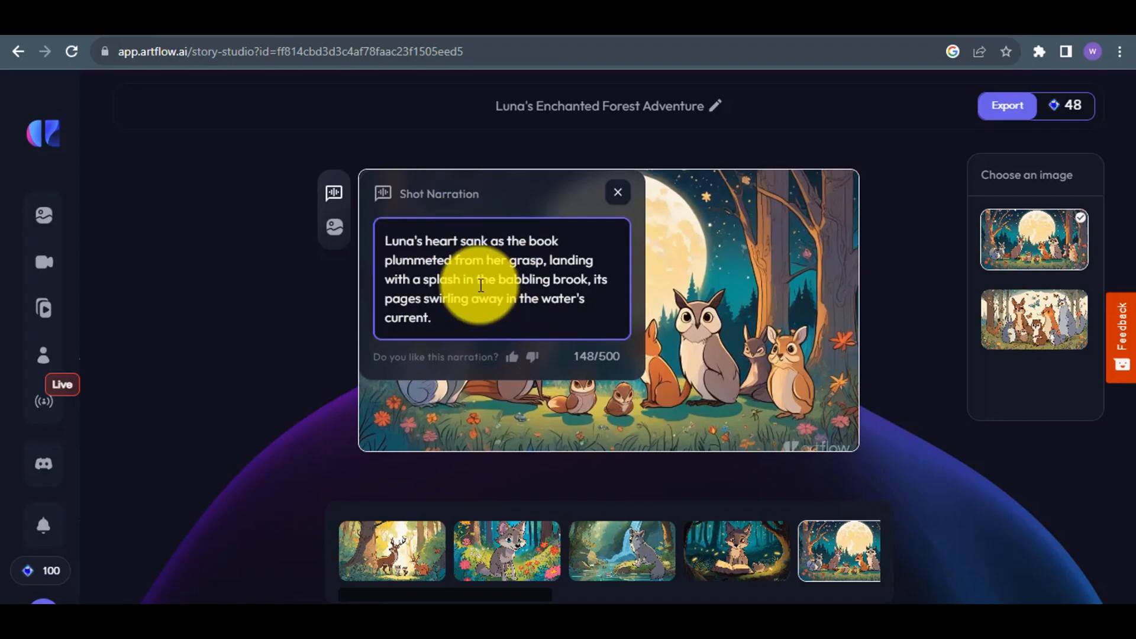
click(617, 194)
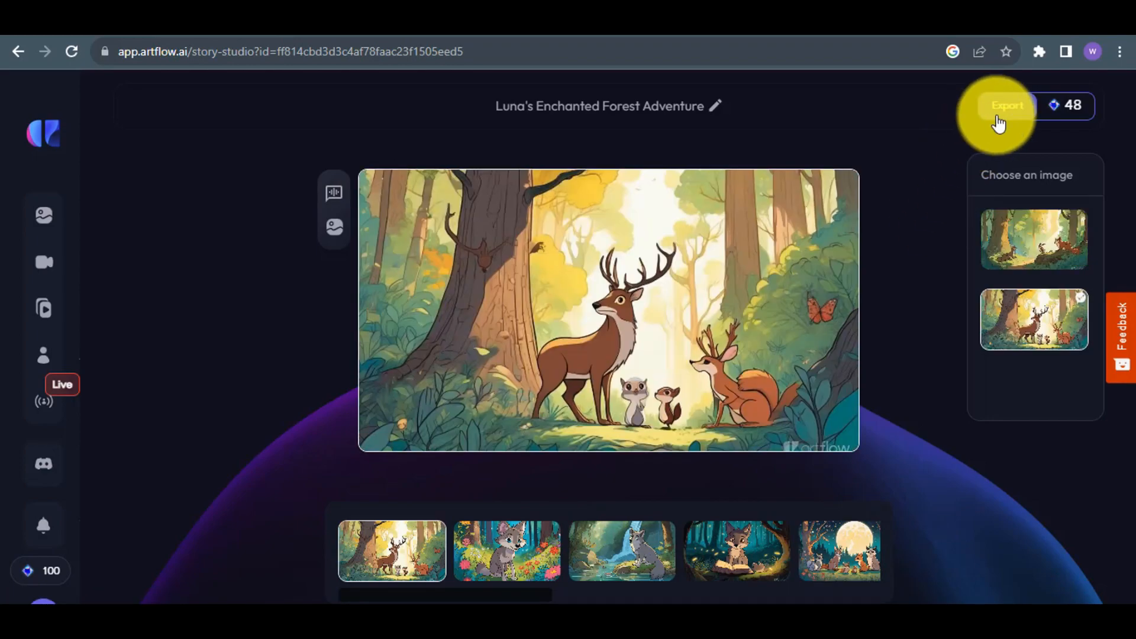
click(1010, 121)
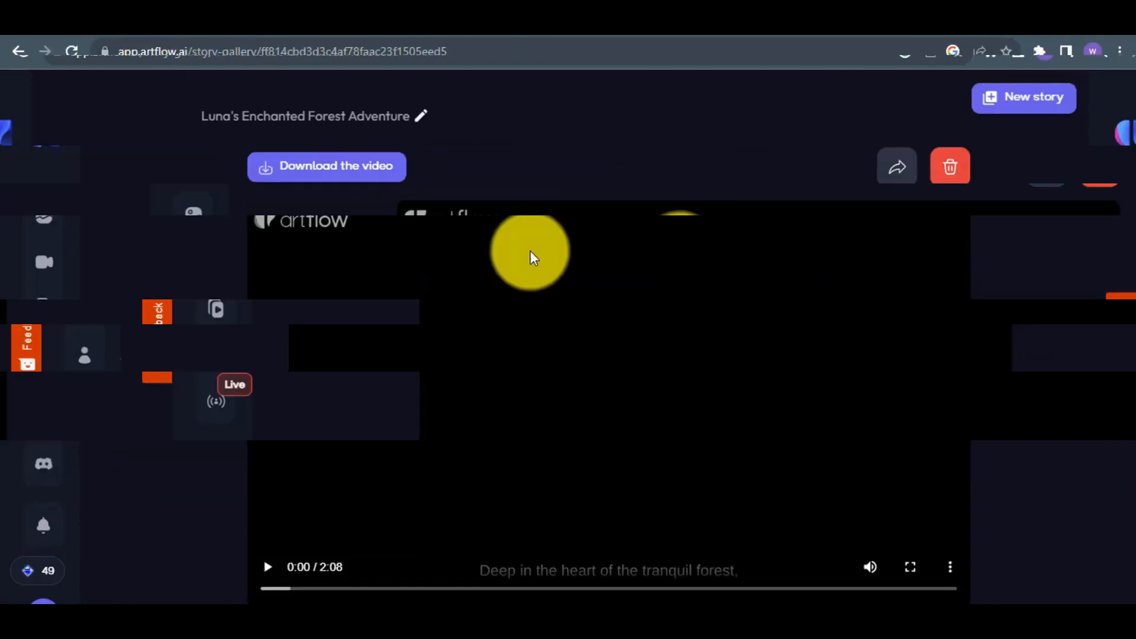
Play the exported Luna's Enchanted Forest Adventure video, and start a new story.
click(266, 572)
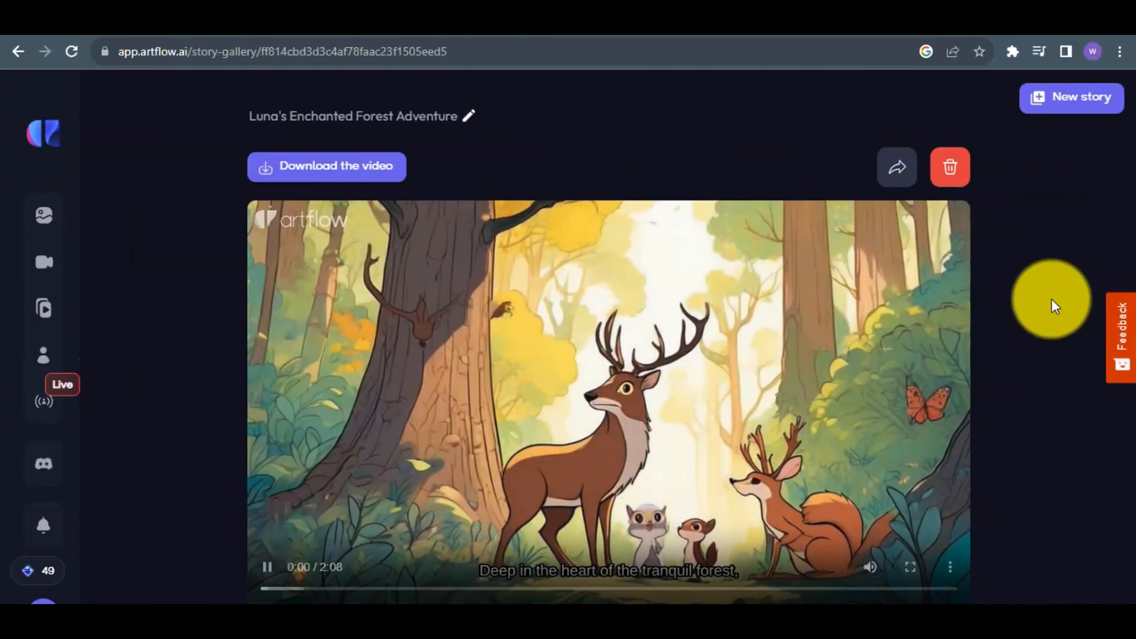
key(ctrl+minus)
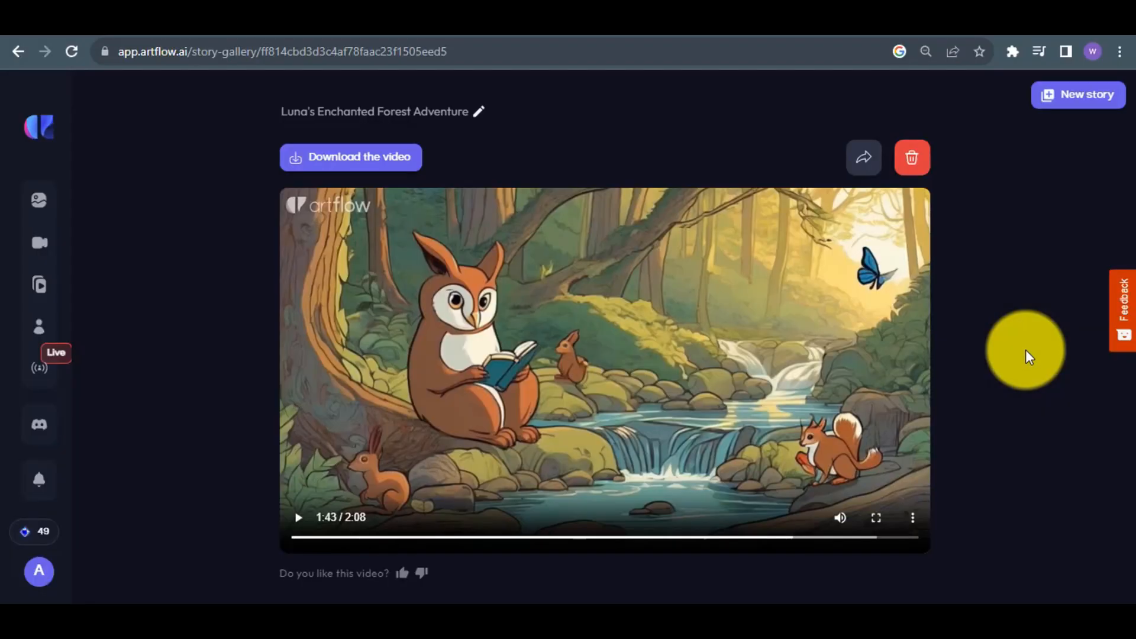
click(1065, 100)
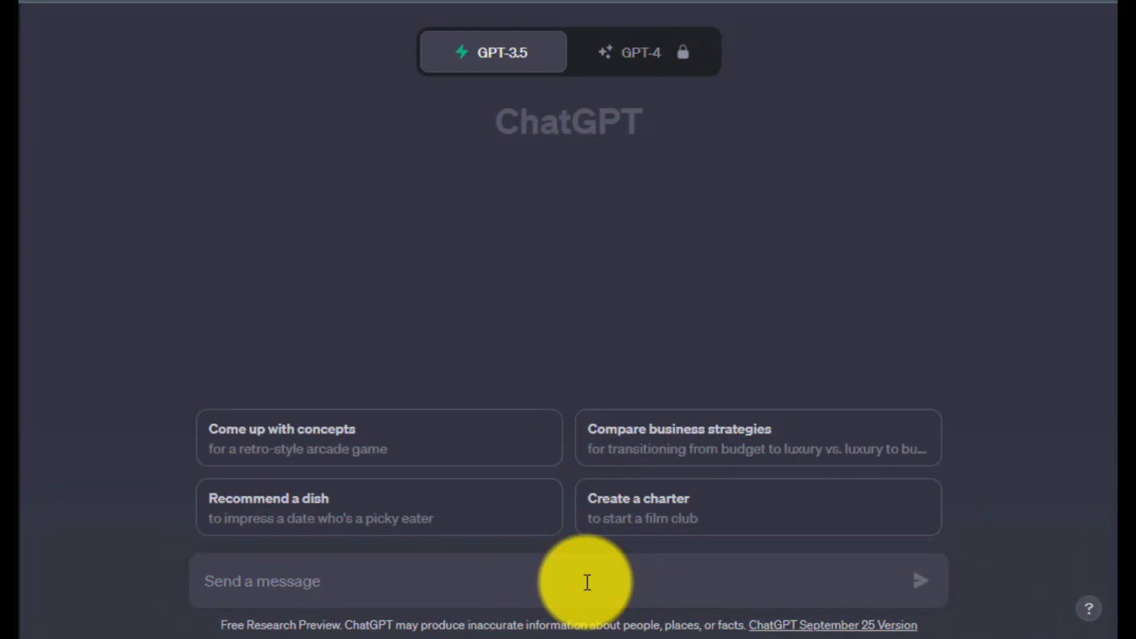
In ChatGPT, request a short story under 250 words about two friends' adventure in a sea, with some conversation between them.
text(Write a short)
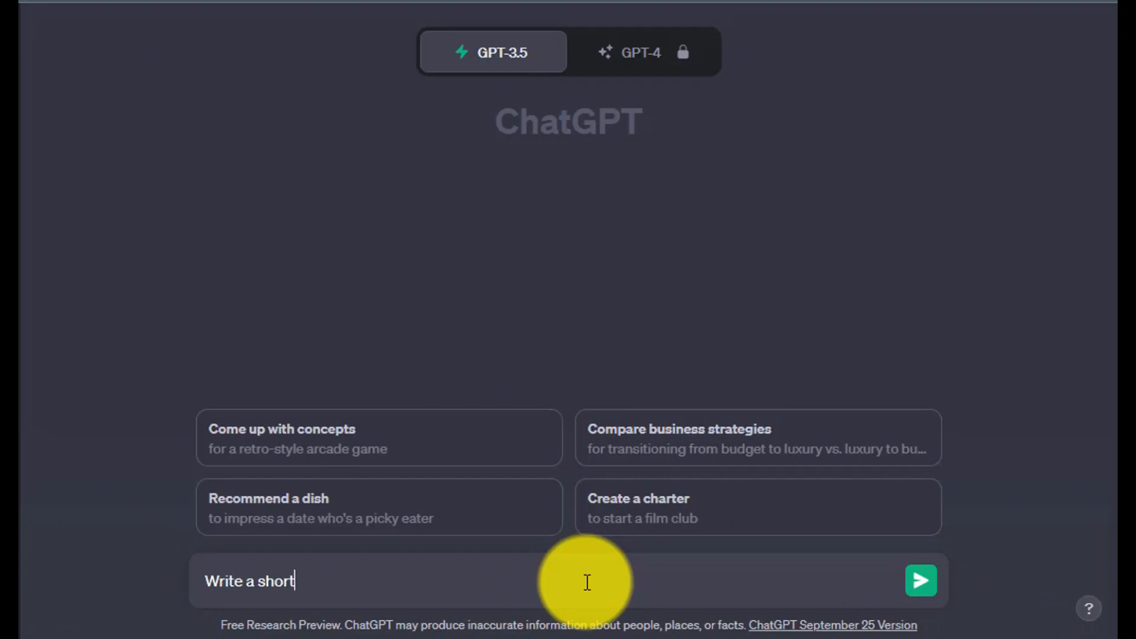
text( story about two friends a)
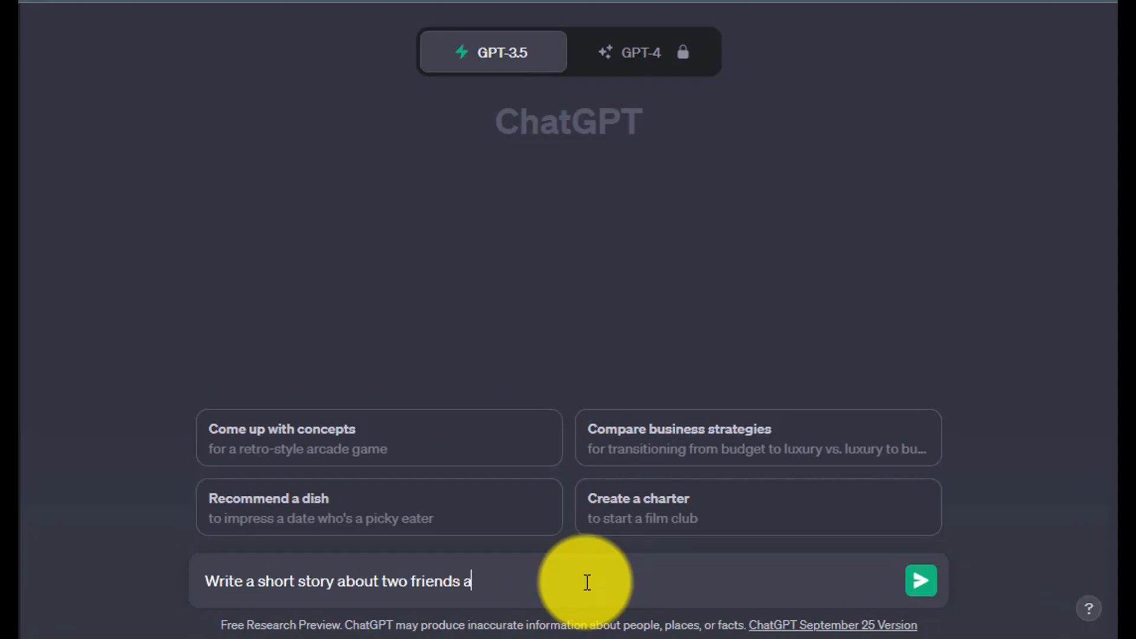
text(dventure in a)
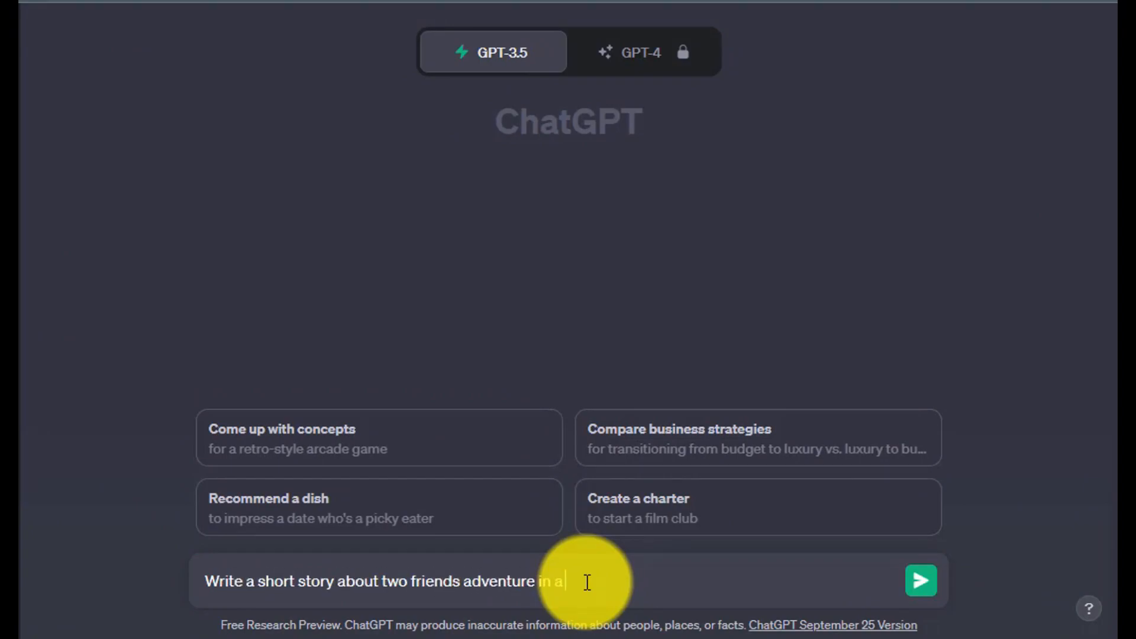
text( sea)
key(BackSpace)
key(BackSpace)
text(Add some)
key(Left)
key(Left)
key(Left)
key(Left)
key(Left)
key(Left)
key(Left)
key(Left)
key(Left)
key(End)
text(conversation between them. The story should be und)
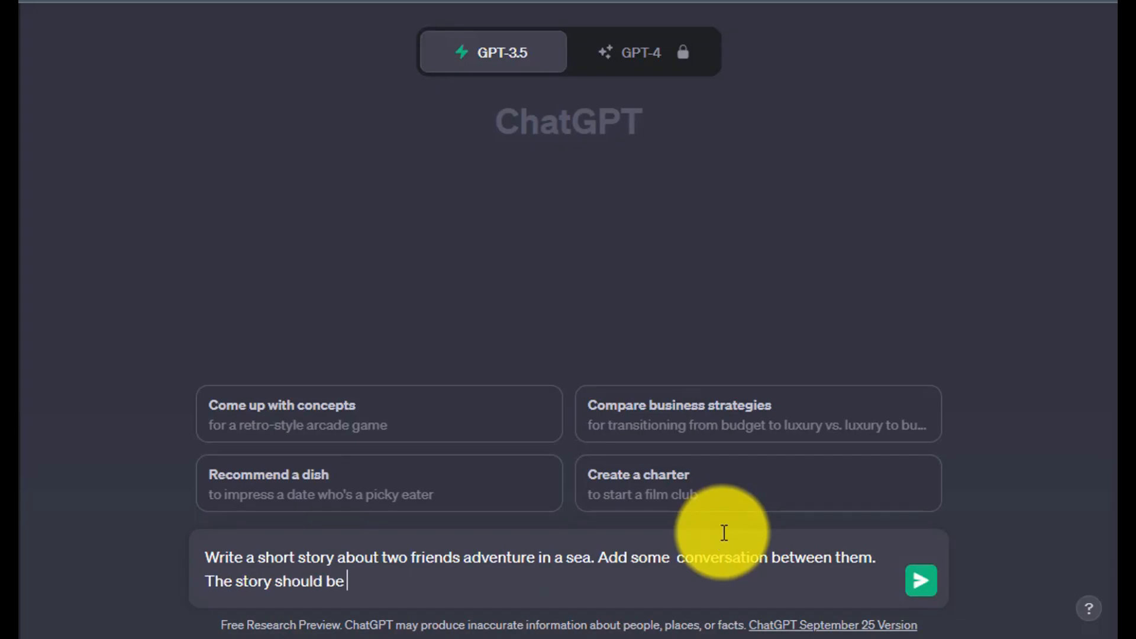
text(er 250 words.)
key(Return)
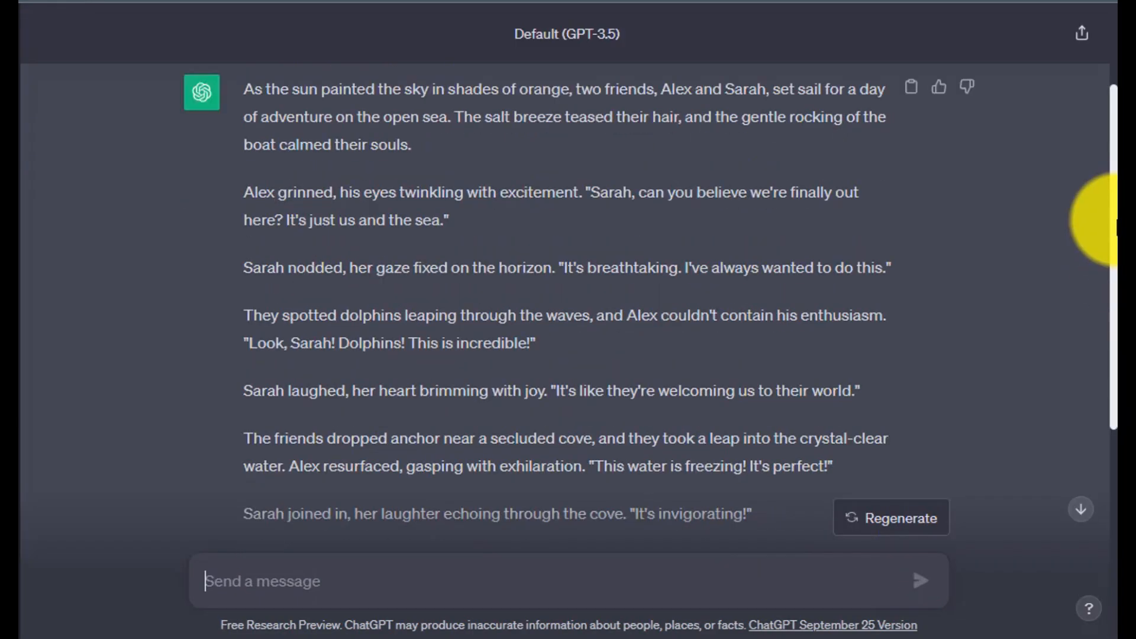
scroll(1091, 177, up, 3)
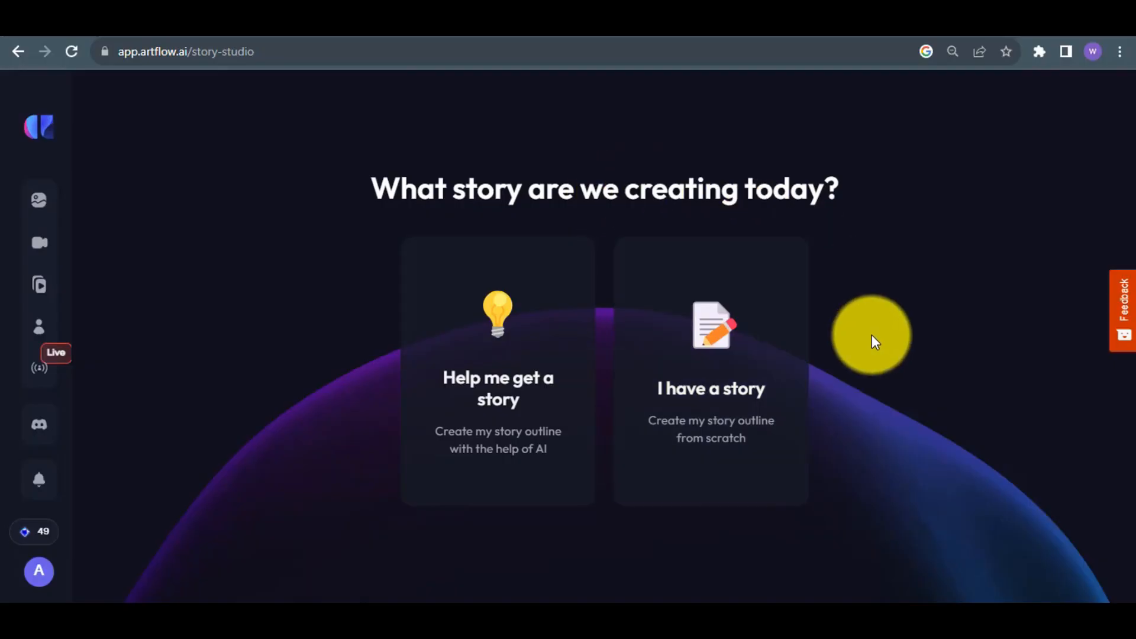
Start a personal story outline in Artflow, and have ChatGPT write each character intro under 100 characters.
click(706, 416)
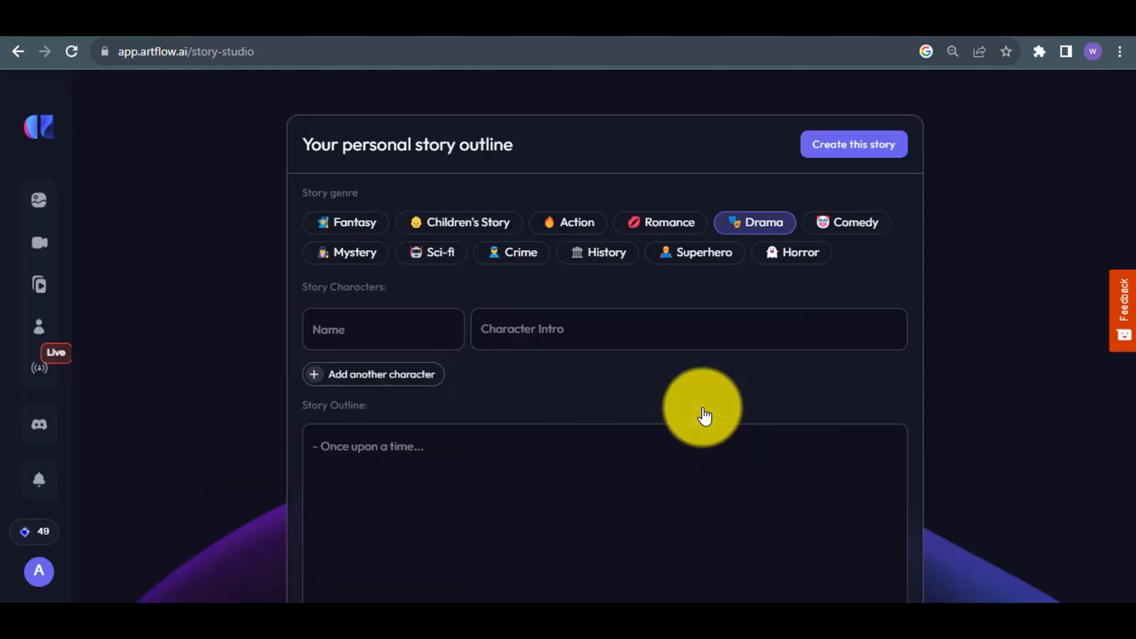
click(342, 11)
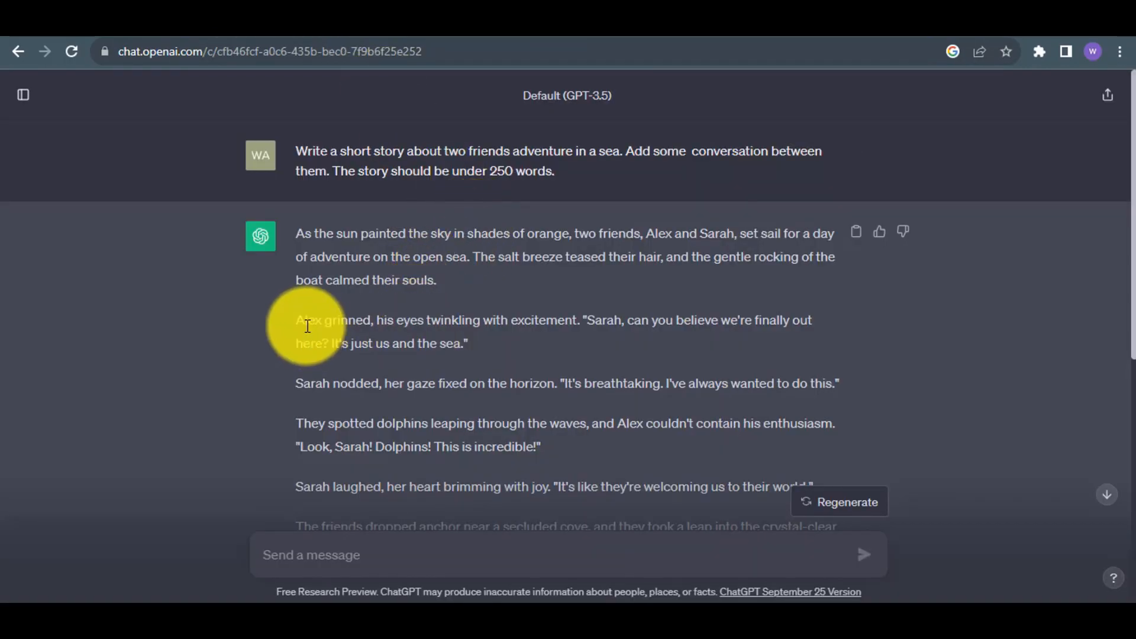
drag(580, 327, 628, 329)
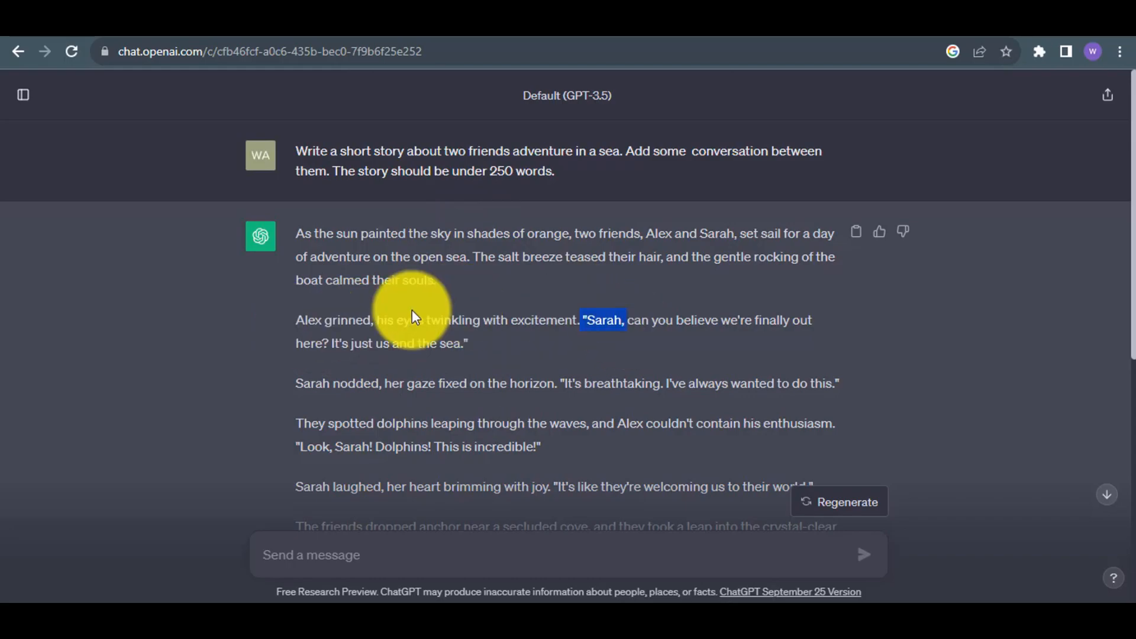
click(482, 10)
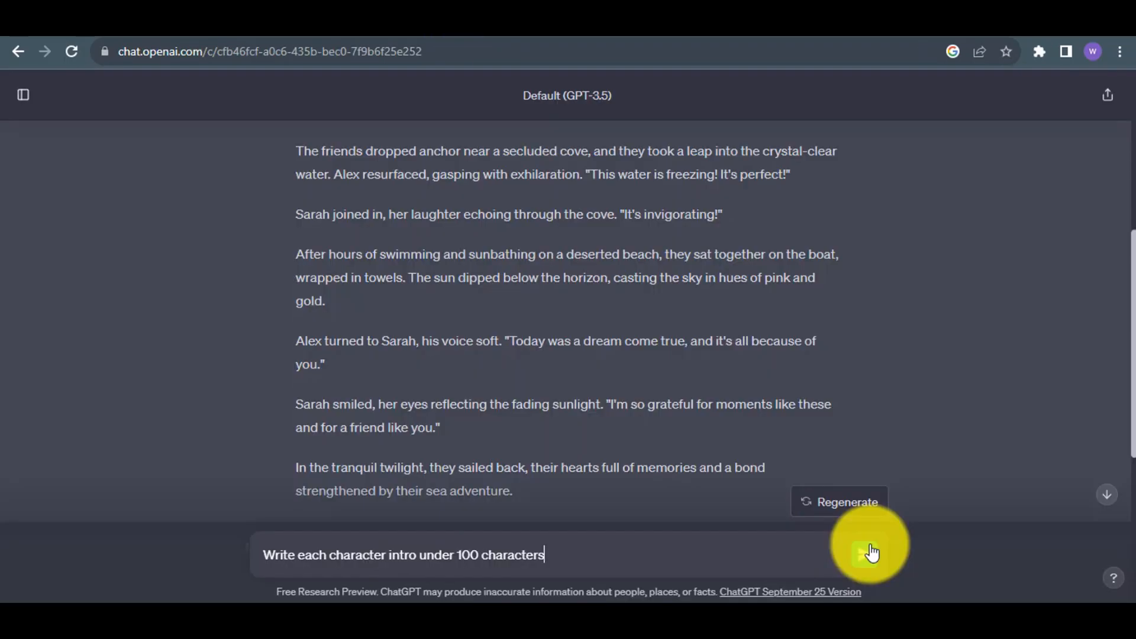
click(870, 552)
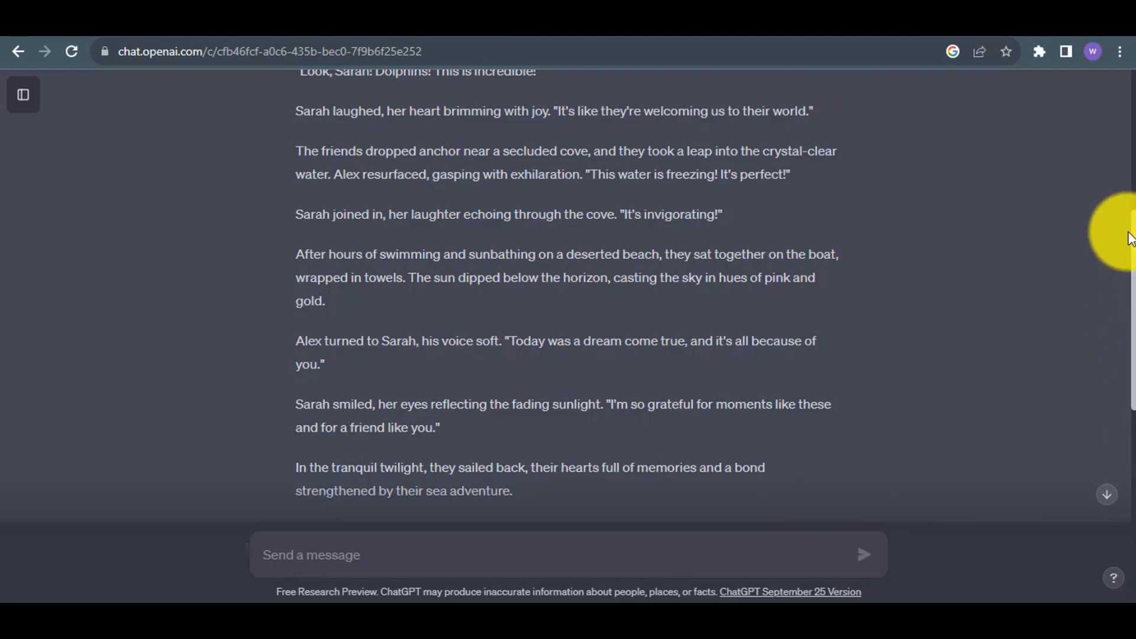
drag(1132, 233, 1133, 547)
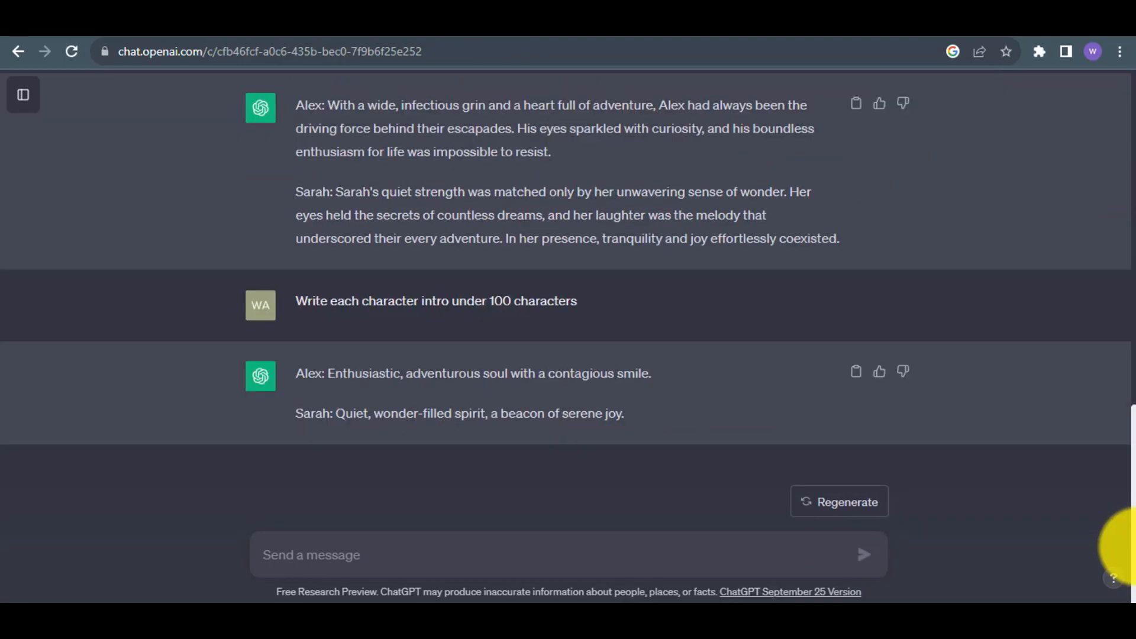
Name the first story character Sarah in Artflow, and add a second character named Alex.
text(h)
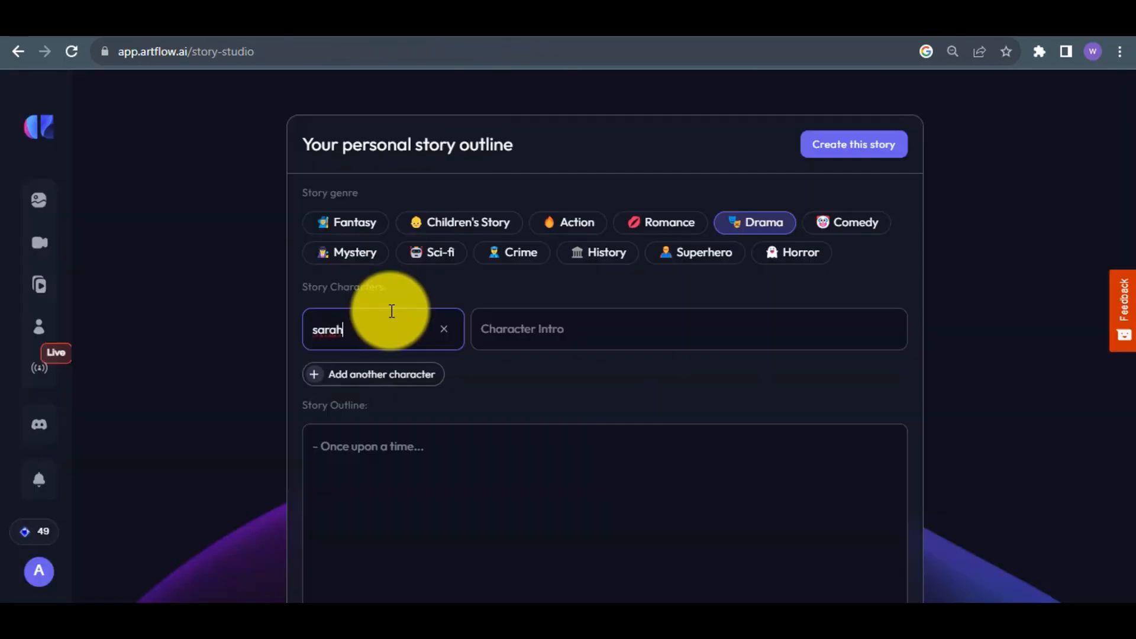
click(434, 374)
text(A)
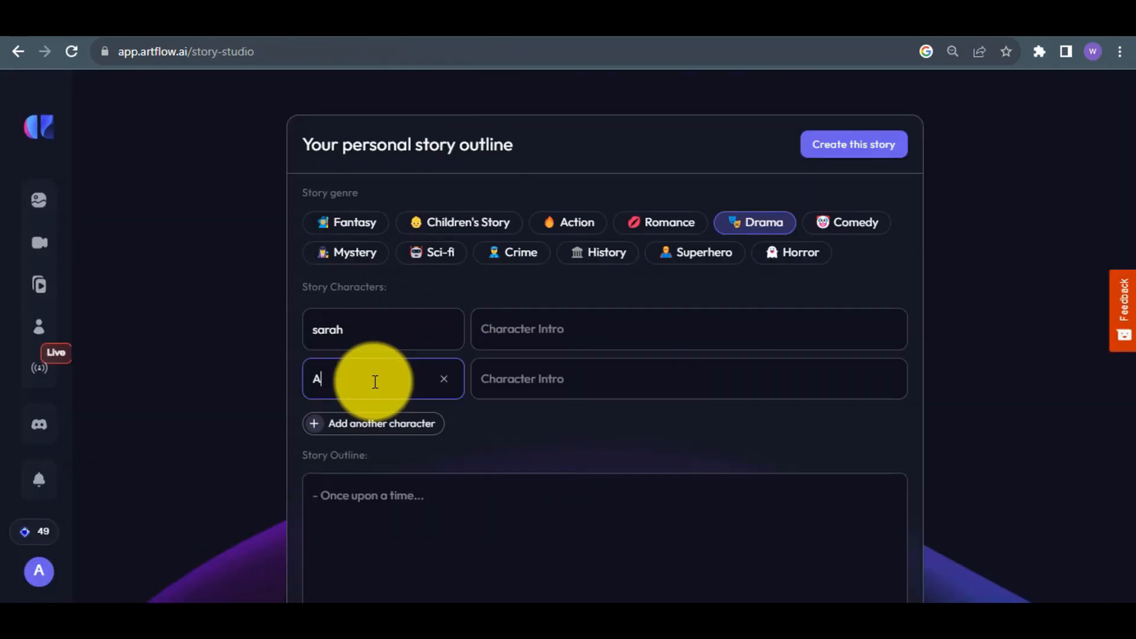
text(le)
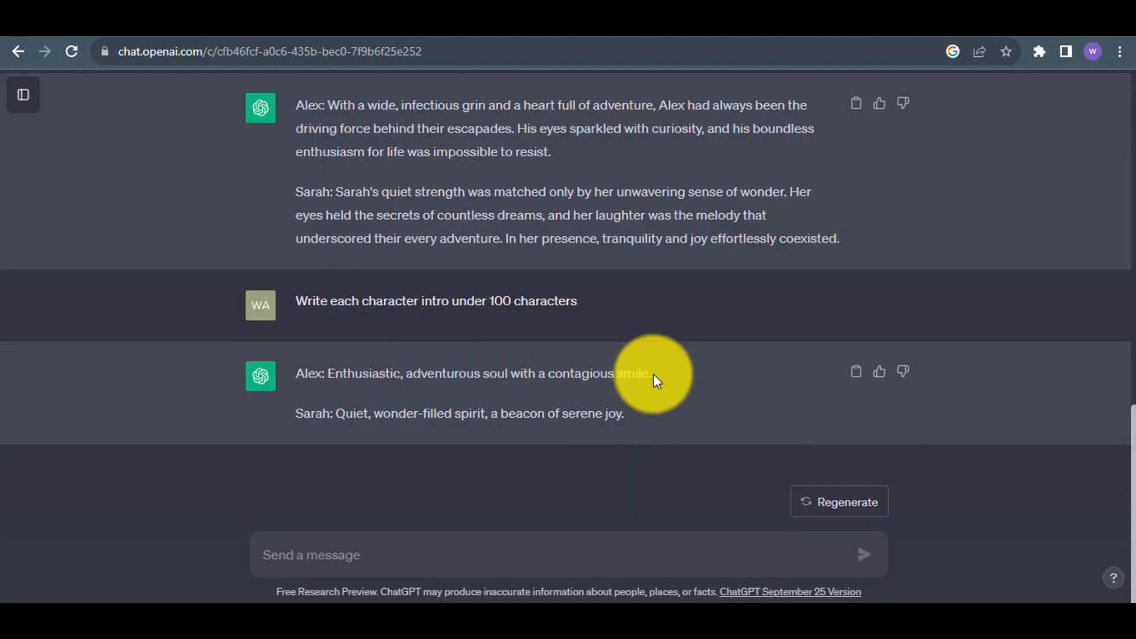
Copy the short intros for Alex and Sarah from ChatGPT into their matching character intros in Artflow.
drag(652, 374, 329, 374)
key(ctrl+c)
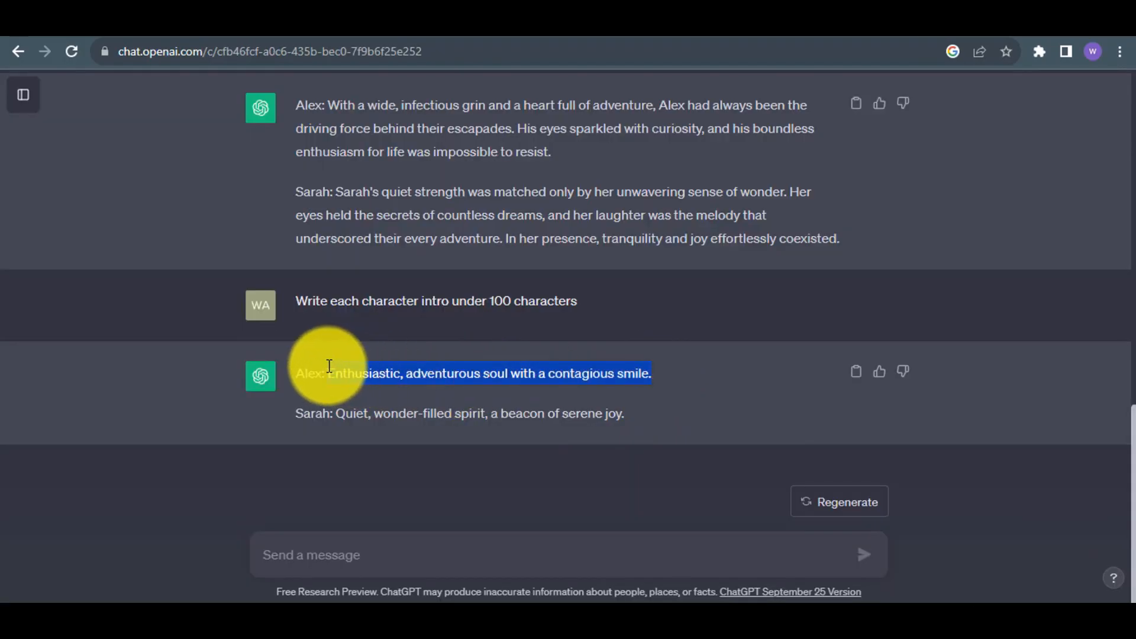
click(525, 377)
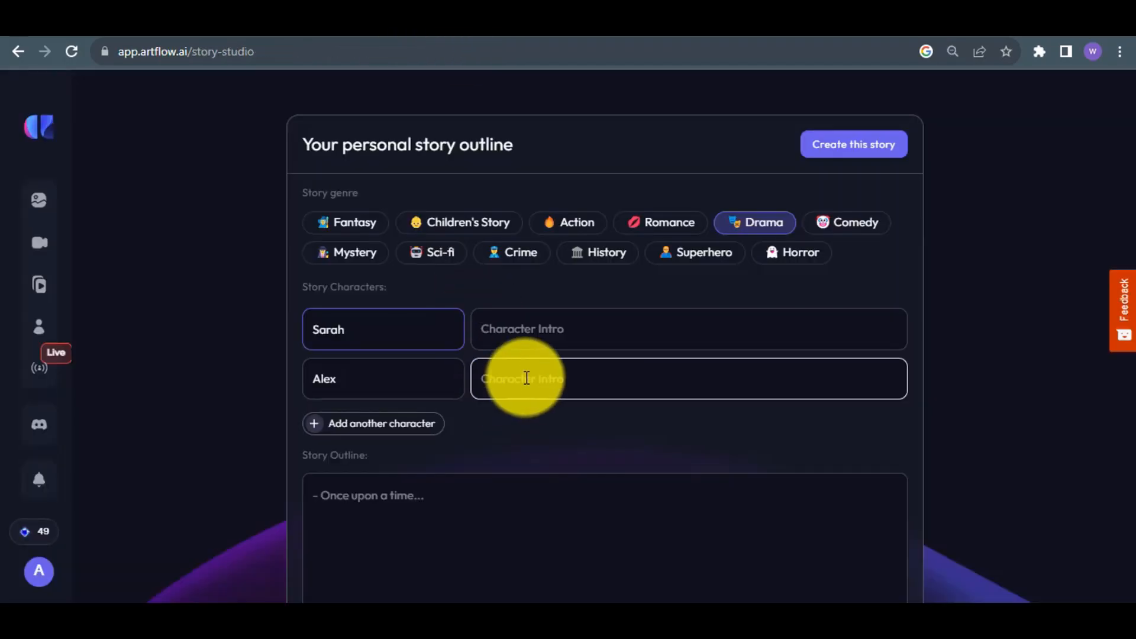
key(ctrl+v)
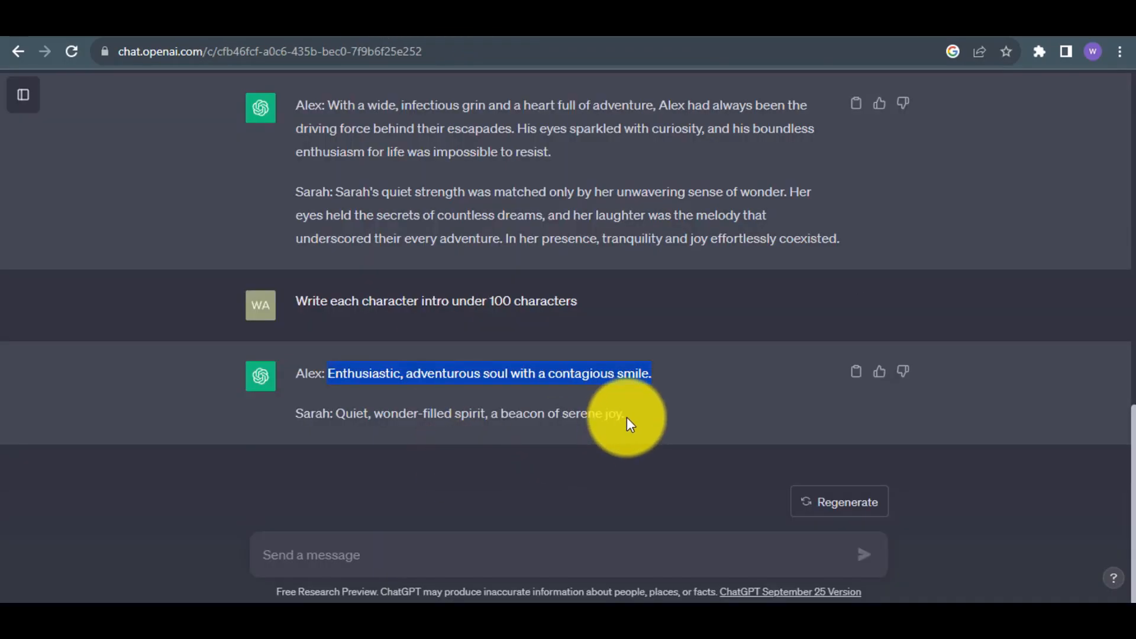
drag(625, 414, 337, 419)
key(ctrl+c)
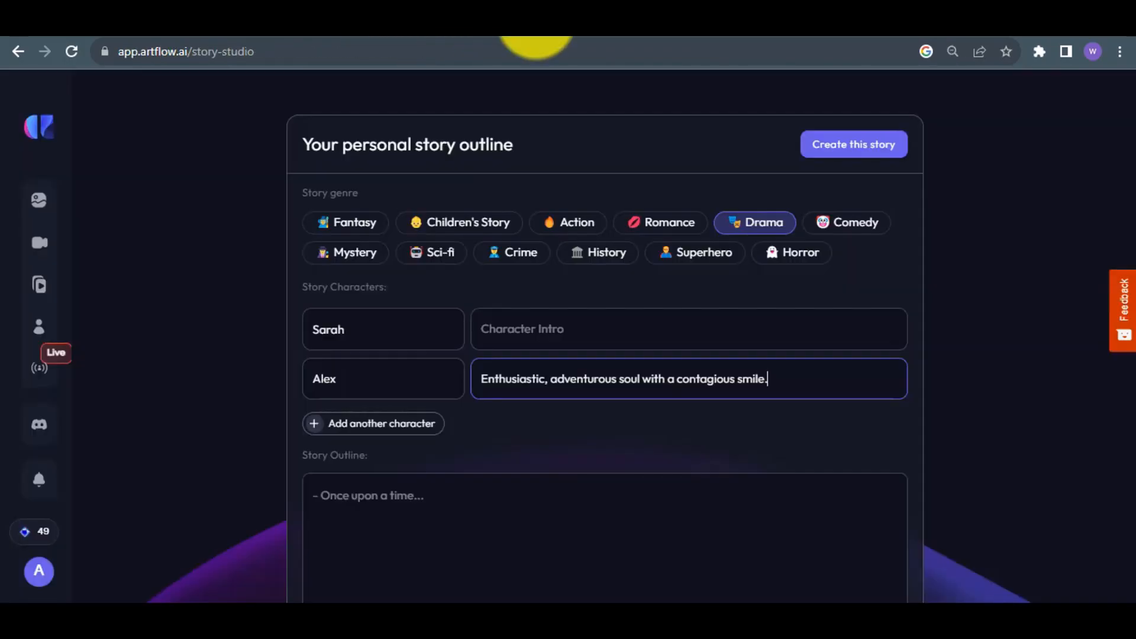
click(525, 346)
key(ctrl+v)
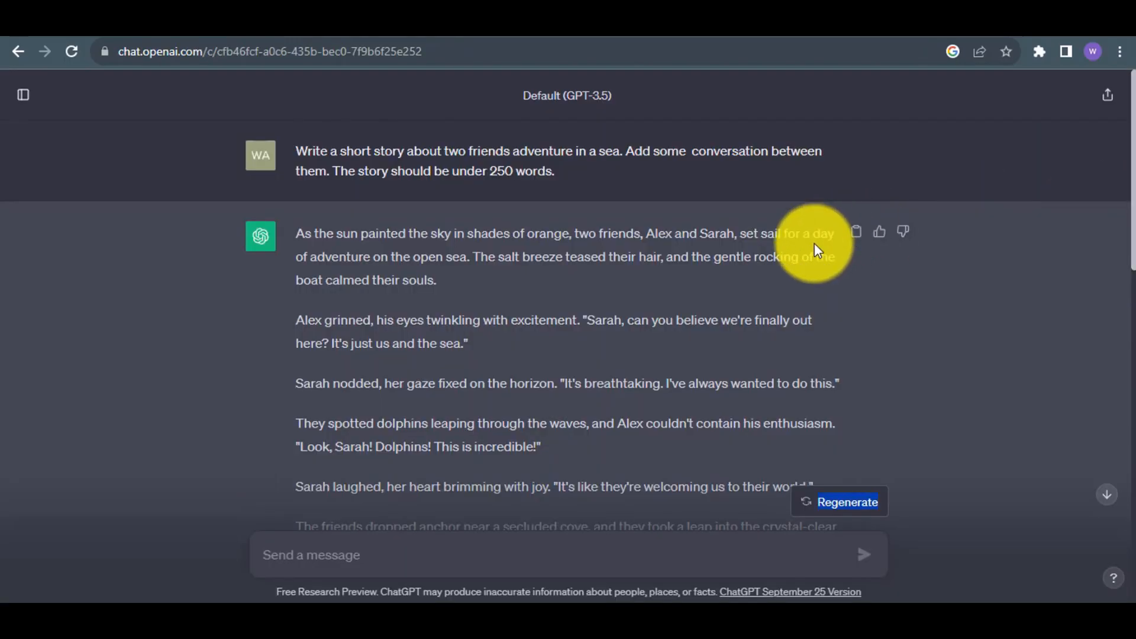
Copy the complete sea adventure story from ChatGPT into Artflow's story outline.
click(856, 232)
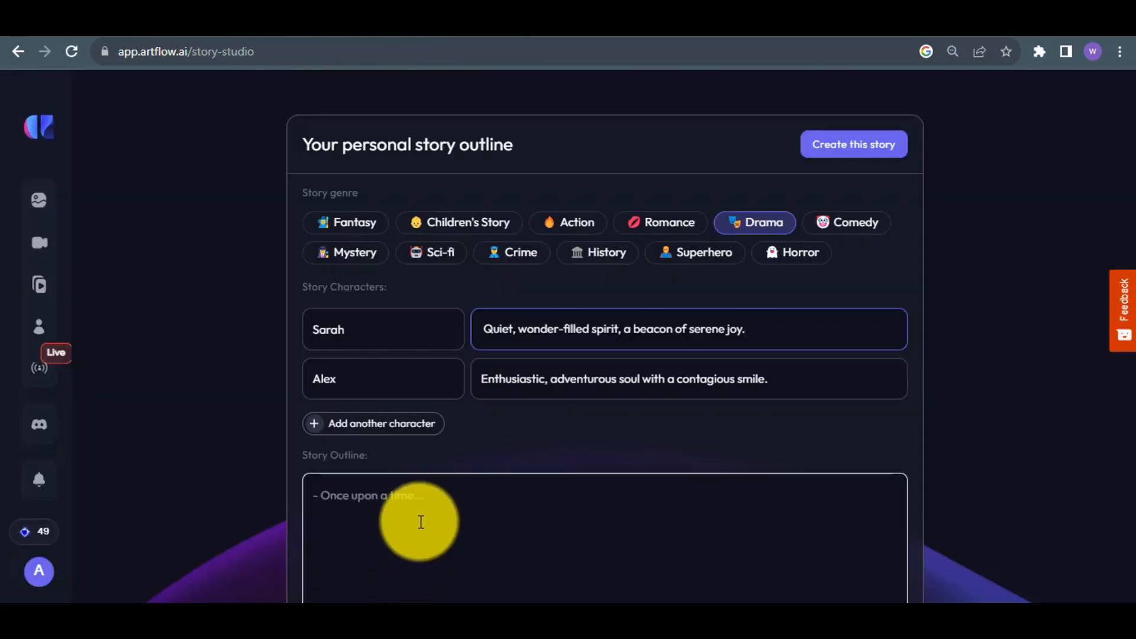
click(421, 520)
key(ctrl+v)
scroll(1112, 497, up, 7)
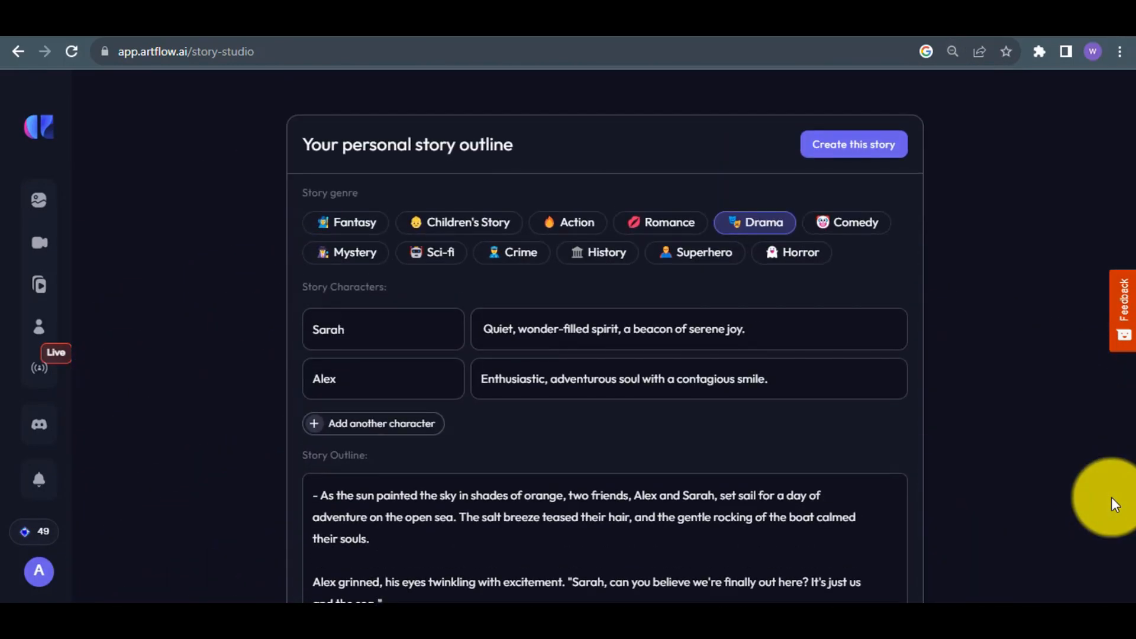
Create the story from the outline, complete its setup choices, and continue with the generated characters to the storyboard.
click(858, 148)
click(704, 417)
click(667, 266)
click(622, 525)
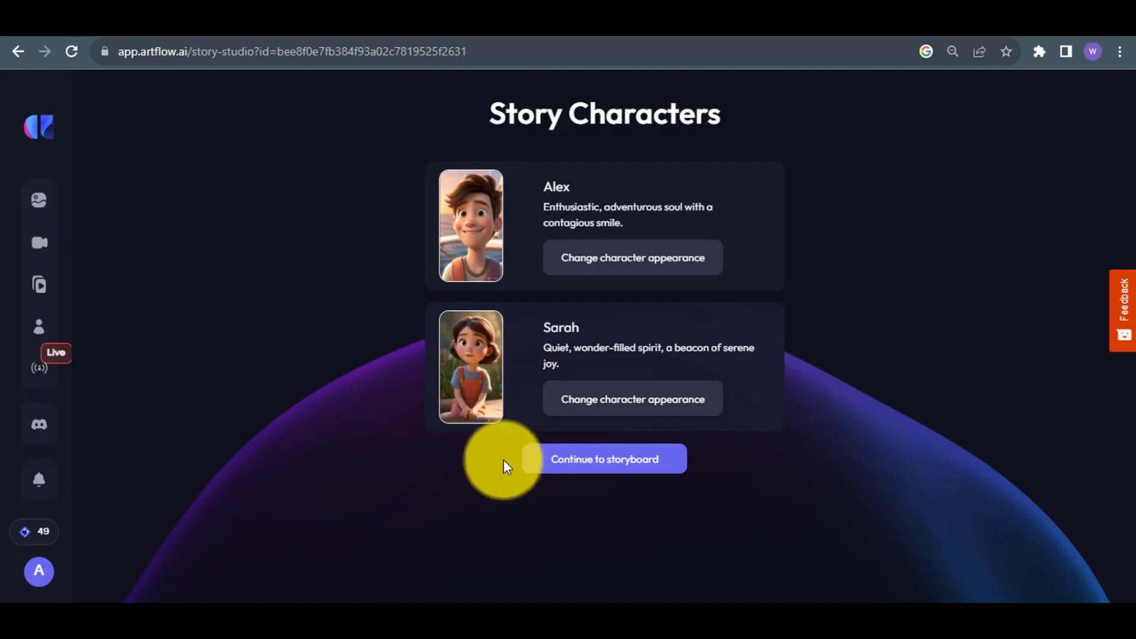
click(605, 466)
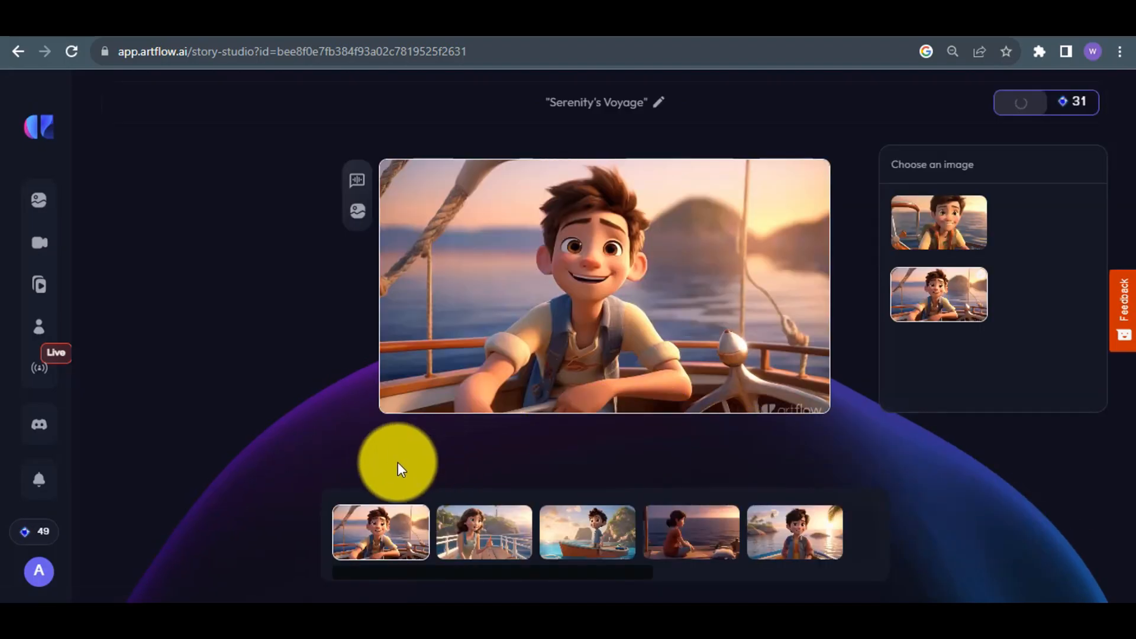
Look through the first four storyboard shots, and save the images of the first two shots to the computer.
click(475, 545)
click(579, 545)
click(707, 534)
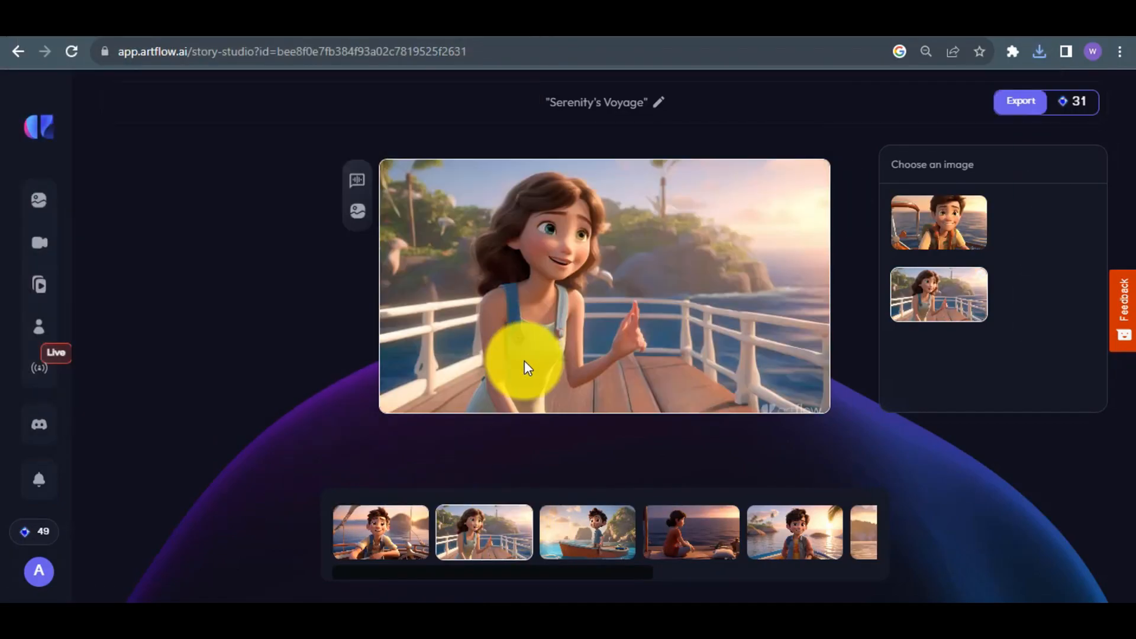
right_click(548, 300)
click(601, 337)
click(428, 384)
Save the third shot's image of the boy standing in the orange boat.
click(591, 520)
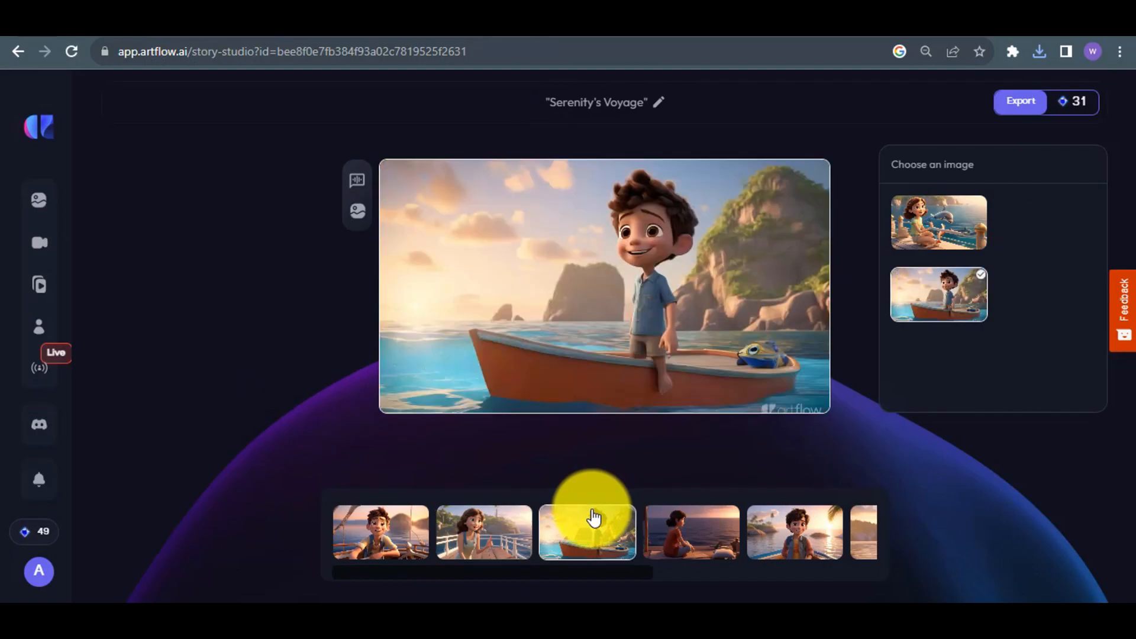
right_click(563, 372)
click(671, 384)
click(414, 378)
Switch the fourth shot to its alternative image of the girl sitting on deck, and save that image.
click(699, 529)
click(939, 225)
right_click(761, 236)
click(811, 275)
click(414, 379)
Switch the fifth shot to the image of the boy beside the wooden barrel, and save that image.
click(819, 535)
click(939, 222)
right_click(694, 292)
click(730, 327)
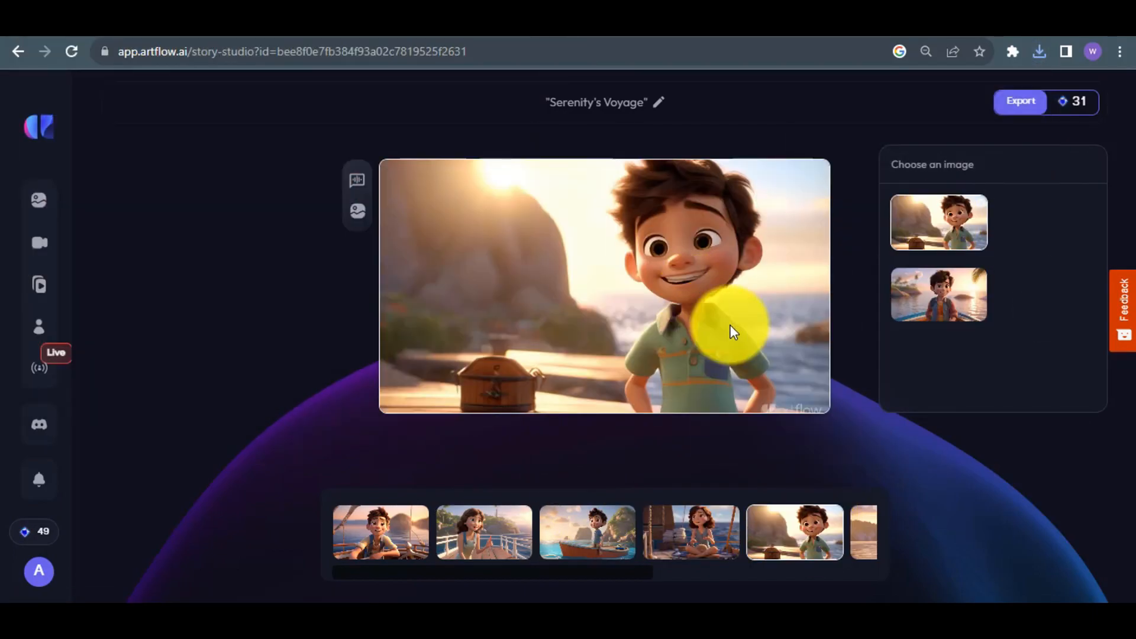
click(414, 378)
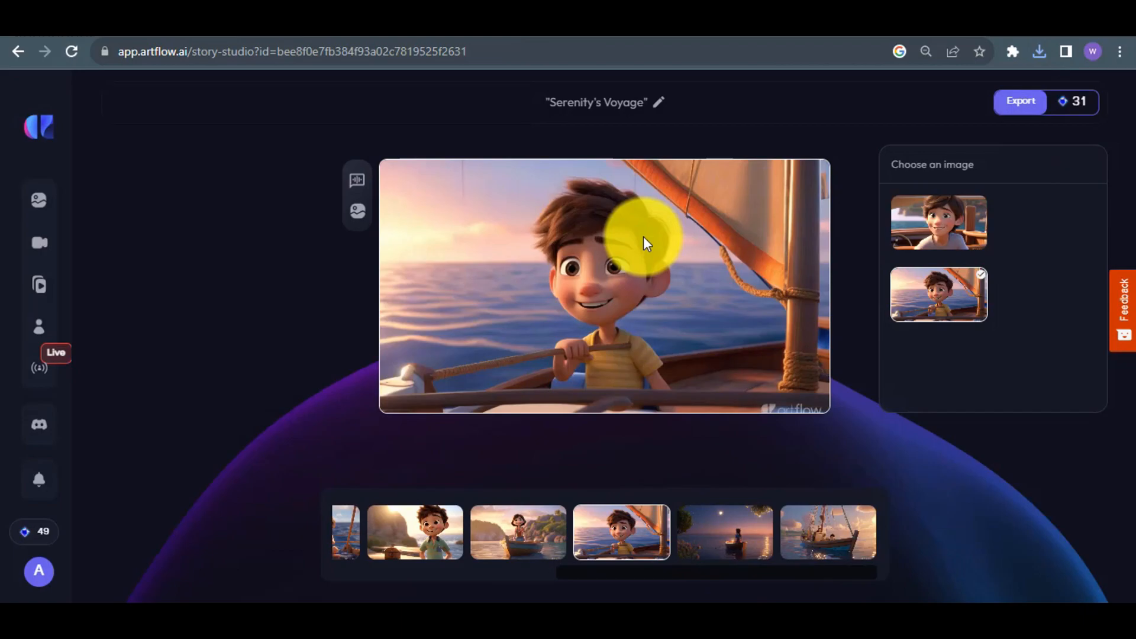
Save the seventh shot's sailboat image, then switch the eighth shot to the alternative moonlit sea image and save it.
right_click(644, 236)
click(680, 272)
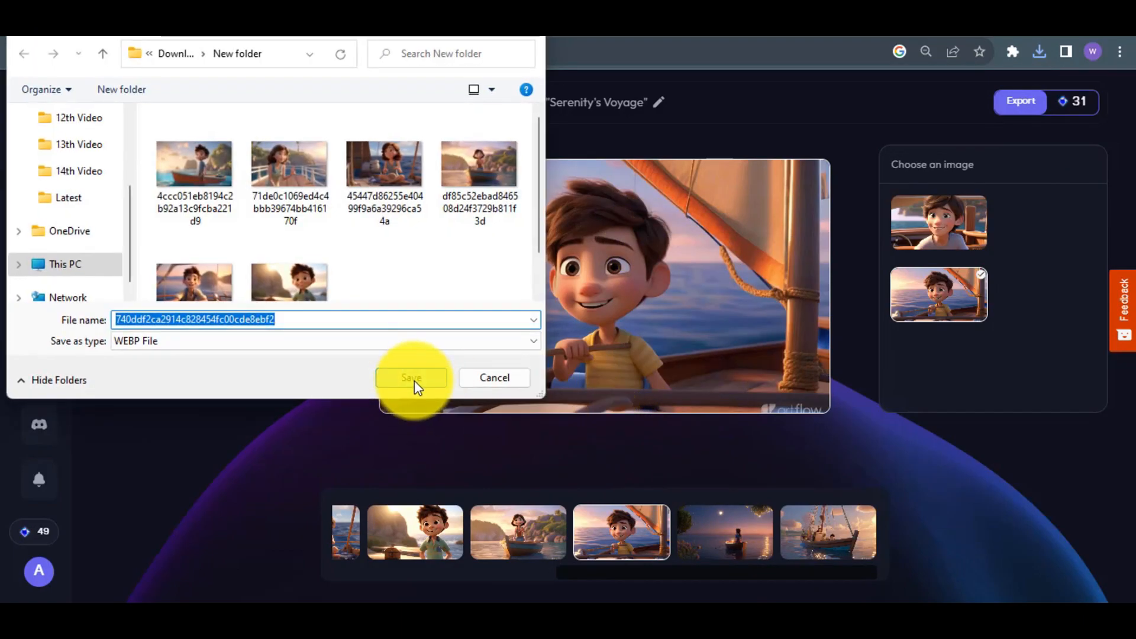
click(414, 381)
click(725, 532)
click(939, 222)
right_click(709, 247)
click(729, 278)
click(414, 378)
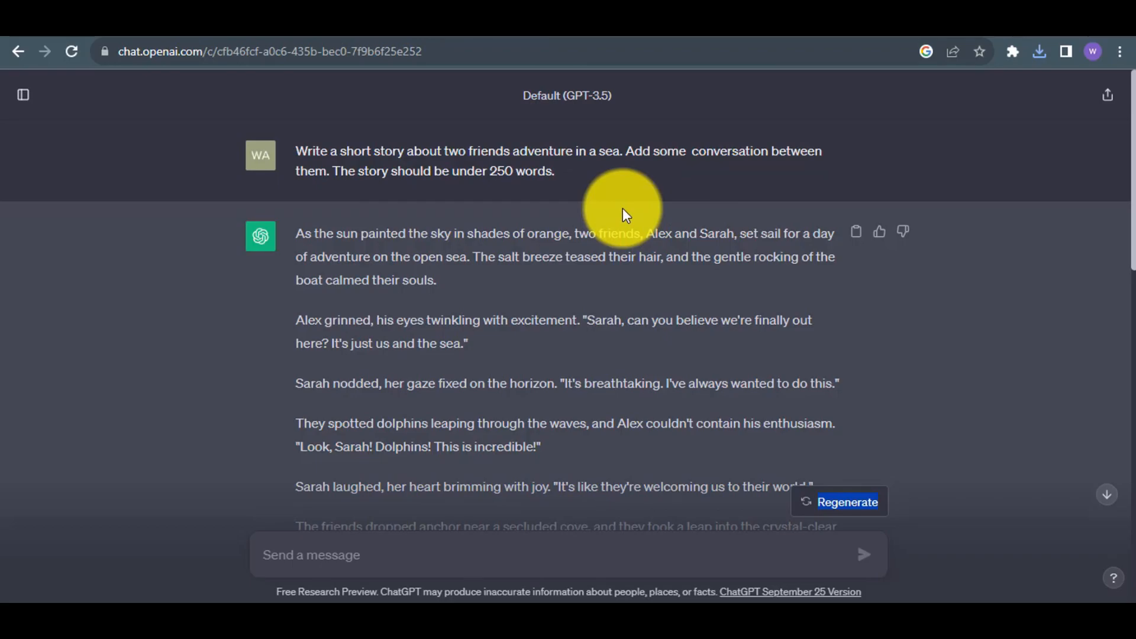
Copy the opening paragraph of the ChatGPT sea story, and open Artflow's Image Studio separately from the storyboard.
drag(440, 284, 286, 229)
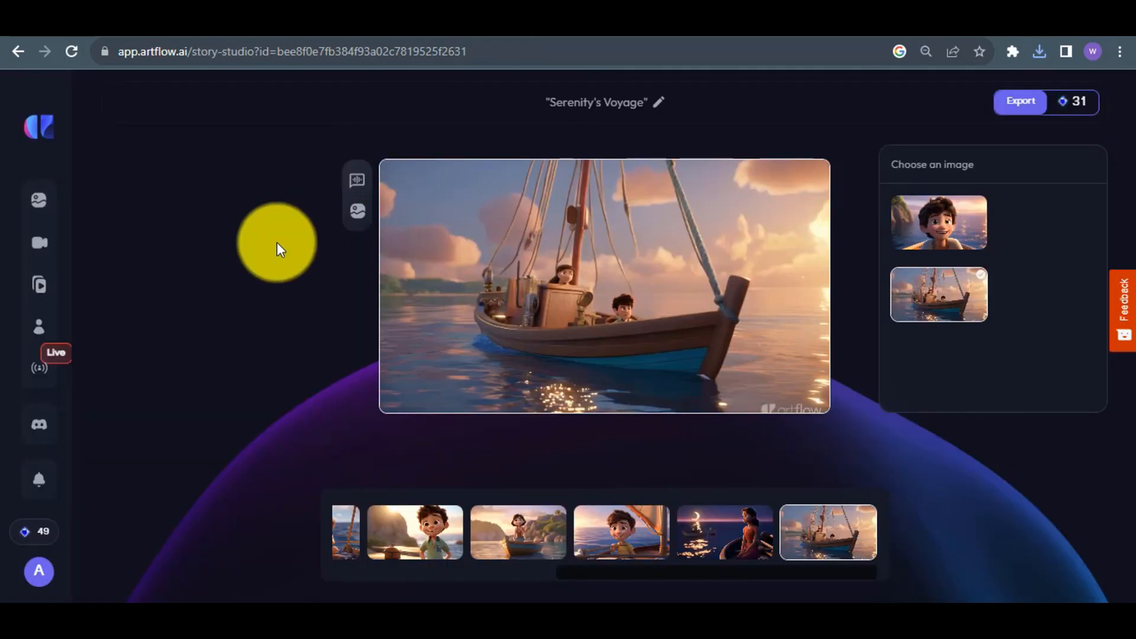
mouse_move(50, 199)
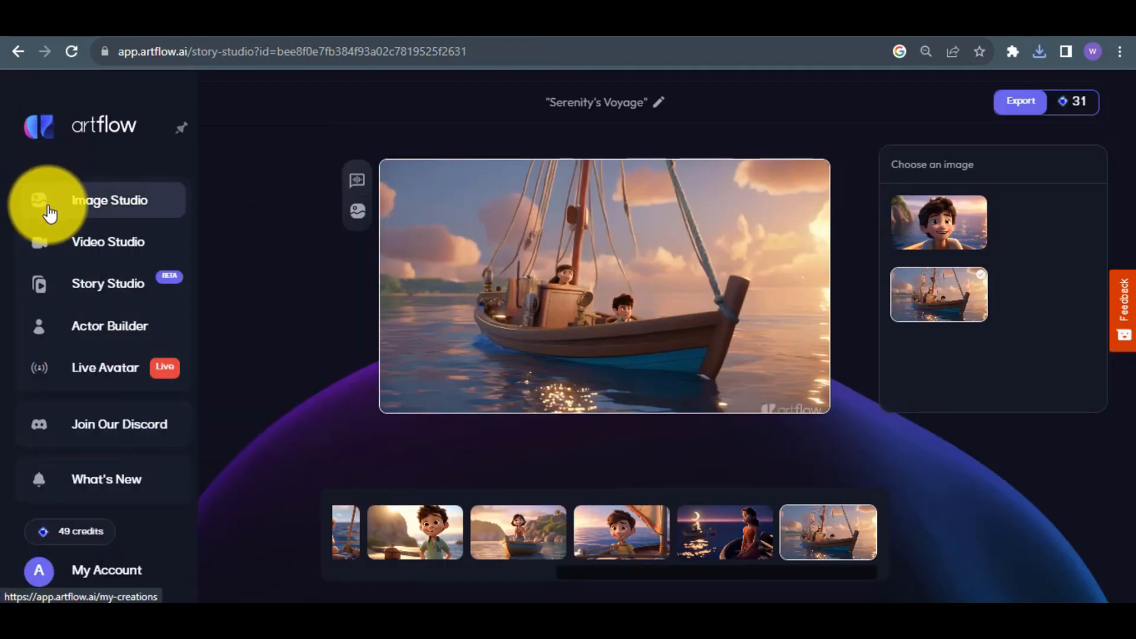
right_click(93, 212)
click(108, 223)
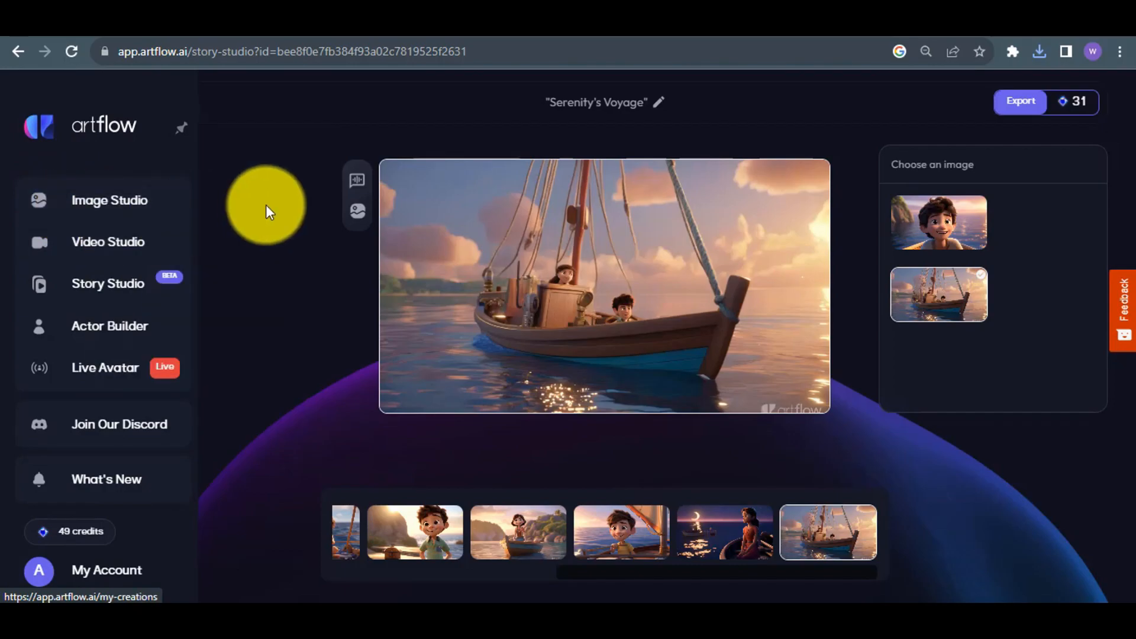
click(622, 7)
click(596, 440)
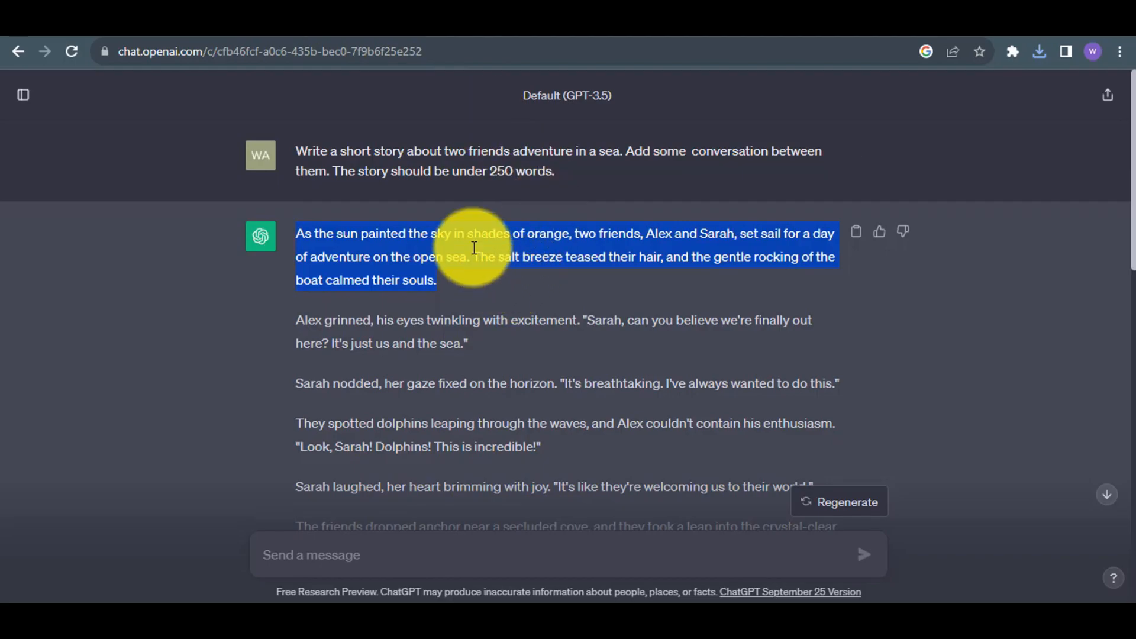
Generate Image Studio images from the story's opening paragraph, with the Cartoon style added to the Artflow style.
click(683, 15)
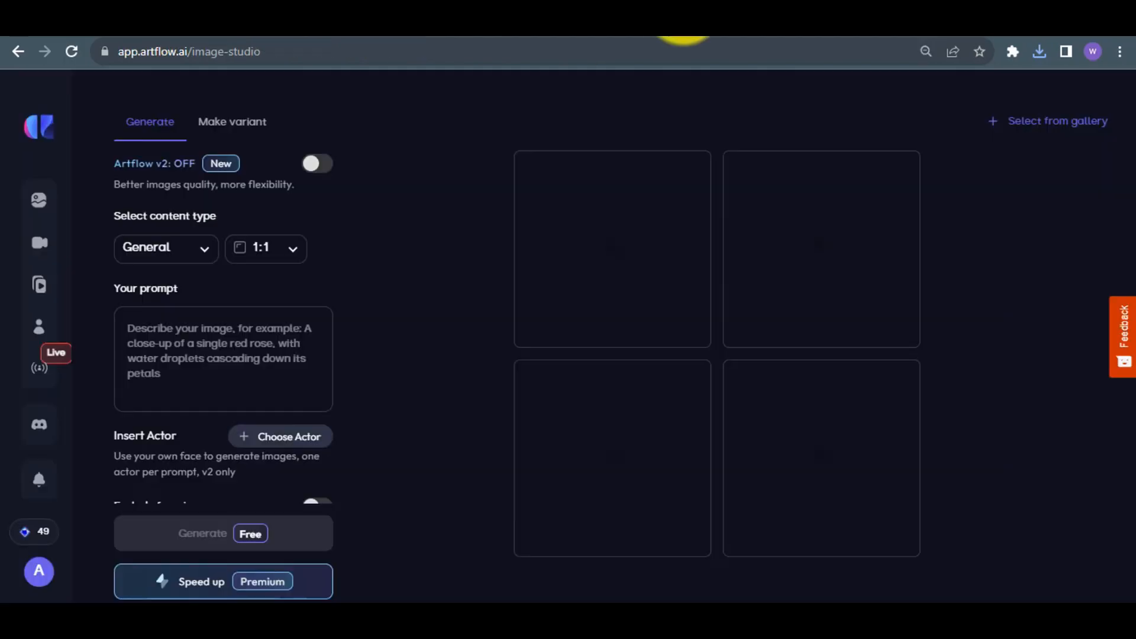
click(285, 330)
key(ctrl+v)
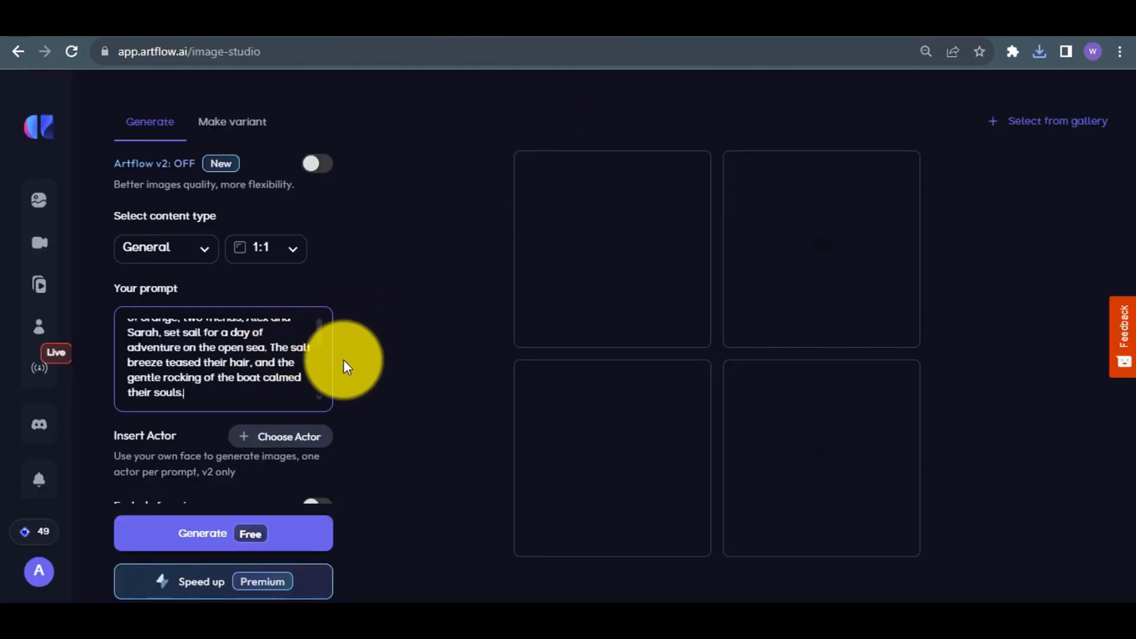
scroll(343, 359, down, 1)
click(269, 446)
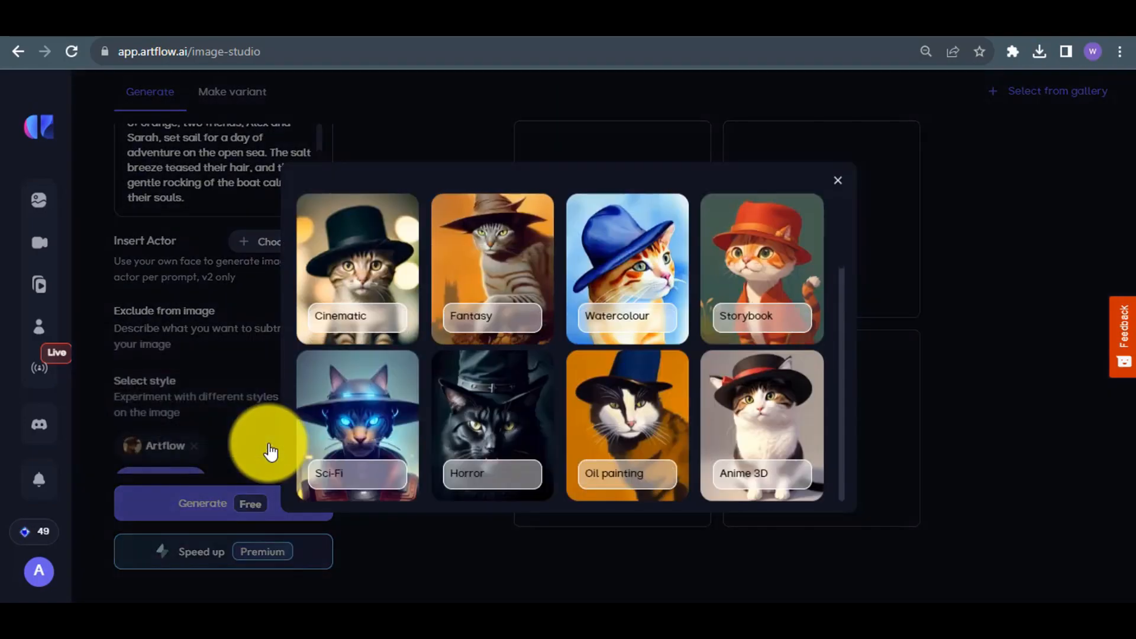
scroll(840, 373, down, 5)
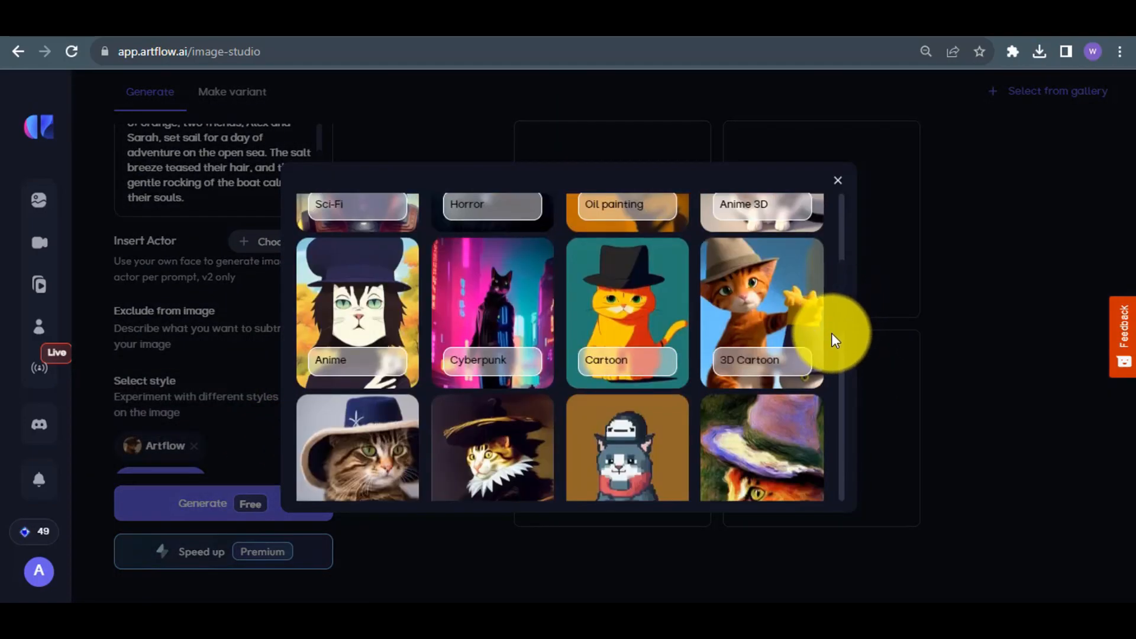
click(644, 335)
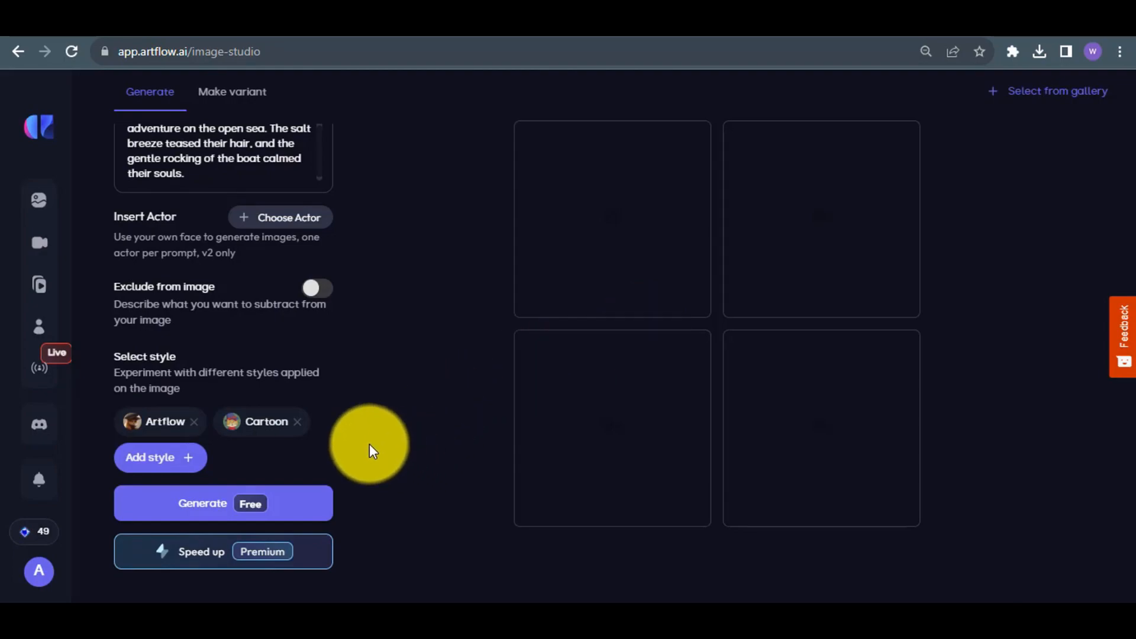
click(214, 518)
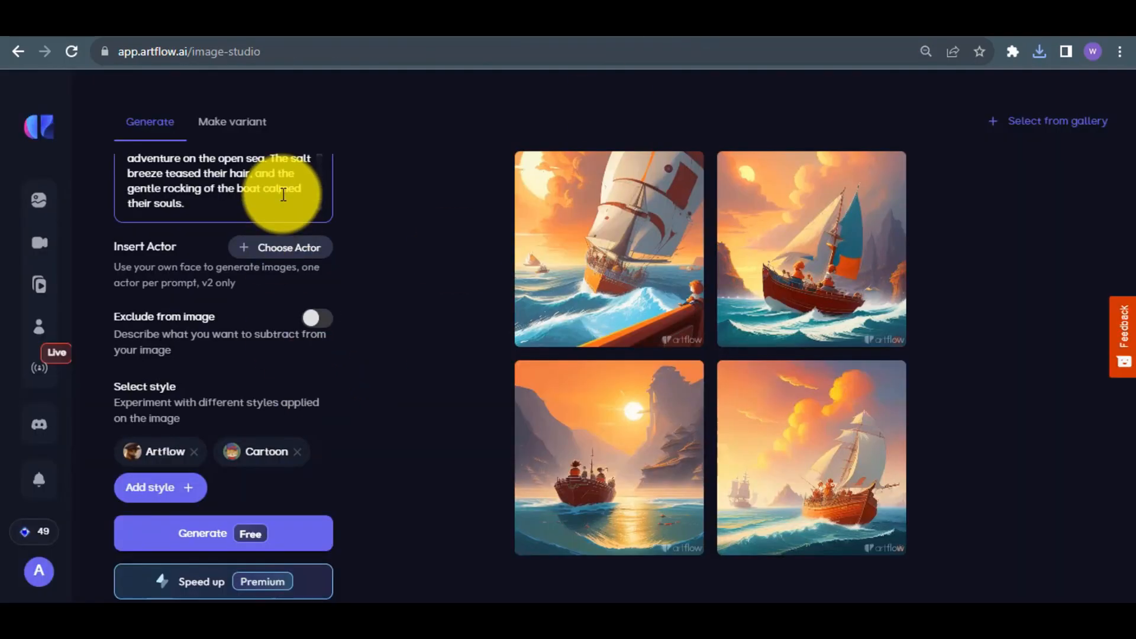
Generate images for the secluded cove and deserted beach paragraphs, and save the chosen beach image as 4.
text(The friends dropped anchor near a secluded cove, and they took a leap into the crystal-clear water. Alex resurfaced, gasping with exhilaration. "This water is freezing! It's perfect!")
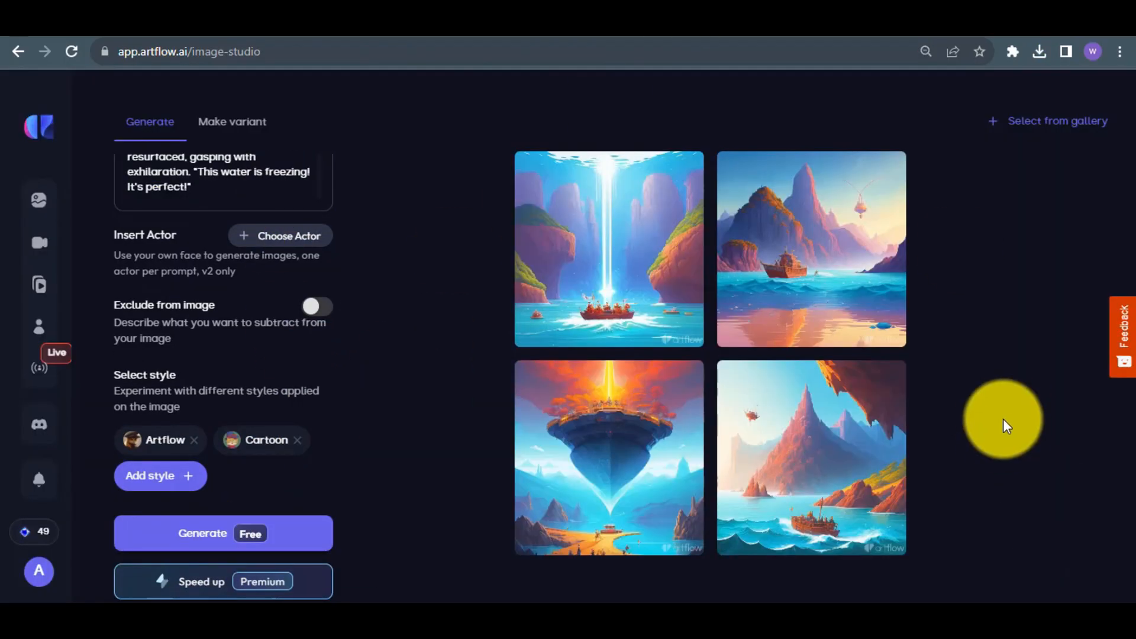
click(662, 260)
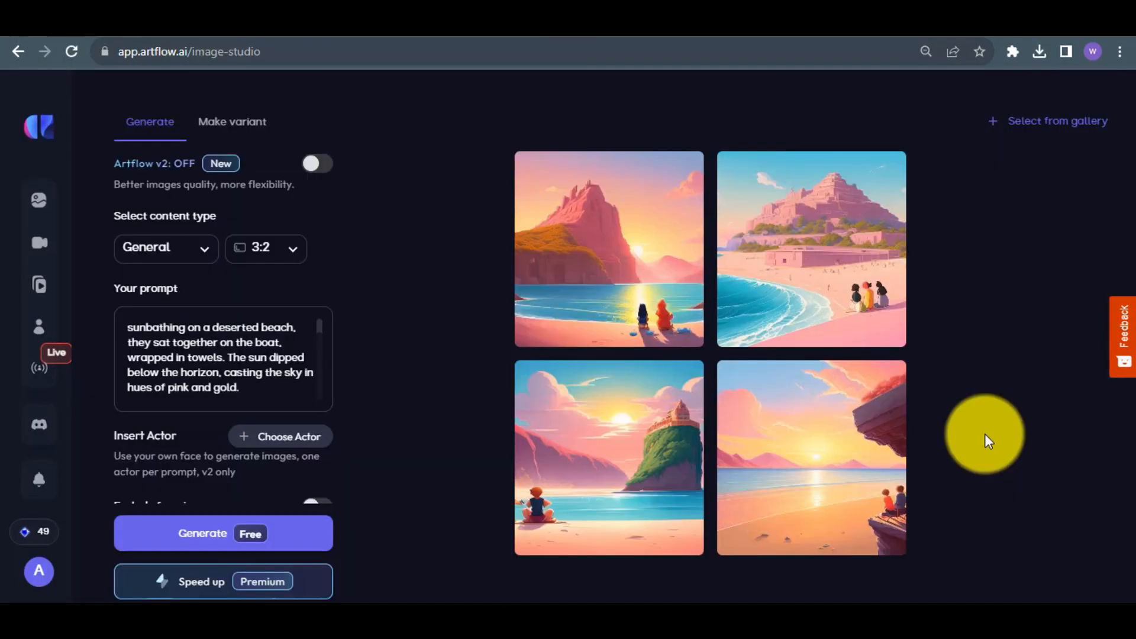
click(784, 254)
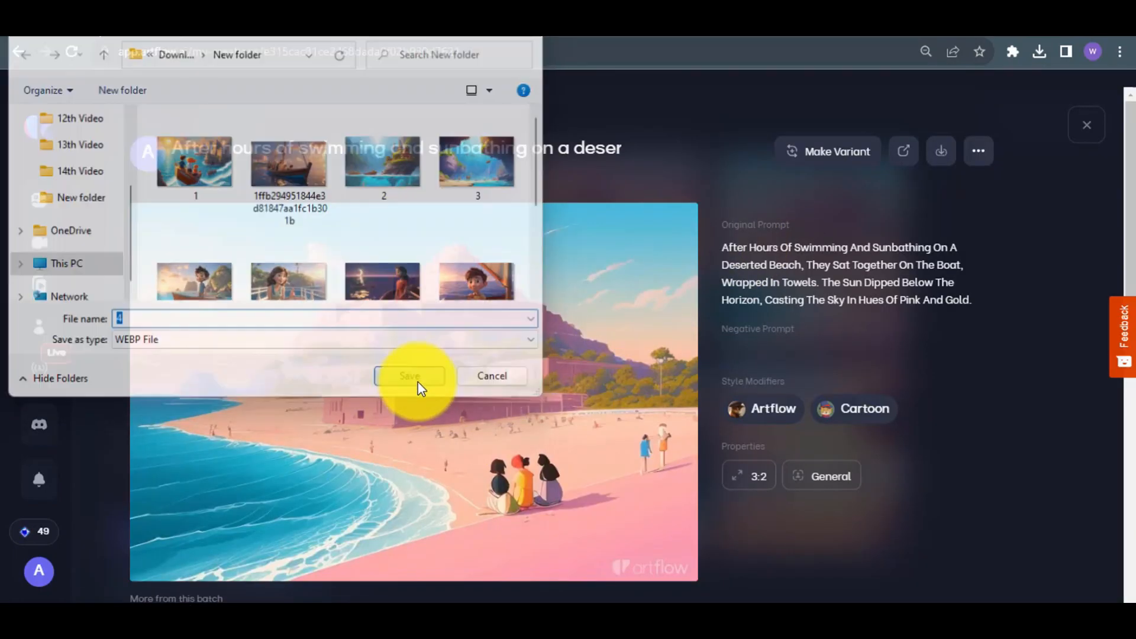
click(420, 385)
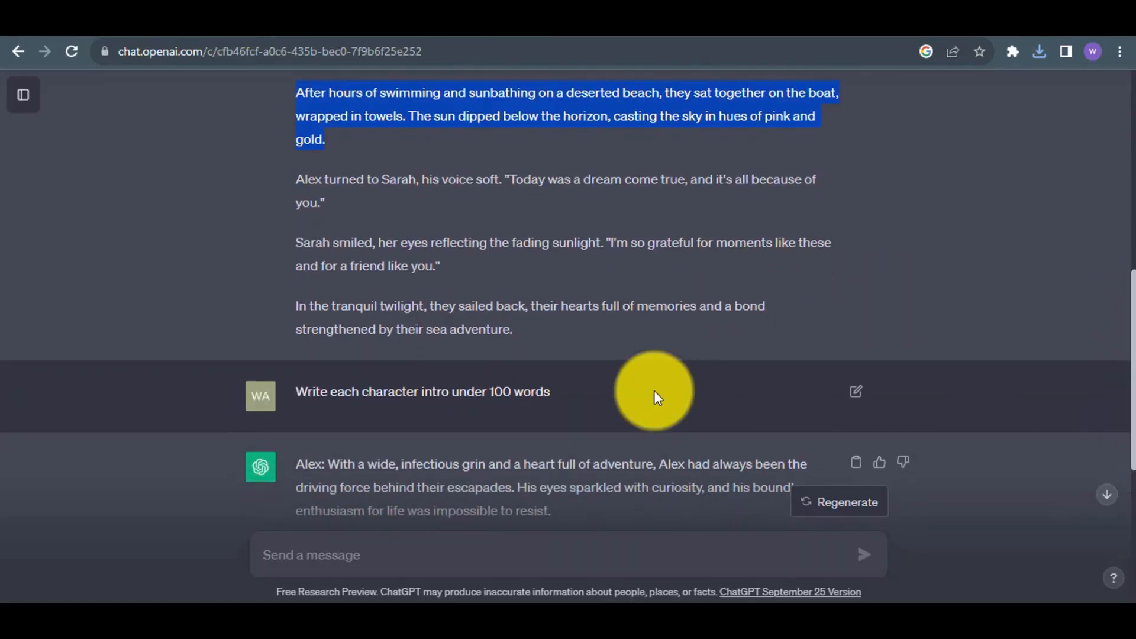
Generate images from the closing "In the tranquil twilight" paragraph, and save the one of two figures on the shore.
drag(521, 329, 292, 314)
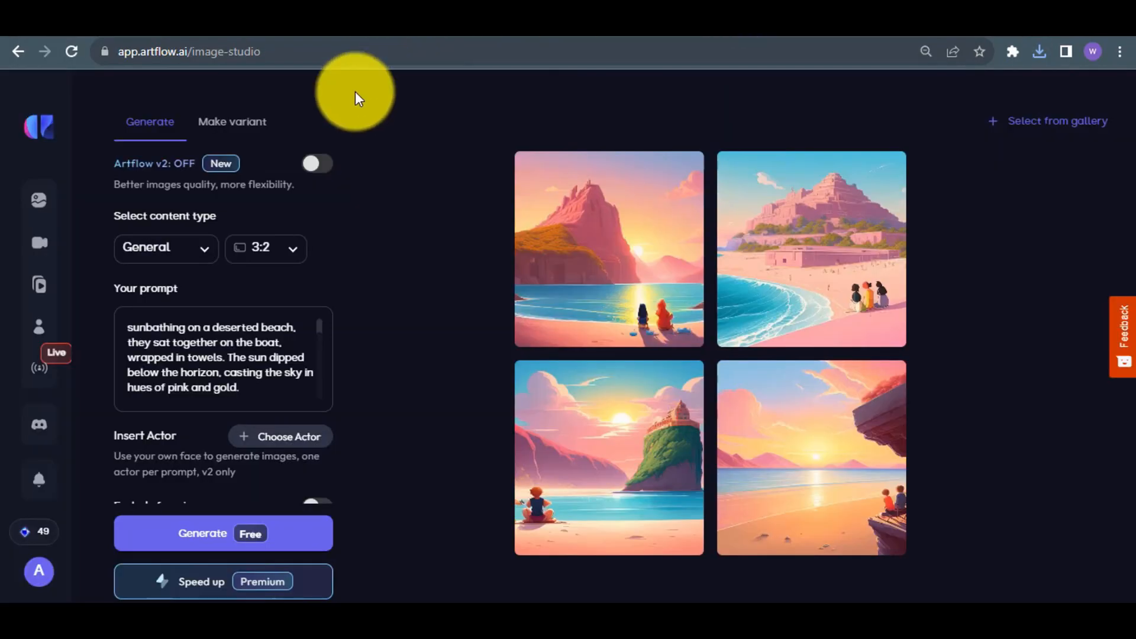
key(ctrl+a)
right_click(526, 298)
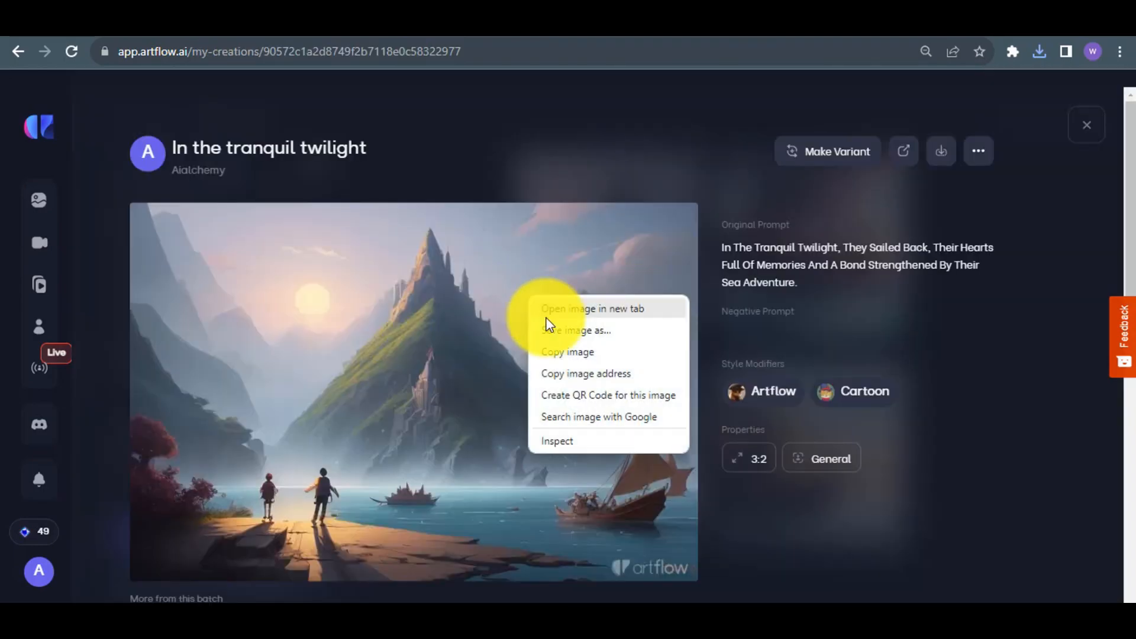
click(545, 330)
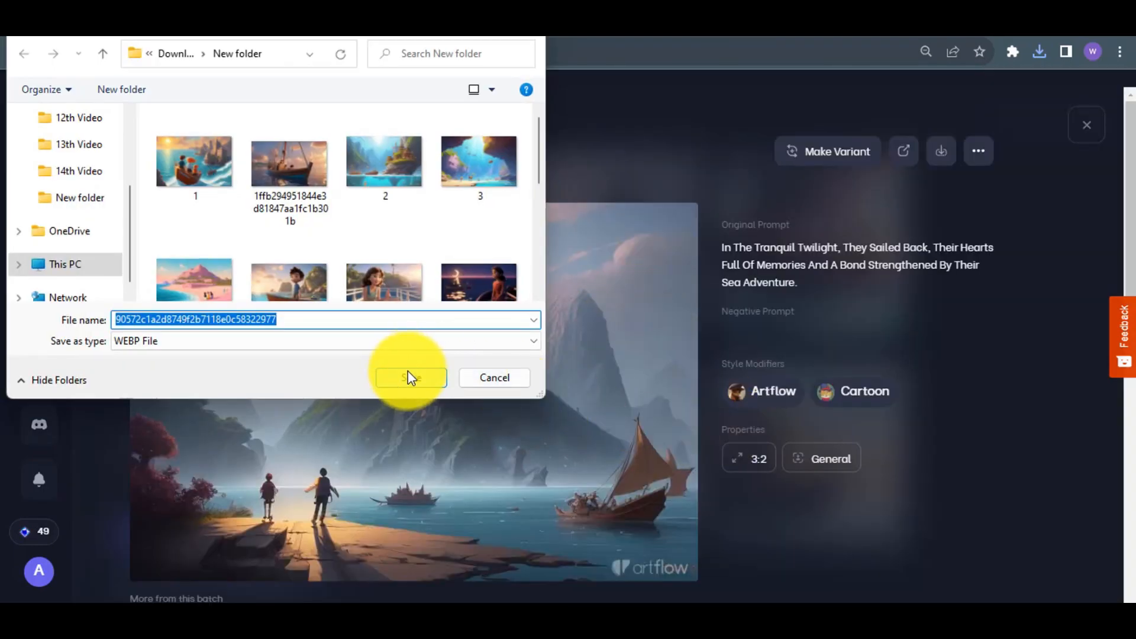
click(408, 376)
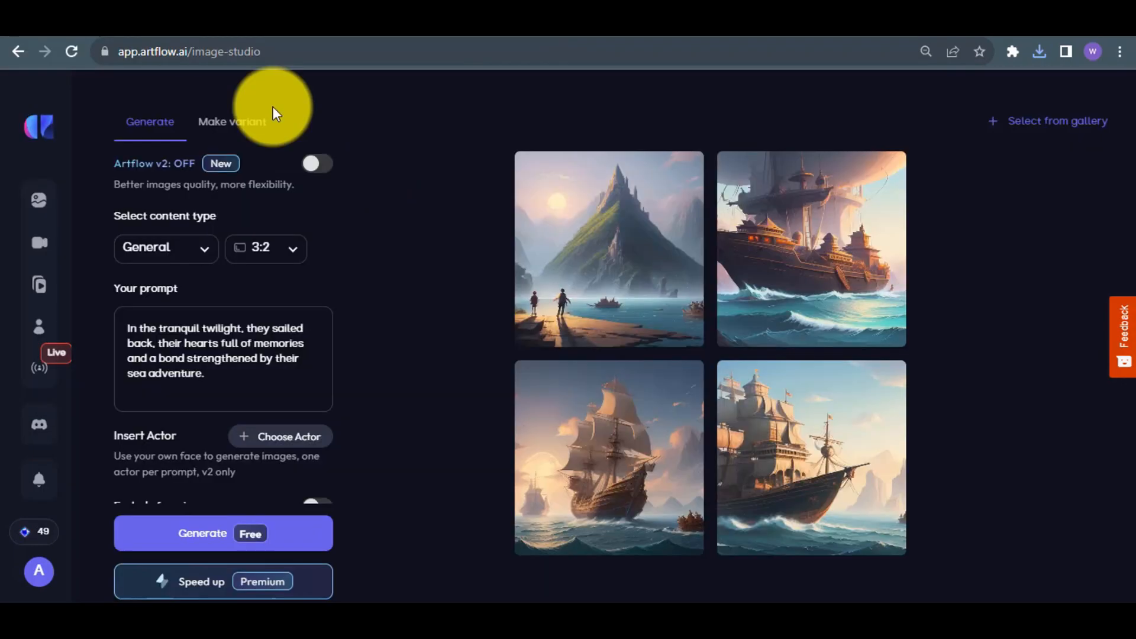
Start a new video in Artflow's Video Studio.
mouse_move(38, 203)
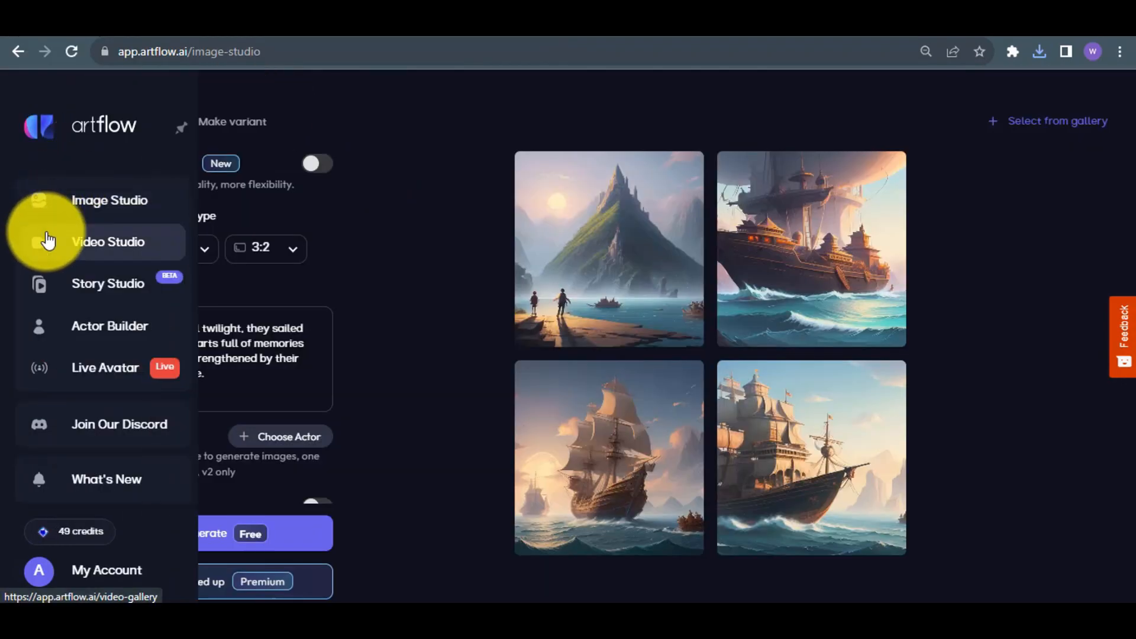
click(132, 254)
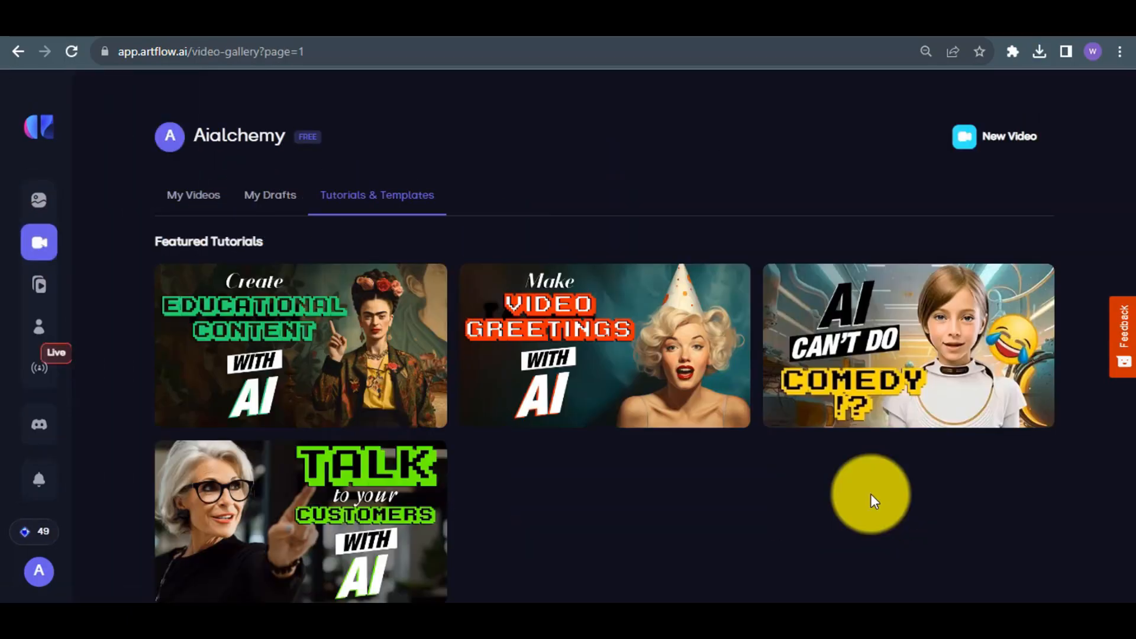
click(996, 144)
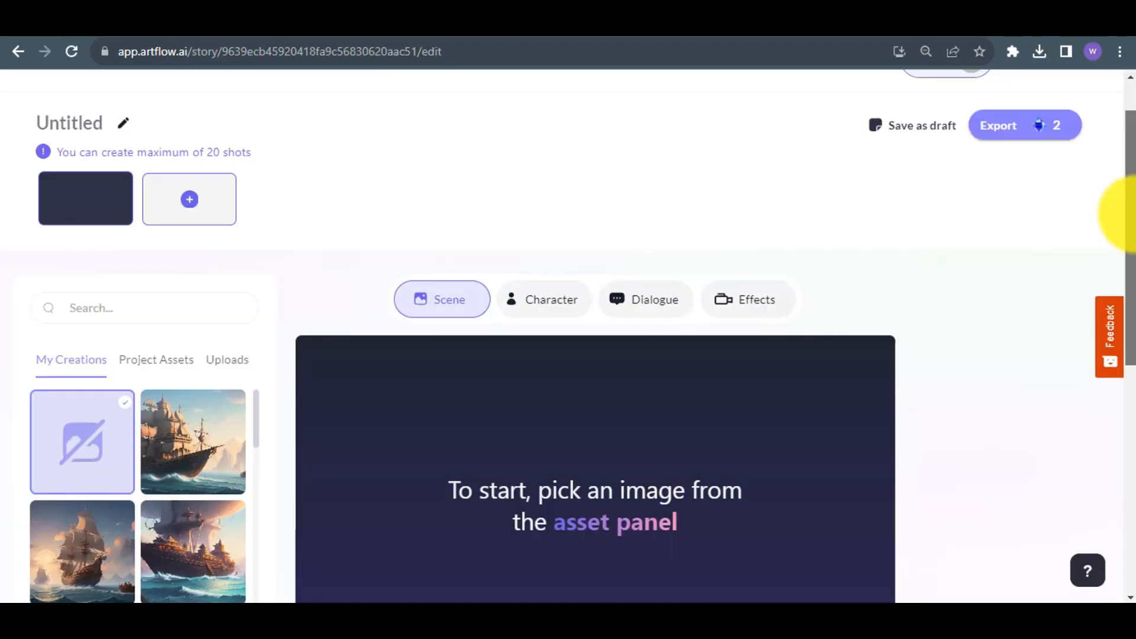
Upload the image of the children on the boat facing the castle, and use it as the first shot's scene.
drag(1132, 213, 1133, 256)
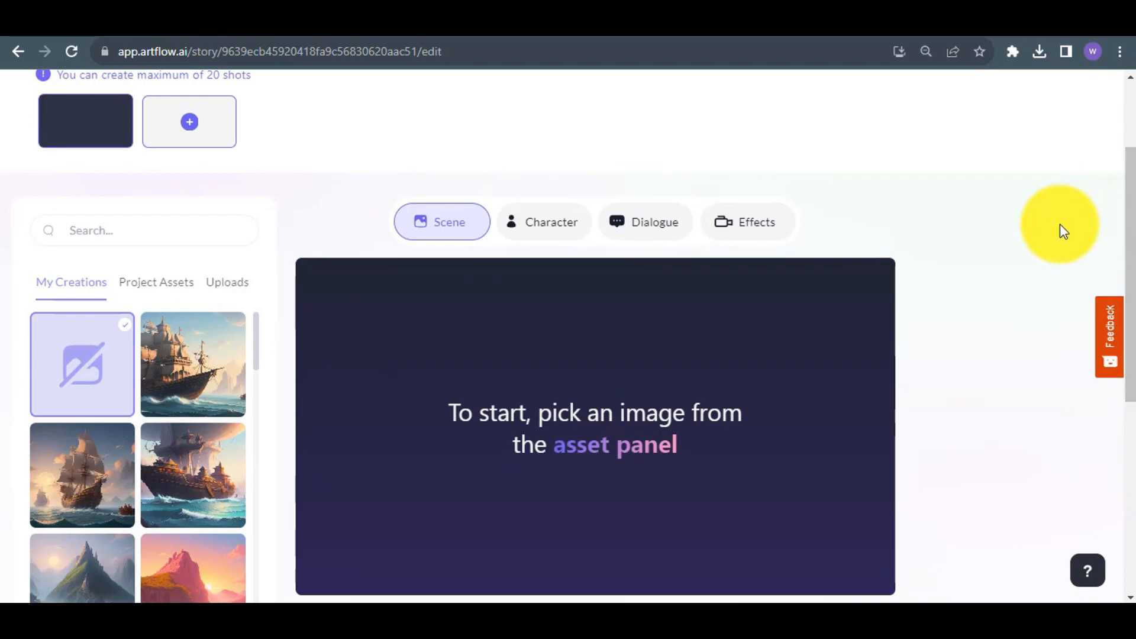
click(227, 282)
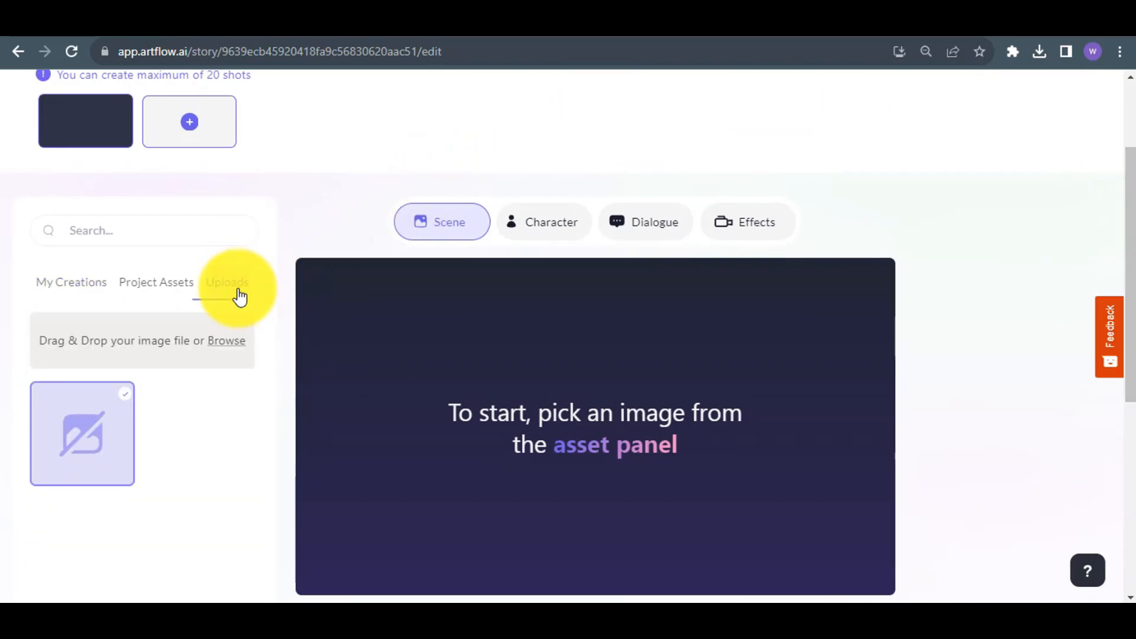
click(201, 336)
click(205, 179)
click(393, 378)
scroll(392, 378, down, 2)
click(197, 357)
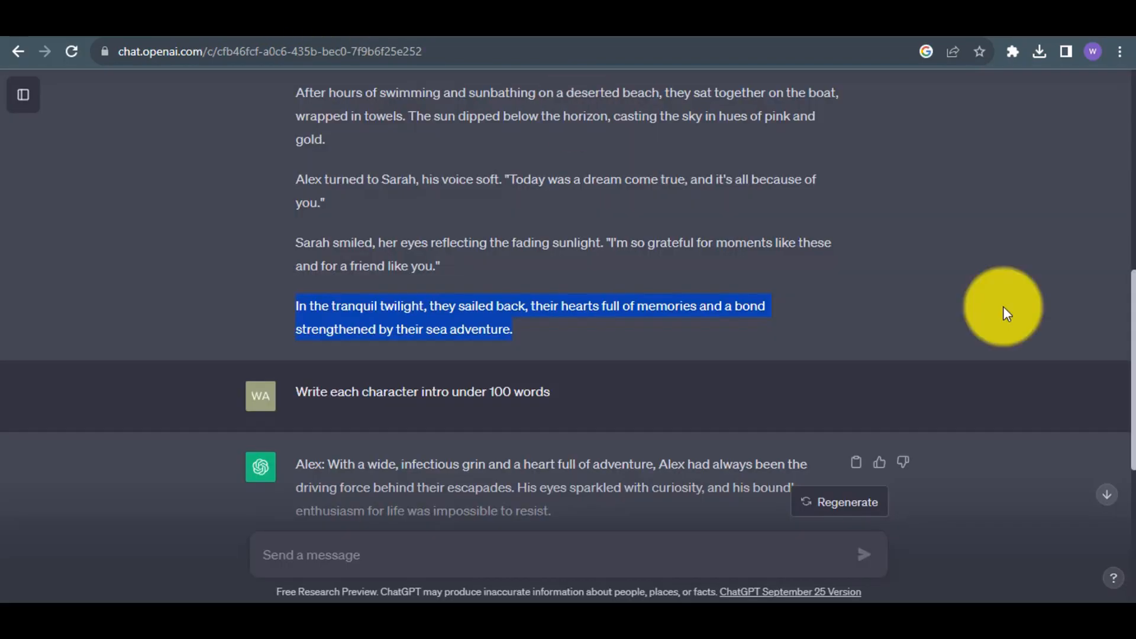
Copy the opening paragraph of the ChatGPT story and enter it as the first shot's dialogue.
drag(1131, 304, 1132, 172)
drag(457, 275, 296, 230)
key(ctrl+c)
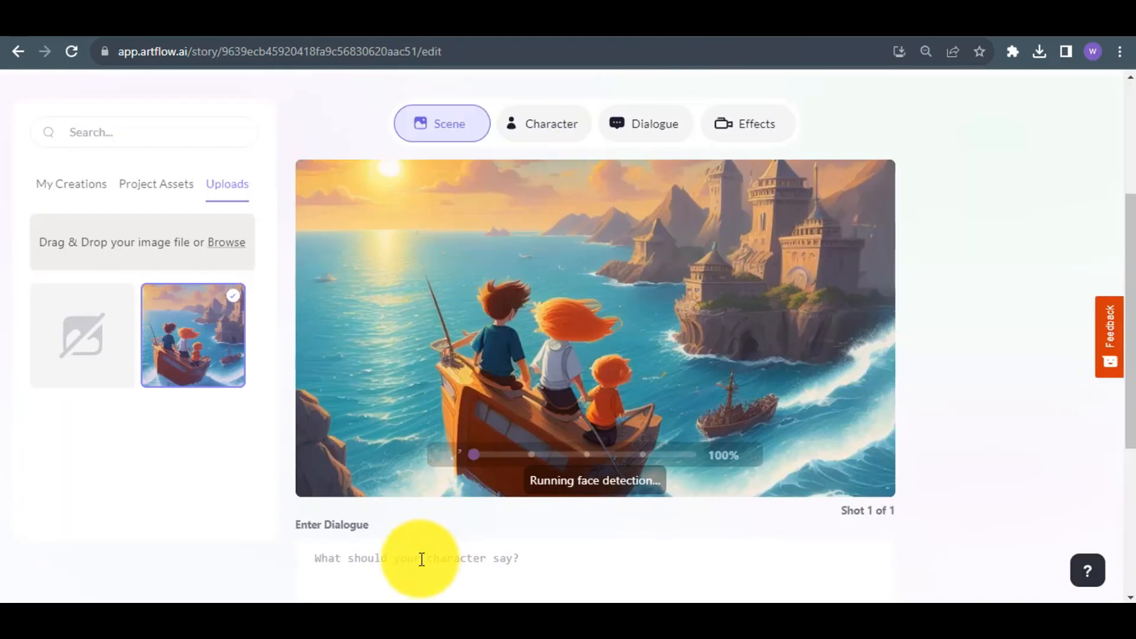
click(418, 562)
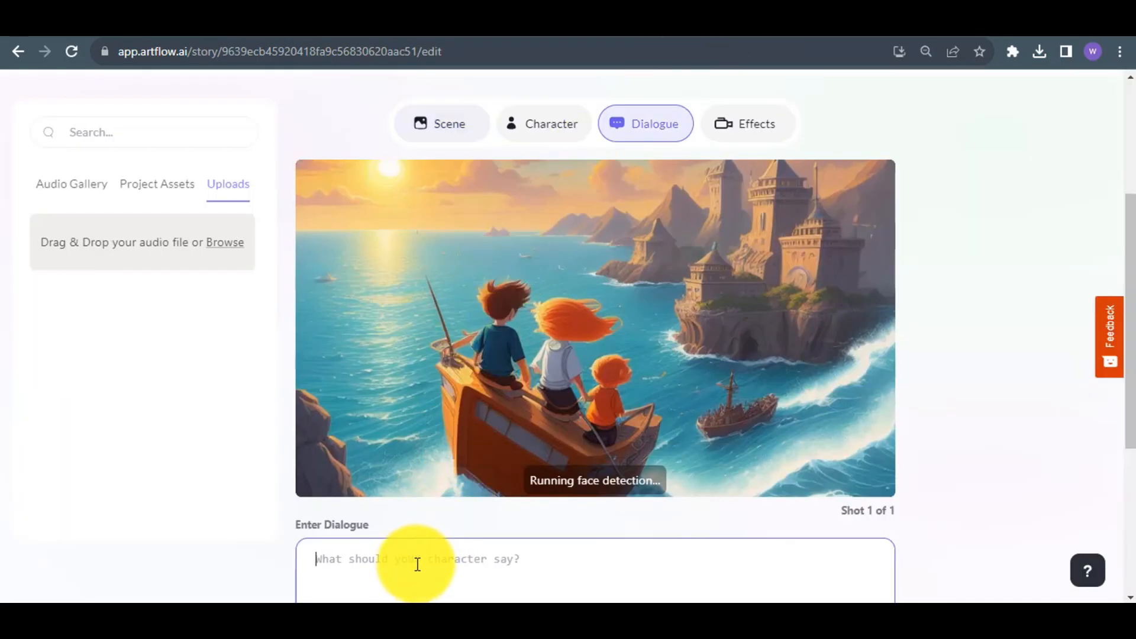
key(ctrl+v)
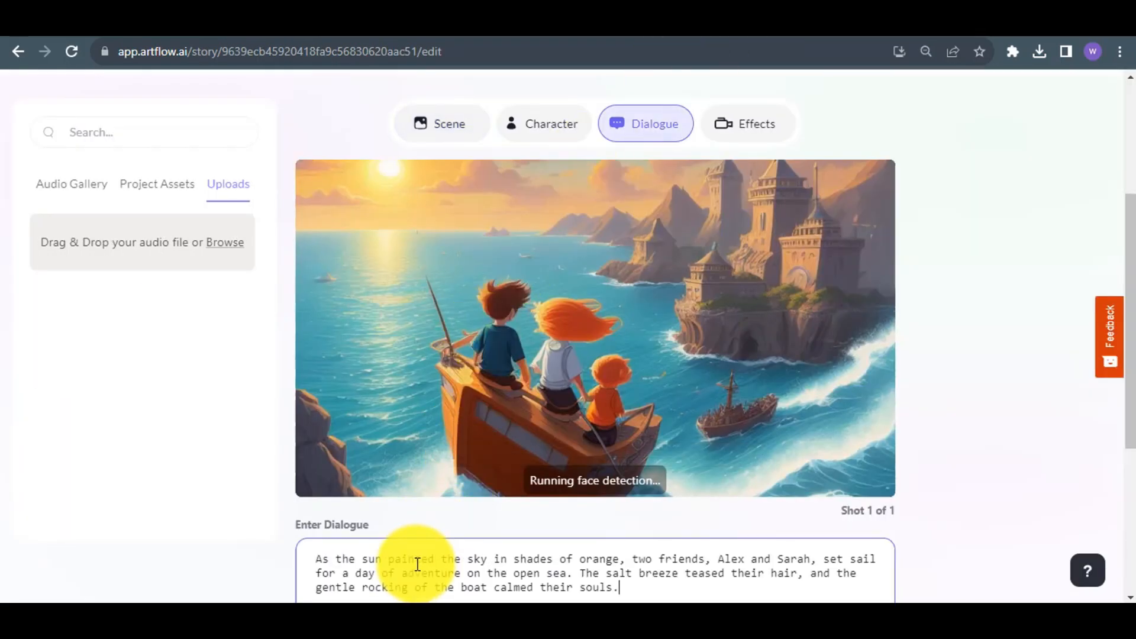
Choose Madison's Voiceover voice from the audio gallery for the first shot, and preview its sample.
click(93, 180)
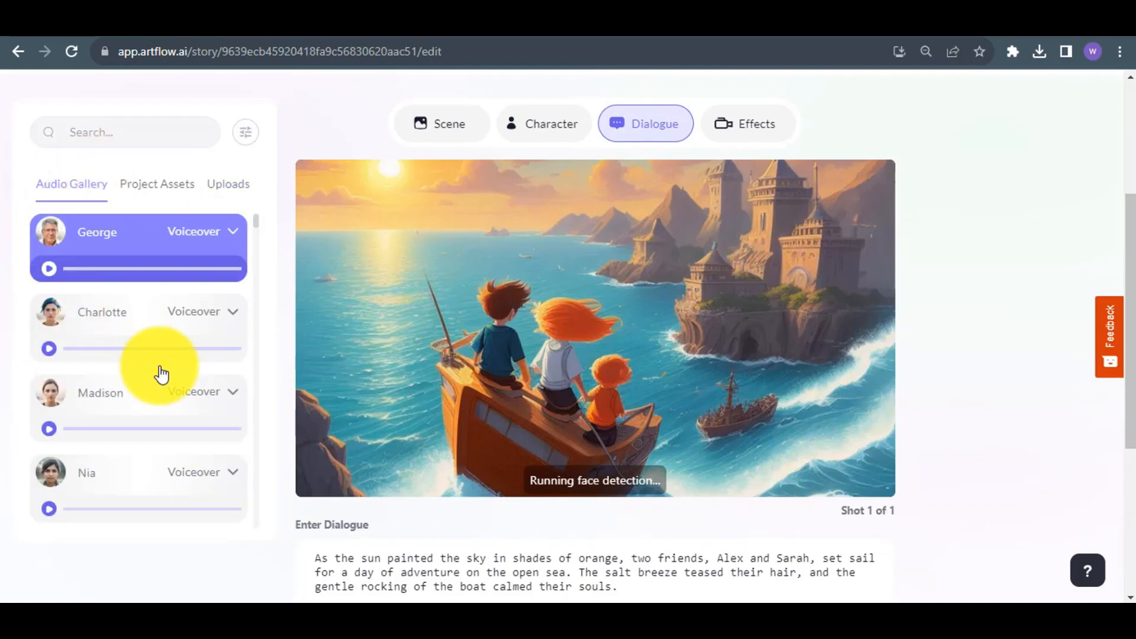
click(232, 392)
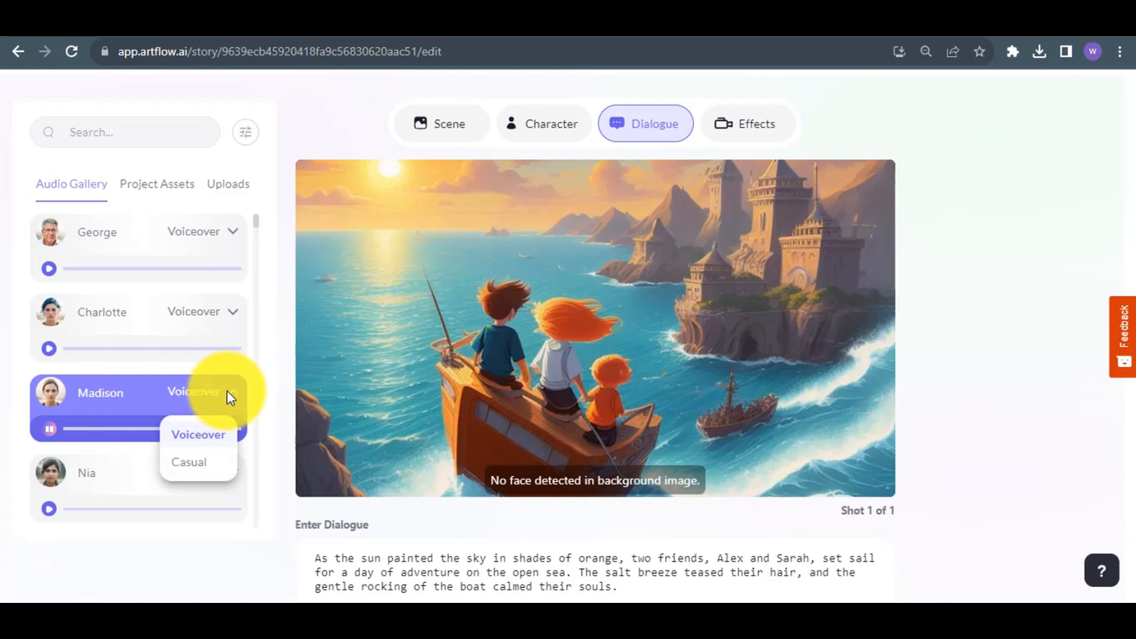
click(254, 392)
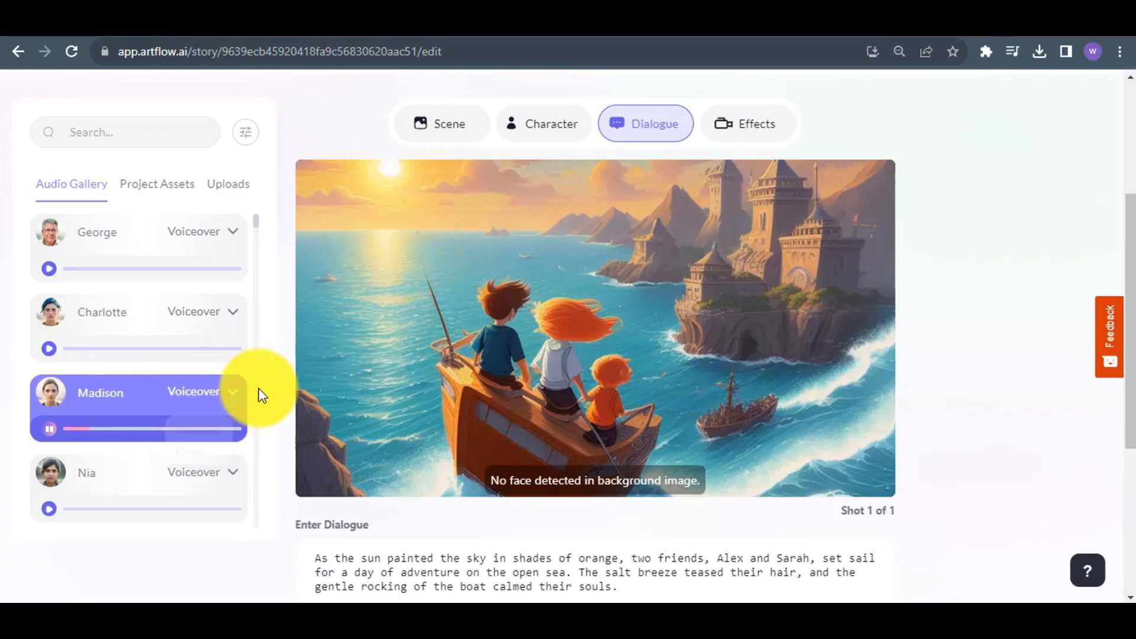
click(52, 429)
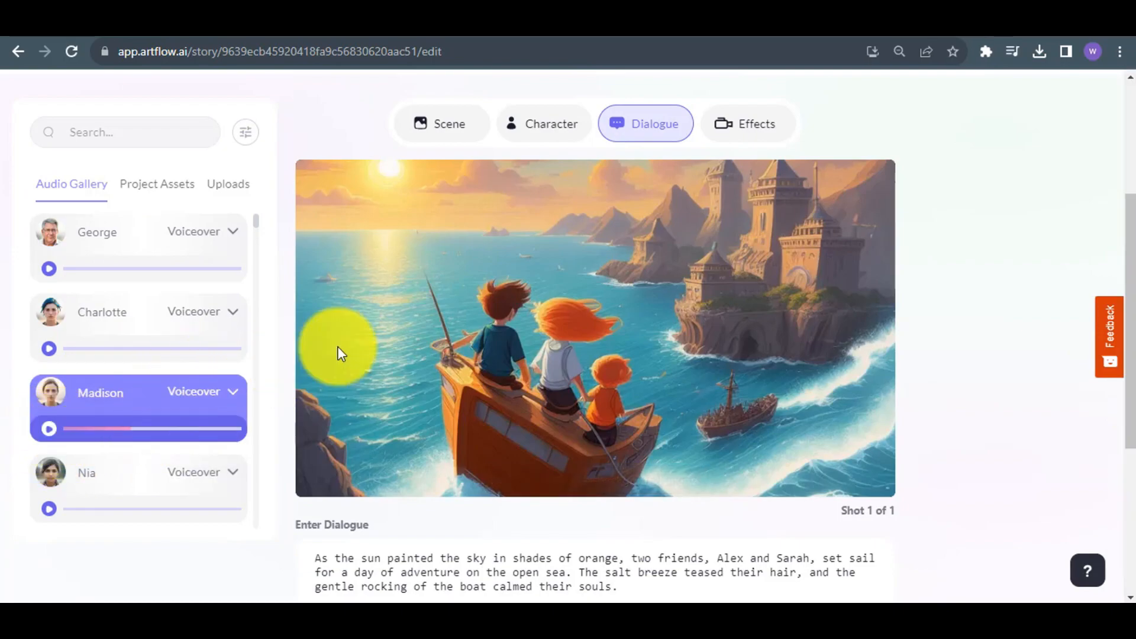
Add a second shot, and copy Alex's line beginning "Sarah, can you believe we're finally out here?" from the ChatGPT story.
drag(1127, 415, 1128, 356)
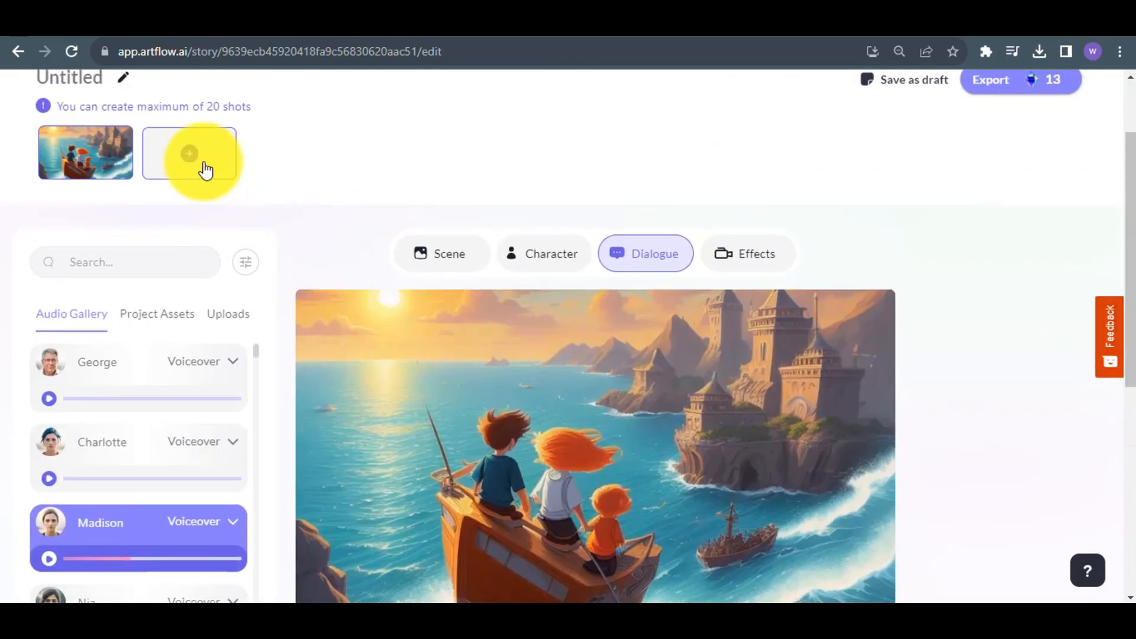
click(189, 155)
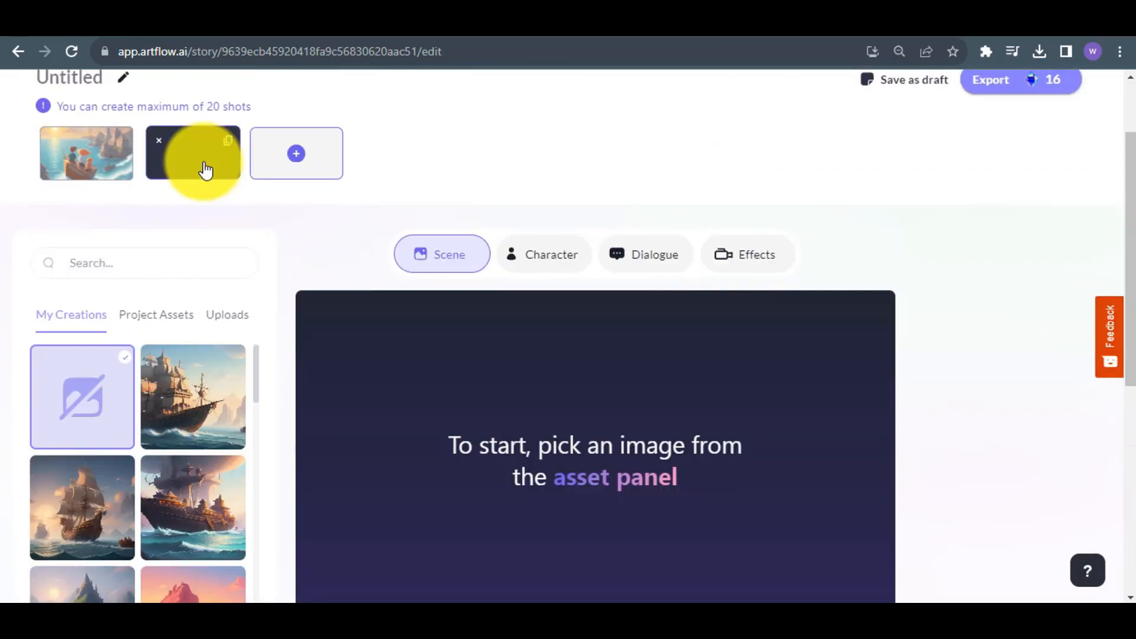
click(334, 20)
click(479, 342)
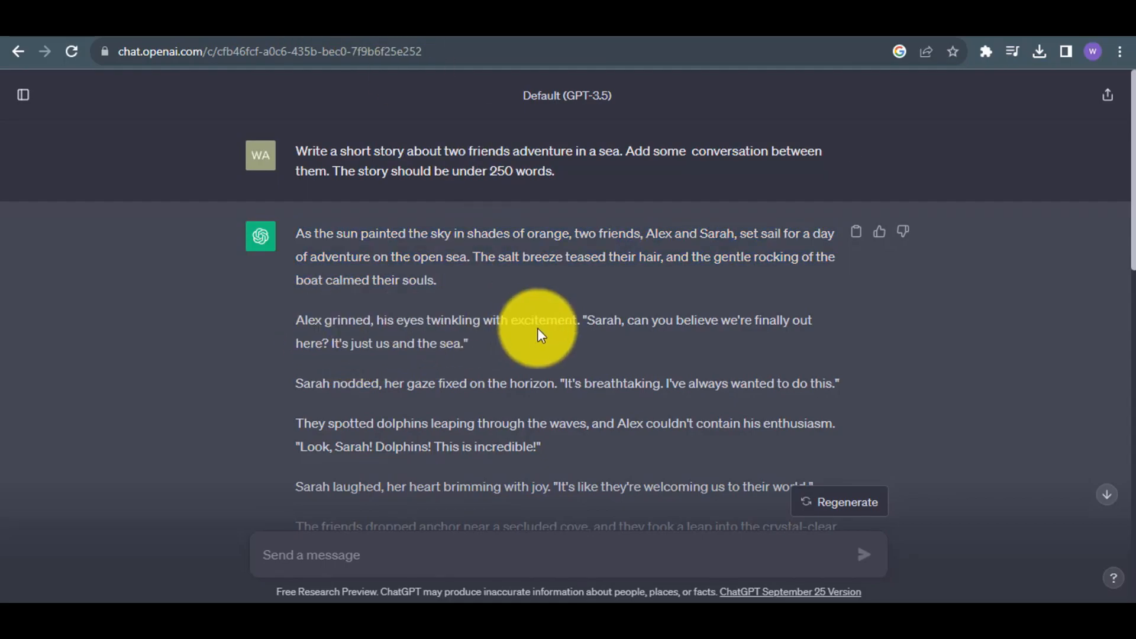
drag(578, 320, 607, 339)
key(ctrl+c)
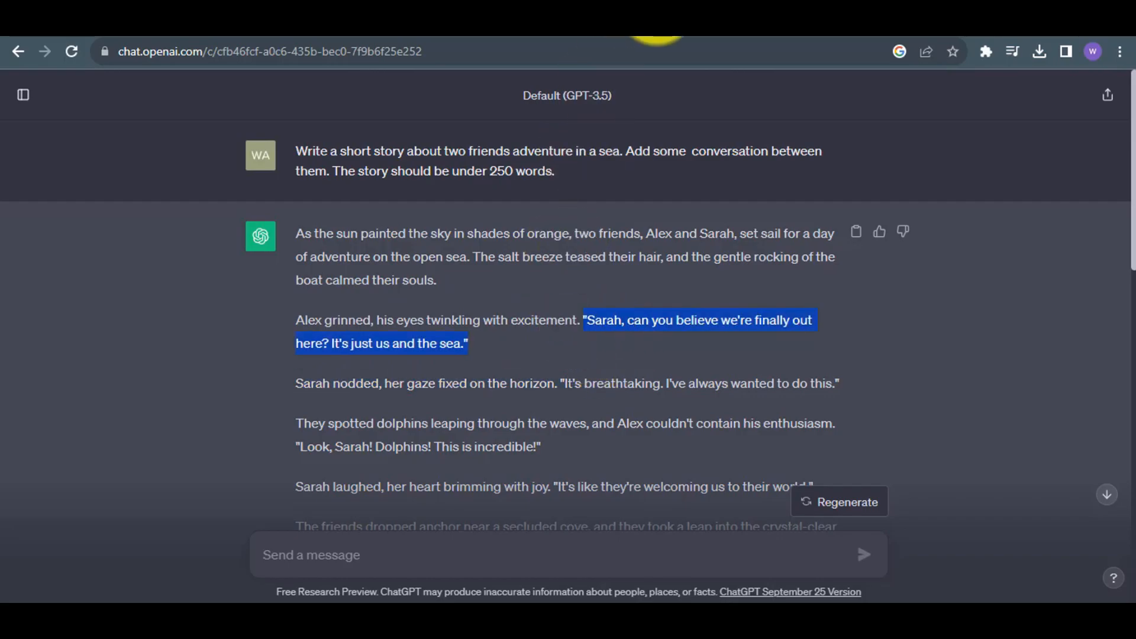
click(655, 8)
Upload the saved image of the boy beside the wooden barrel as the second shot's character.
click(524, 261)
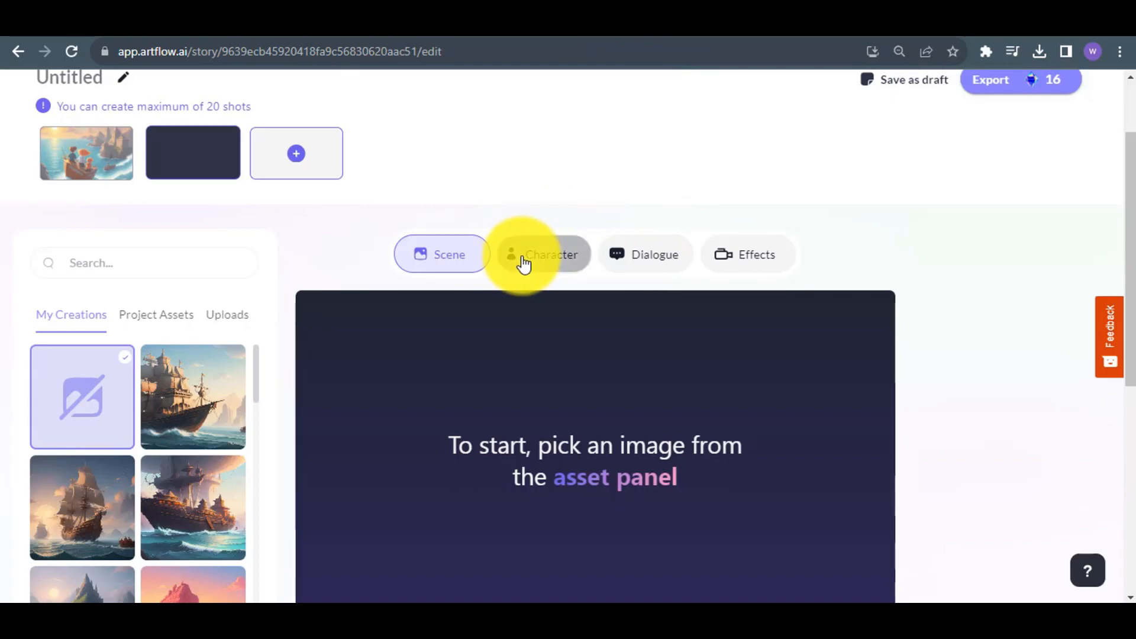
click(244, 323)
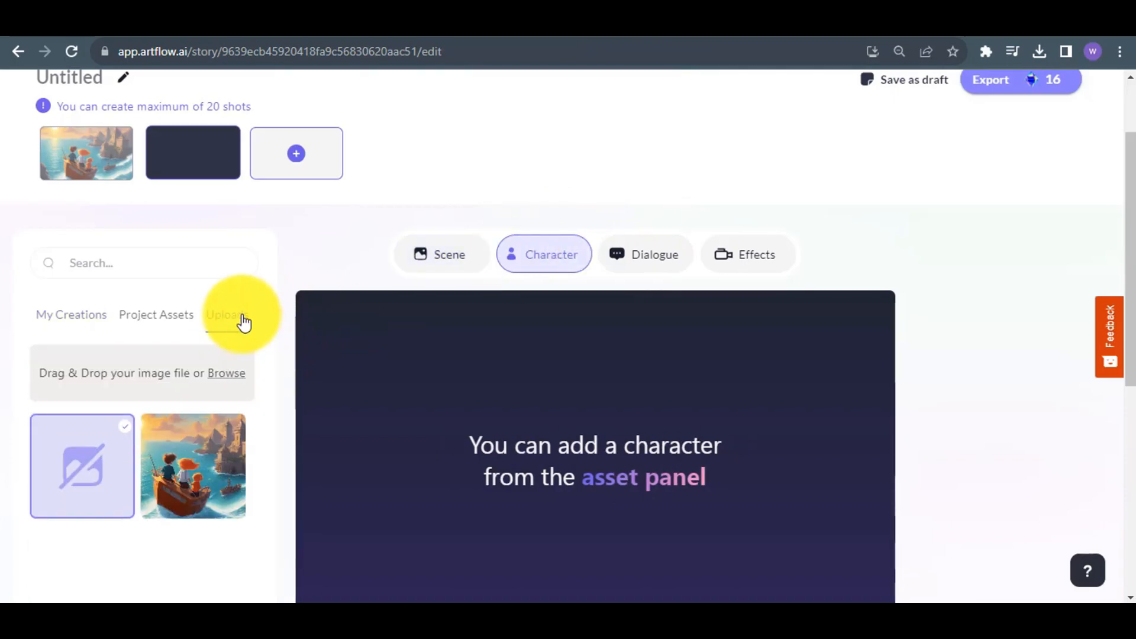
click(235, 381)
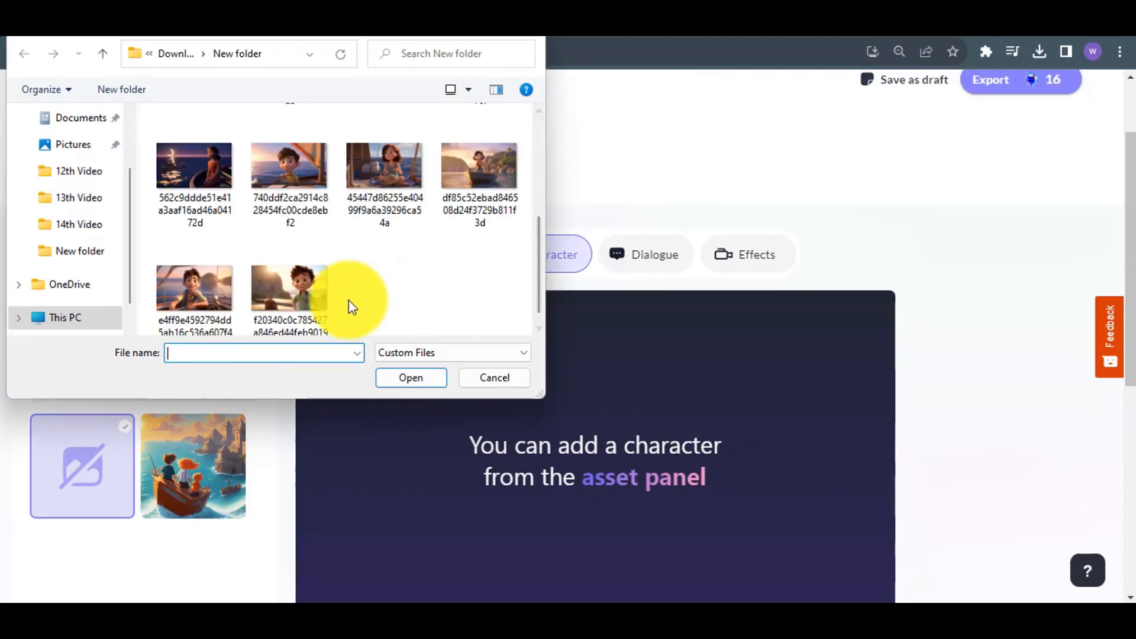
click(308, 300)
click(414, 379)
scroll(1108, 317, down, 3)
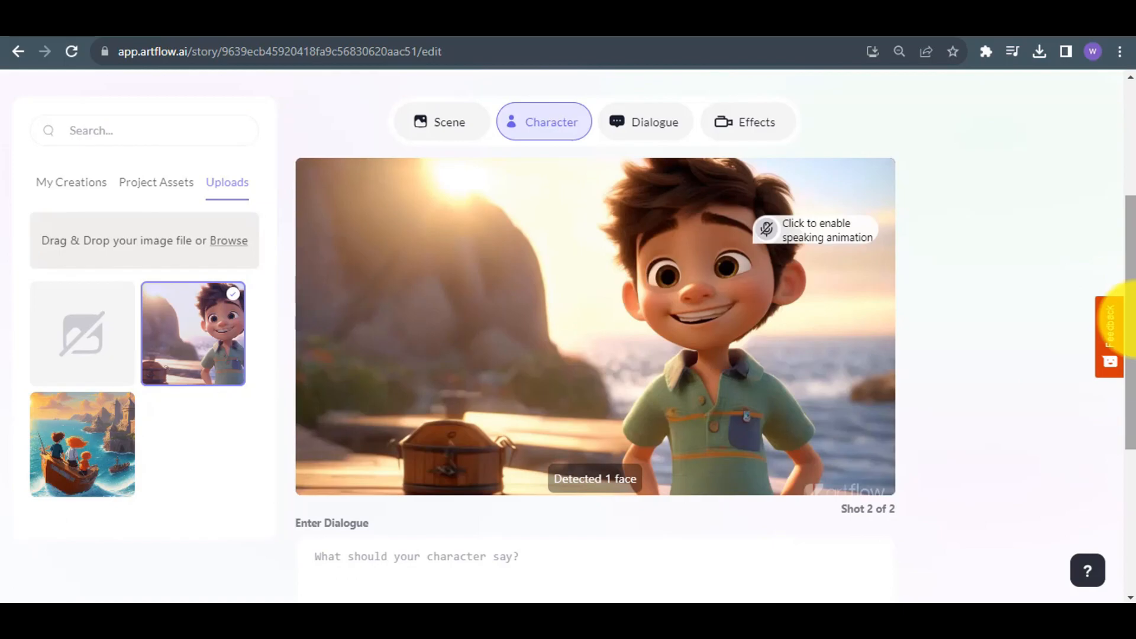
Enable the boy's speaking animation, with the copied line as dialogue in Alexander's Voiceover voice and the Right - Left camera movement.
click(797, 239)
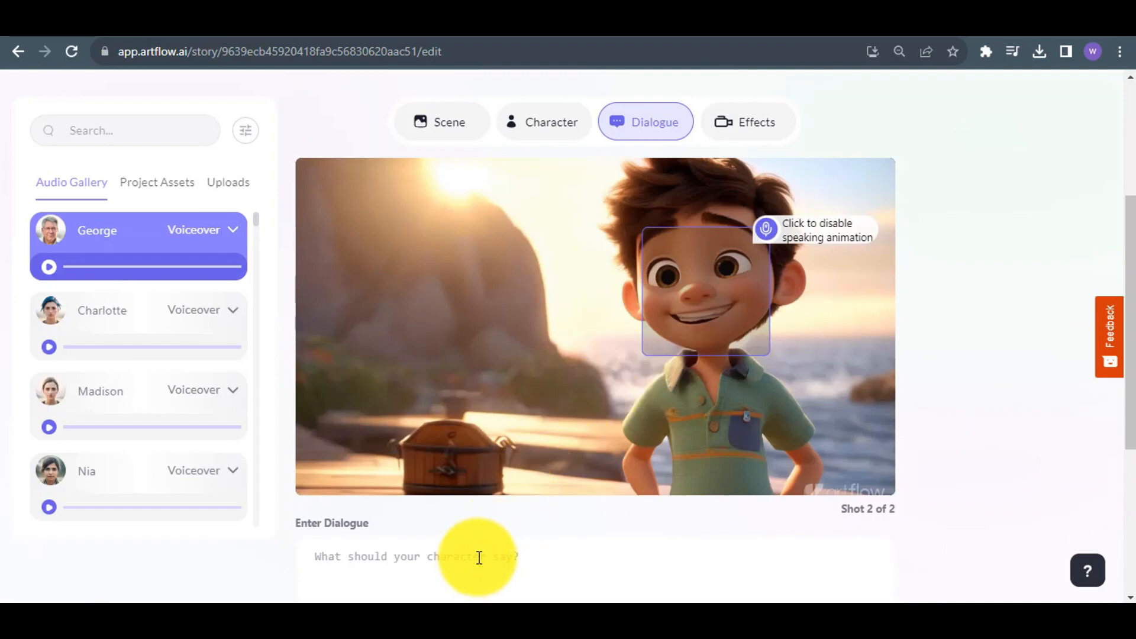
key(ctrl+v)
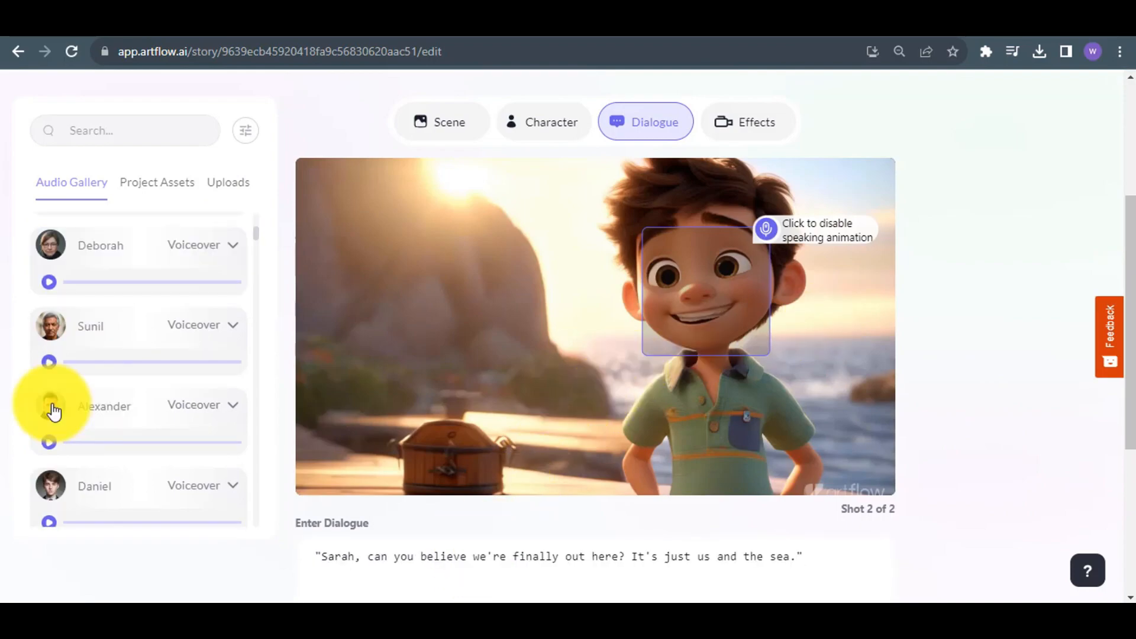
click(53, 410)
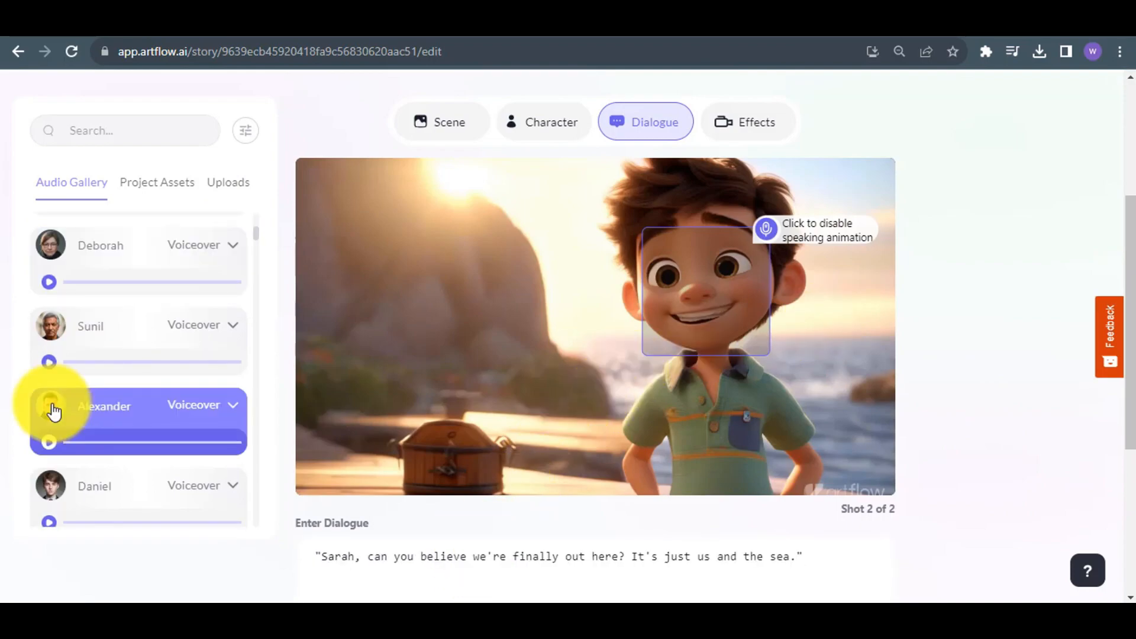
click(769, 122)
Add a third shot to the story and show the uploaded images available for its character.
scroll(317, 170, up, 3)
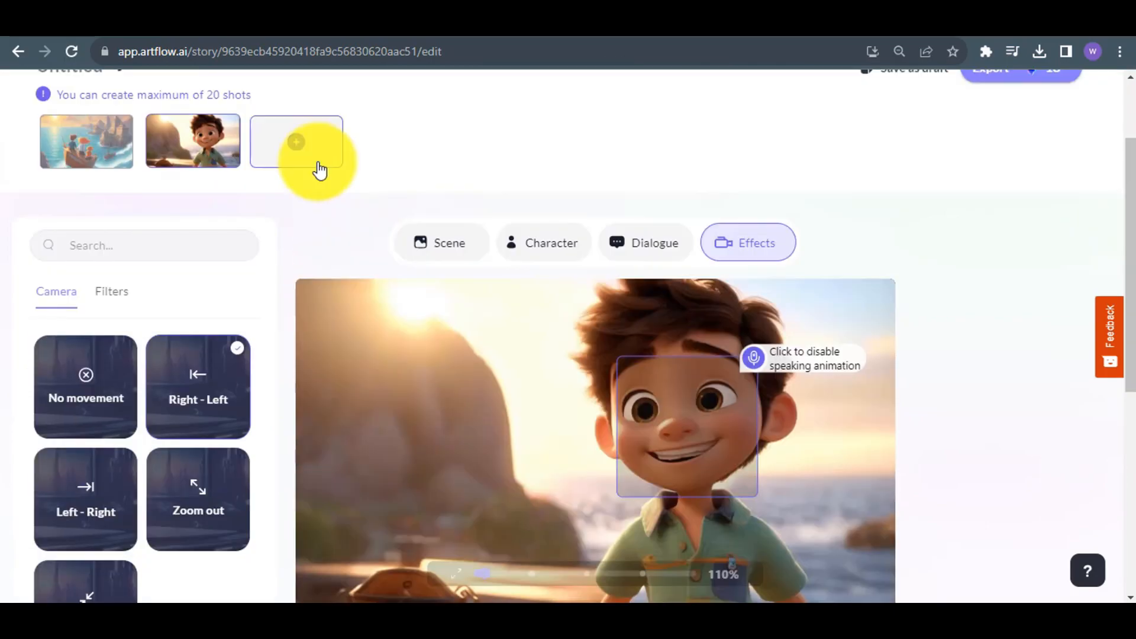
click(309, 155)
click(251, 312)
click(549, 243)
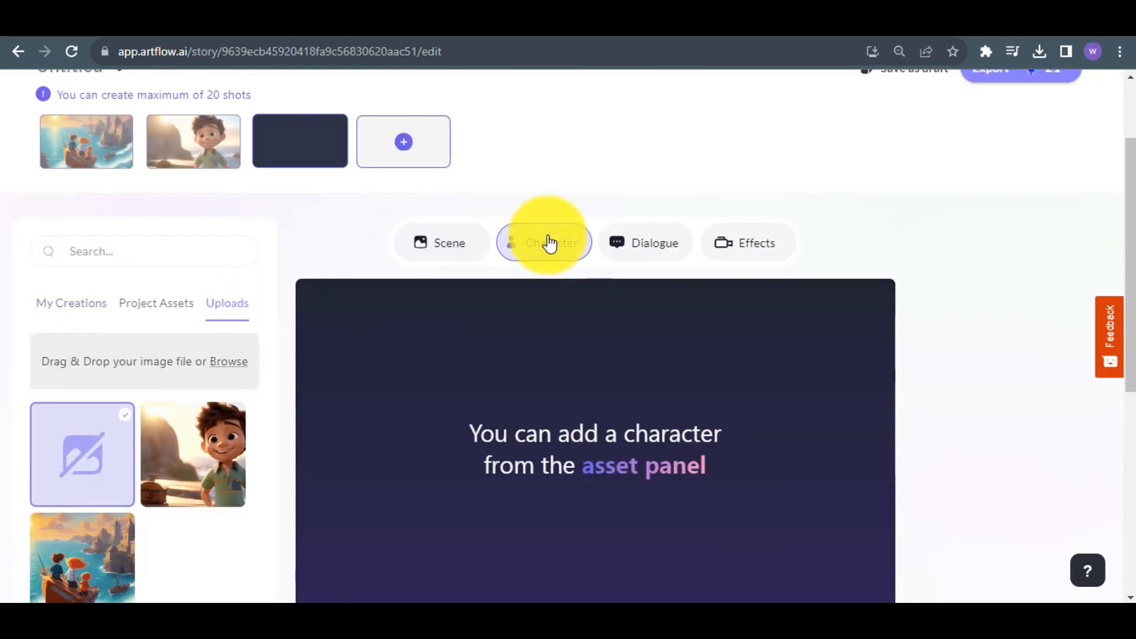
Copy Sarah's line from the ChatGPT story, and upload the saved image of the girl standing in the rowboat as the third shot's character.
click(227, 370)
scroll(519, 284, down, 3)
click(479, 154)
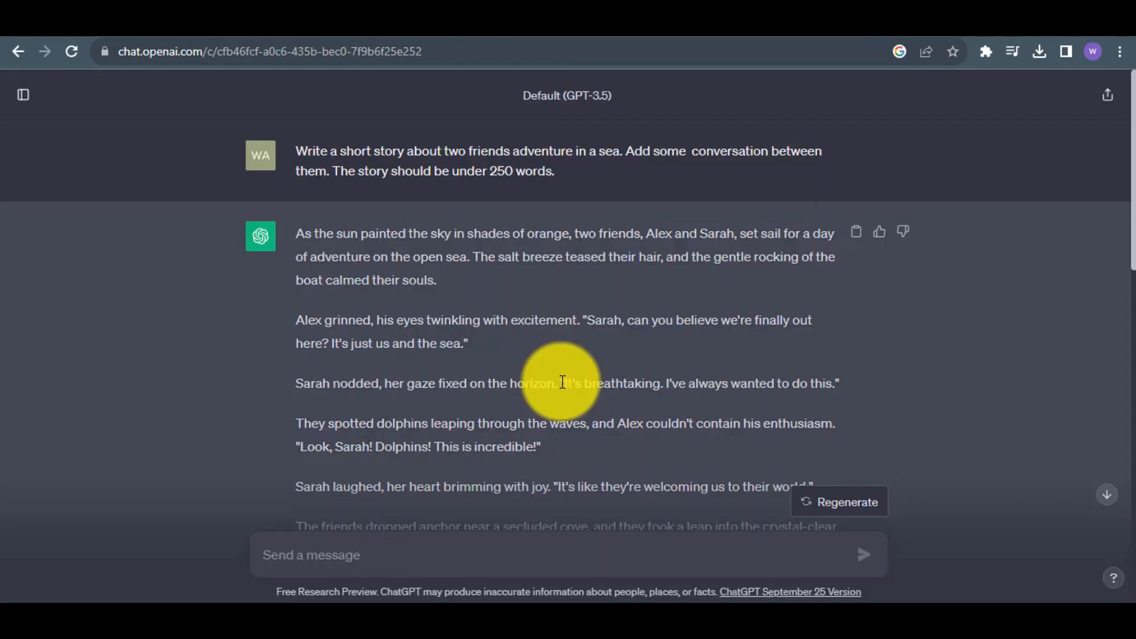
drag(562, 381, 811, 380)
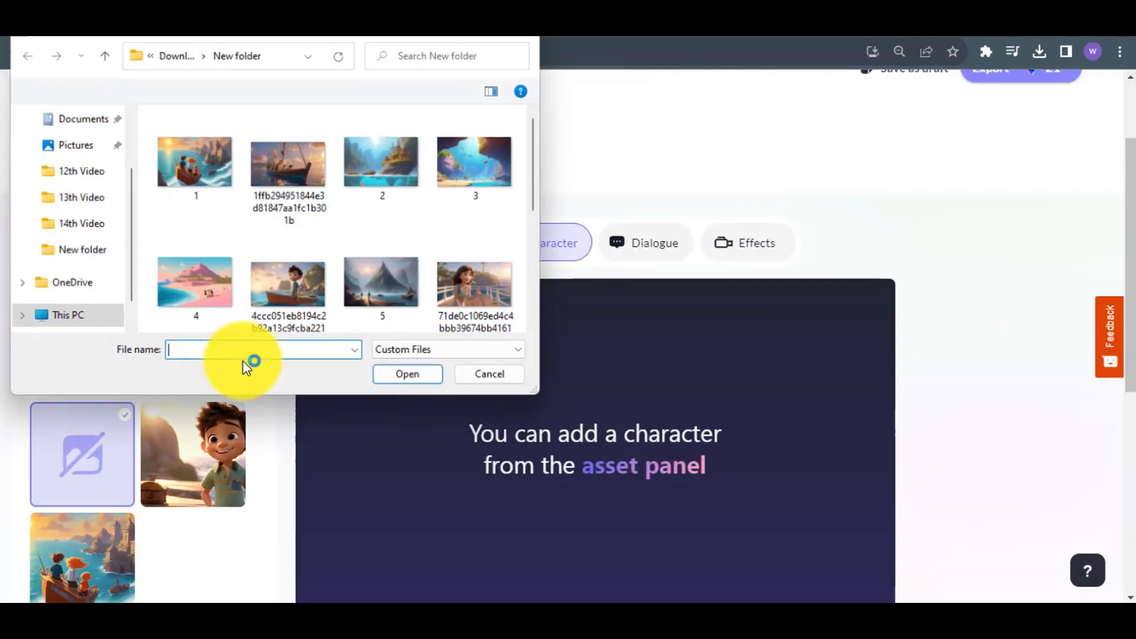
click(502, 180)
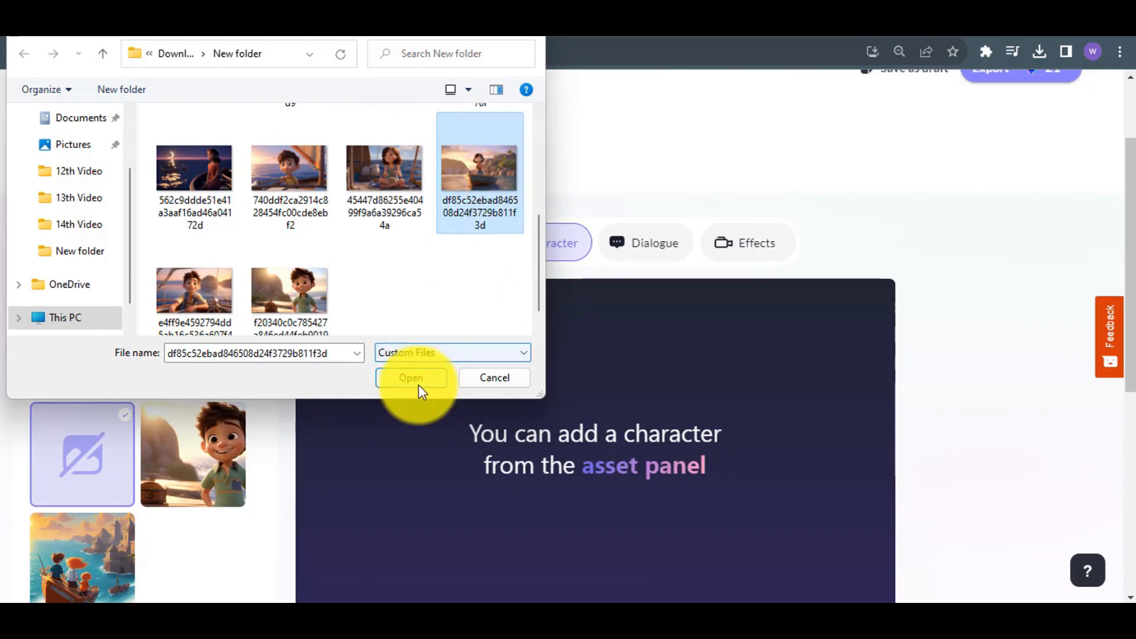
click(418, 379)
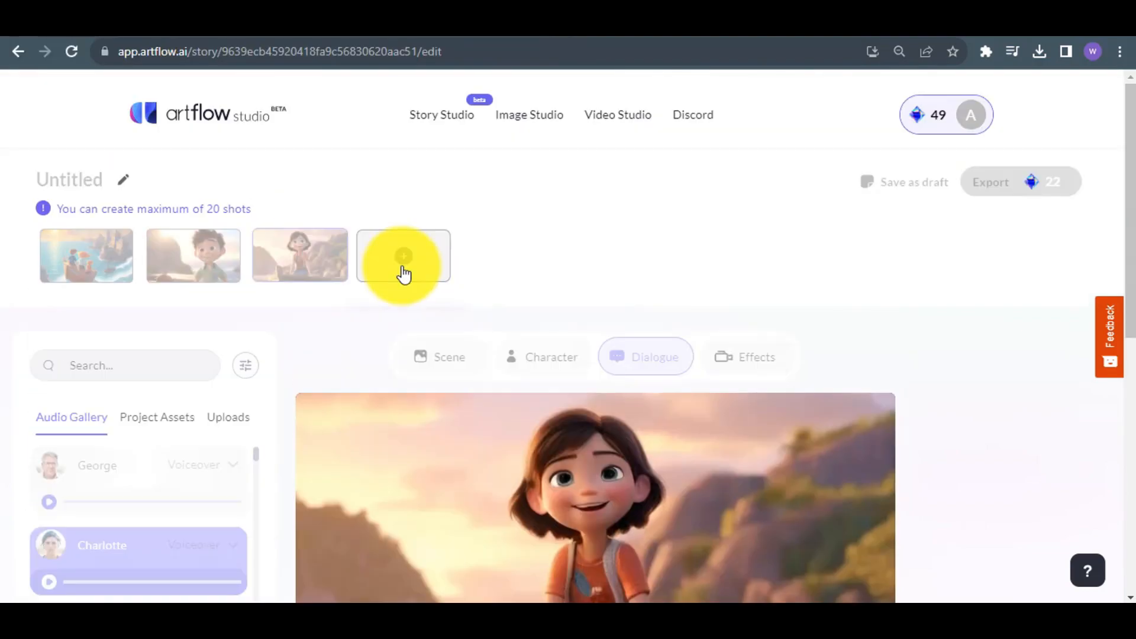
Add a fourth shot and upload the saved image of the boy leaning on the boat's rail to the character uploads.
click(404, 274)
click(544, 357)
click(227, 417)
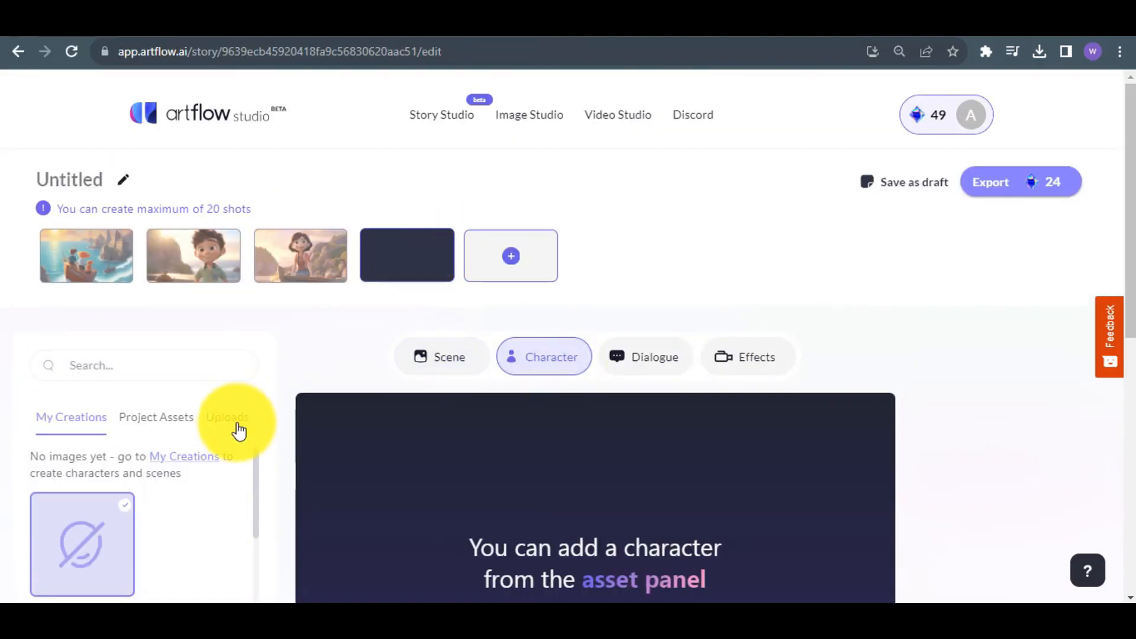
click(225, 476)
click(215, 301)
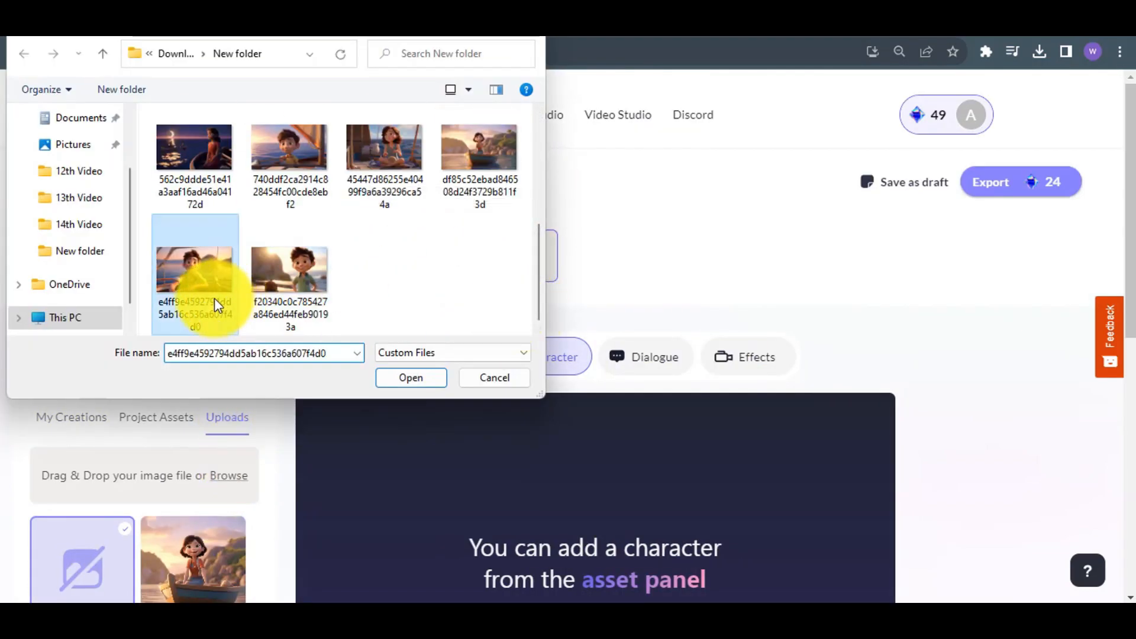
key(Return)
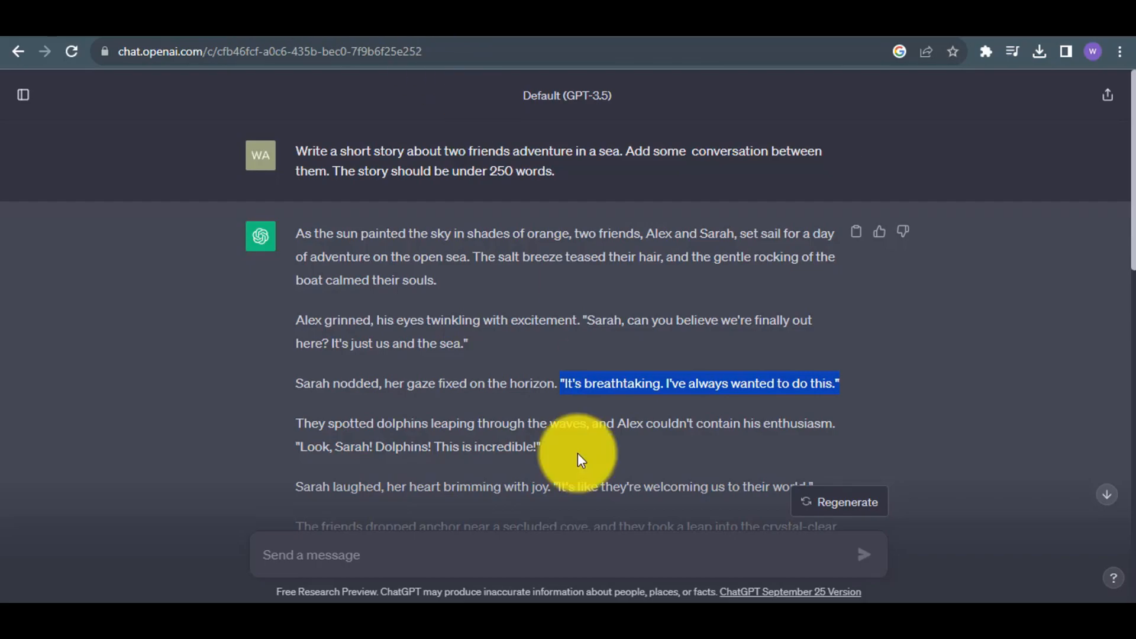
Copy Sarah's line "It's like they're welcoming us to their world." and upload the girl sitting cross-legged on deck as the fourth shot's character.
scroll(577, 453, down, 2)
drag(555, 353, 824, 360)
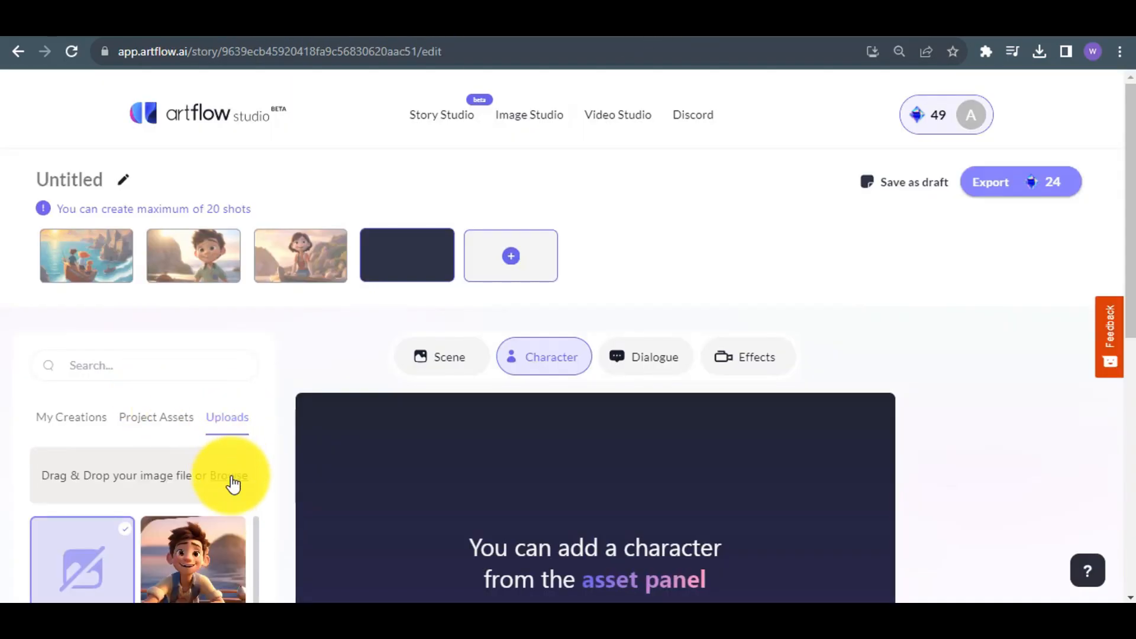
click(232, 484)
click(389, 156)
click(413, 375)
Choose Nia's Voiceover voice for the fourth shot's dialogue, and add a fifth shot.
scroll(214, 406, down, 3)
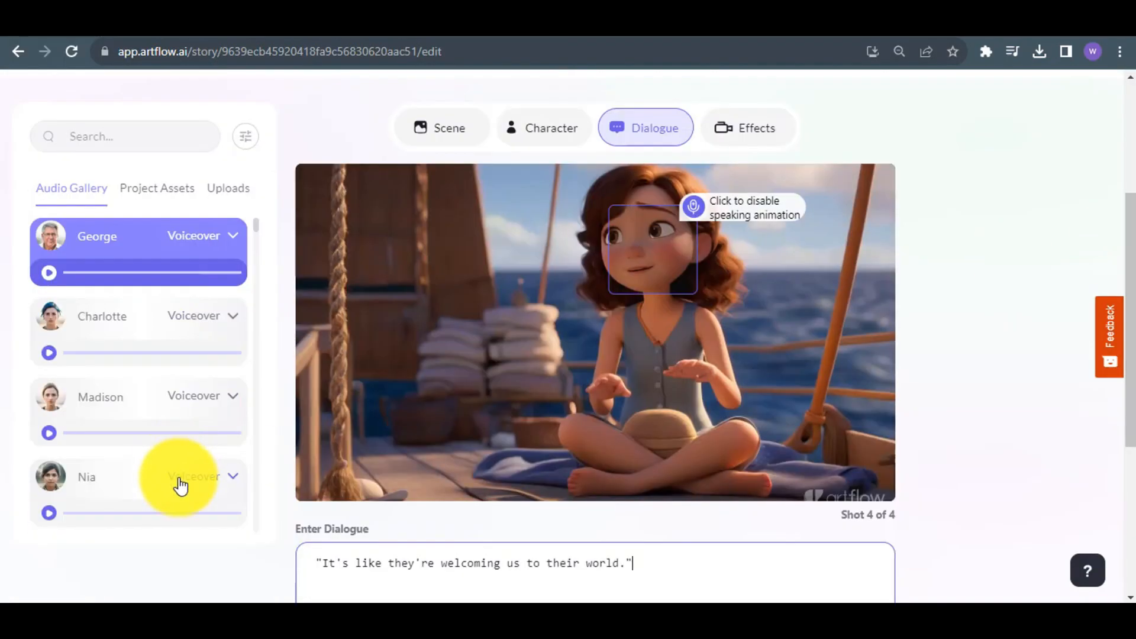
click(71, 509)
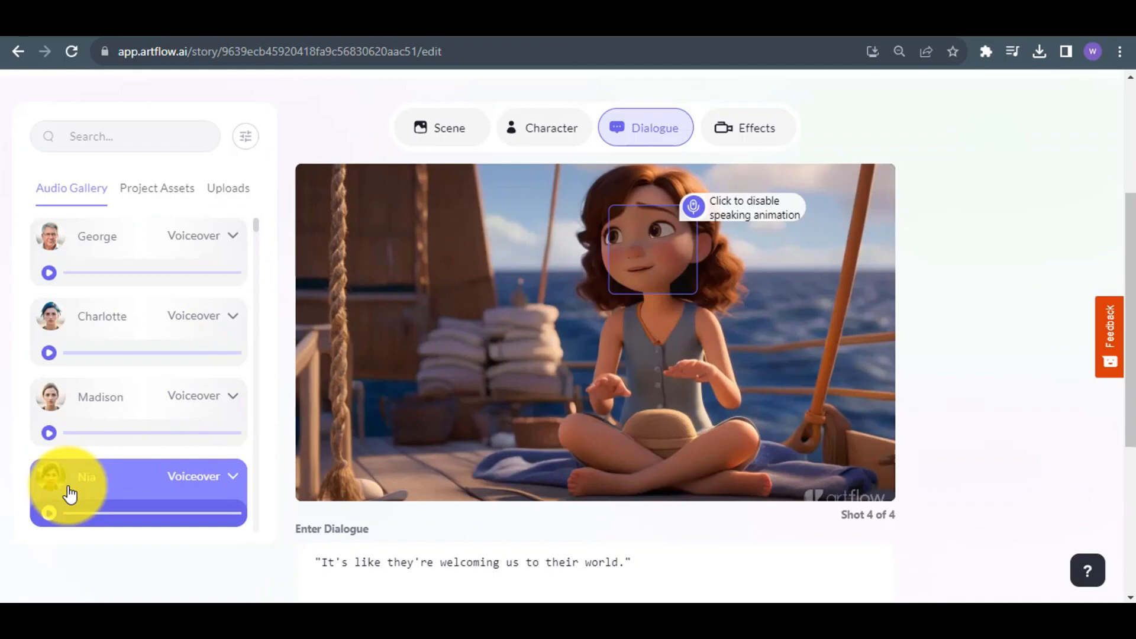
drag(1117, 292, 1121, 193)
click(540, 246)
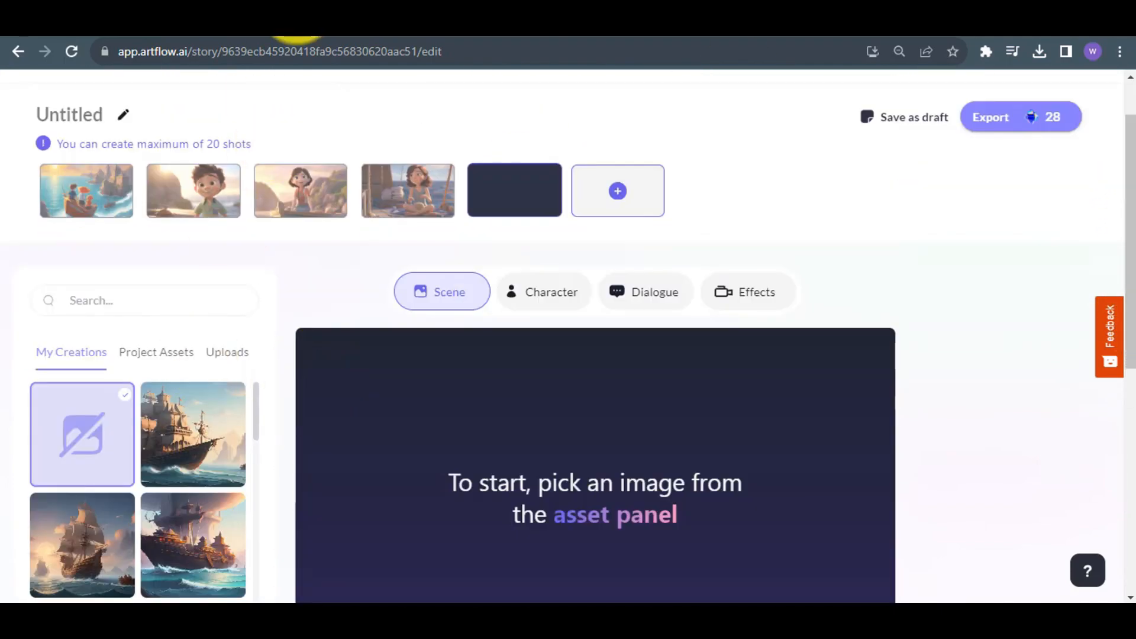
Copy Alex's line "Today was a dream come true, and it's all because of you." from the ChatGPT story.
click(298, 9)
drag(1132, 155, 1131, 216)
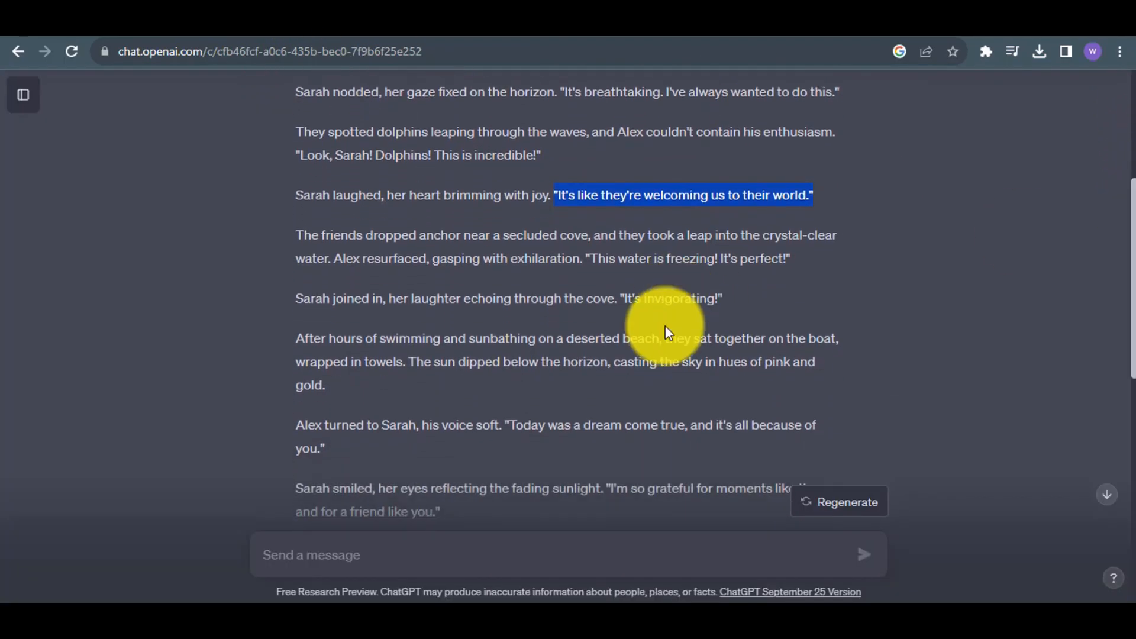
drag(506, 424, 532, 442)
click(653, 8)
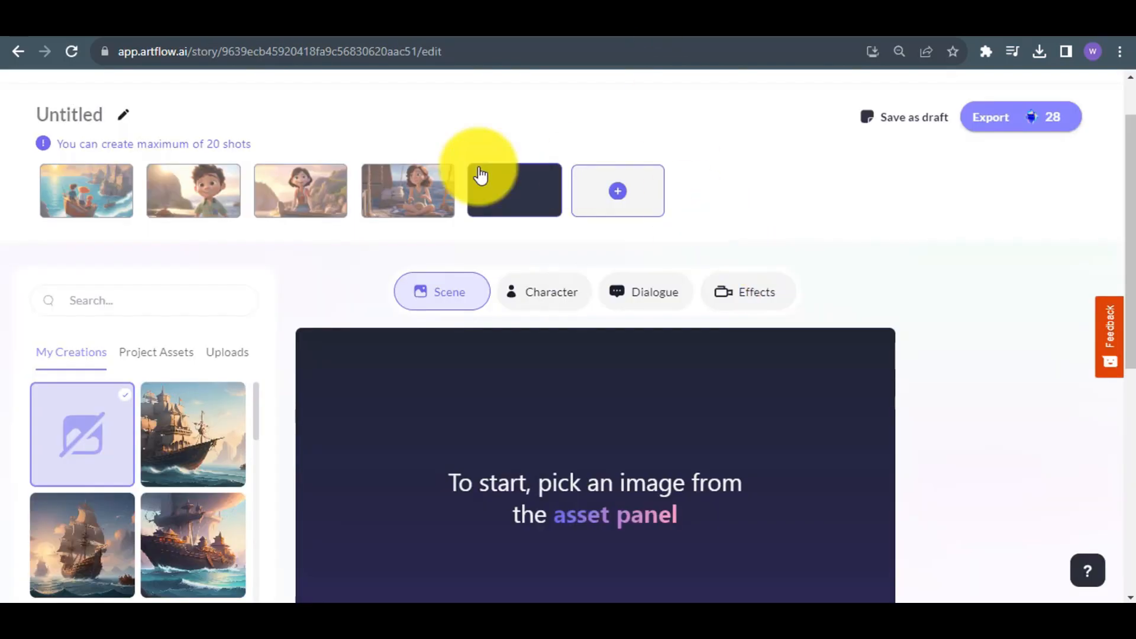
Use the already uploaded image of the boy on the boat as the fifth shot's character.
click(551, 296)
drag(1127, 313, 1127, 370)
click(227, 235)
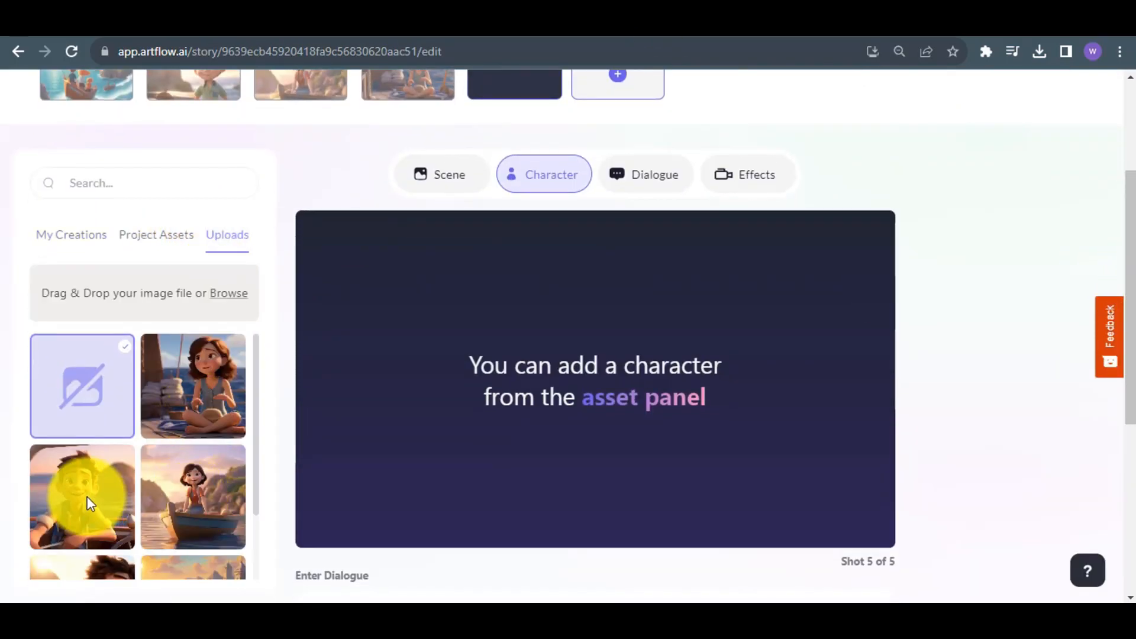
click(87, 496)
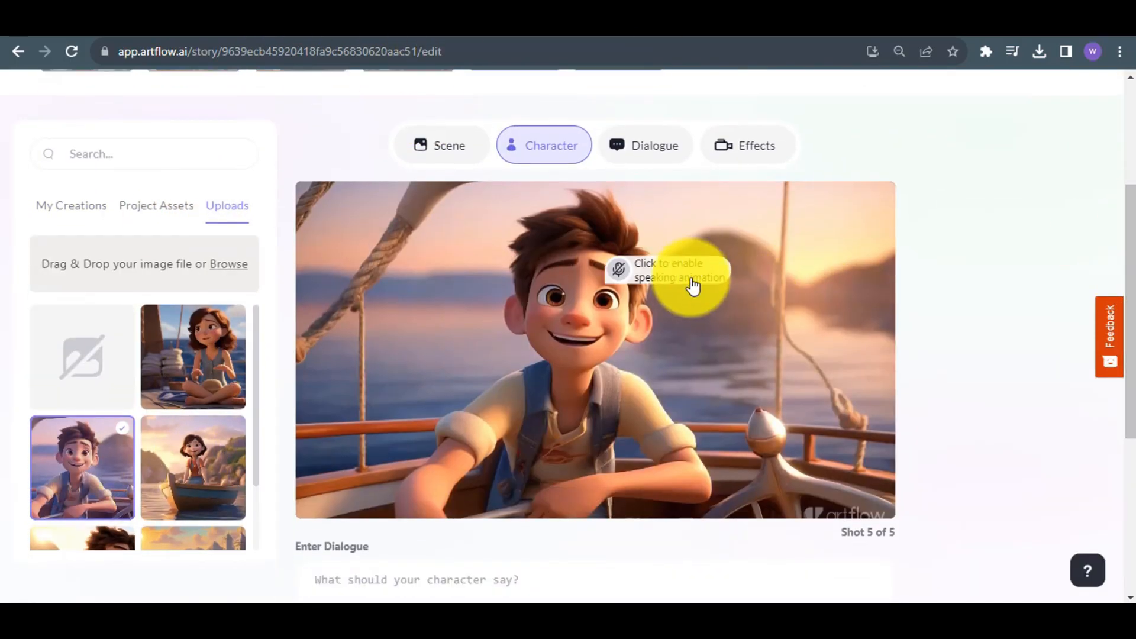
Enable the boy's speaking animation in the fifth shot and choose a voice for his dialogue from the audio gallery.
click(686, 278)
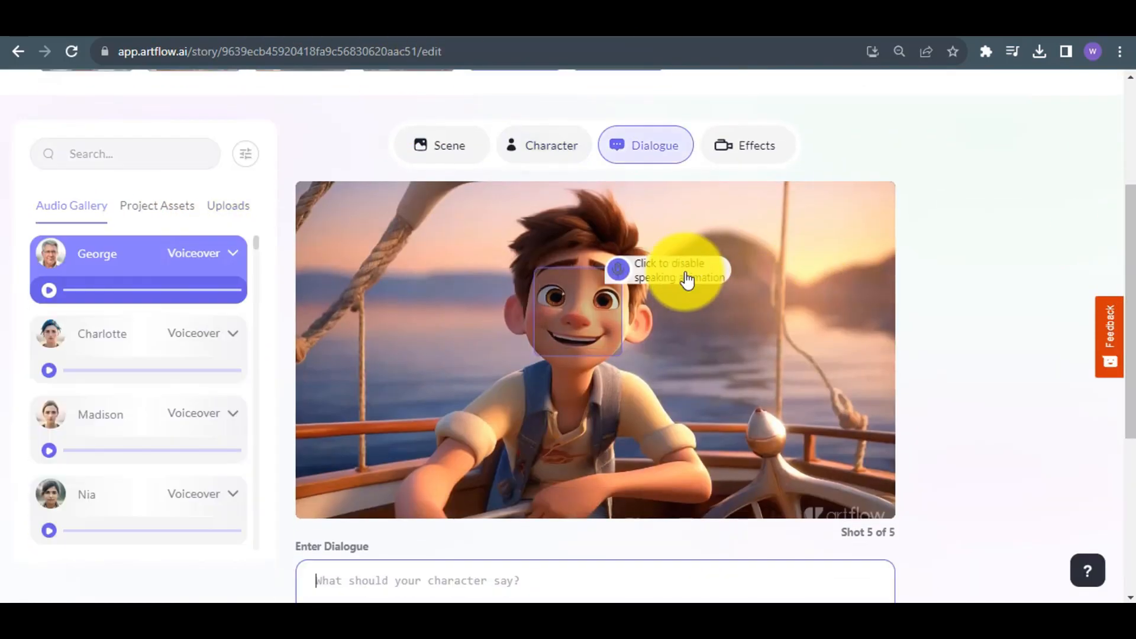
scroll(112, 393, down, 5)
click(108, 308)
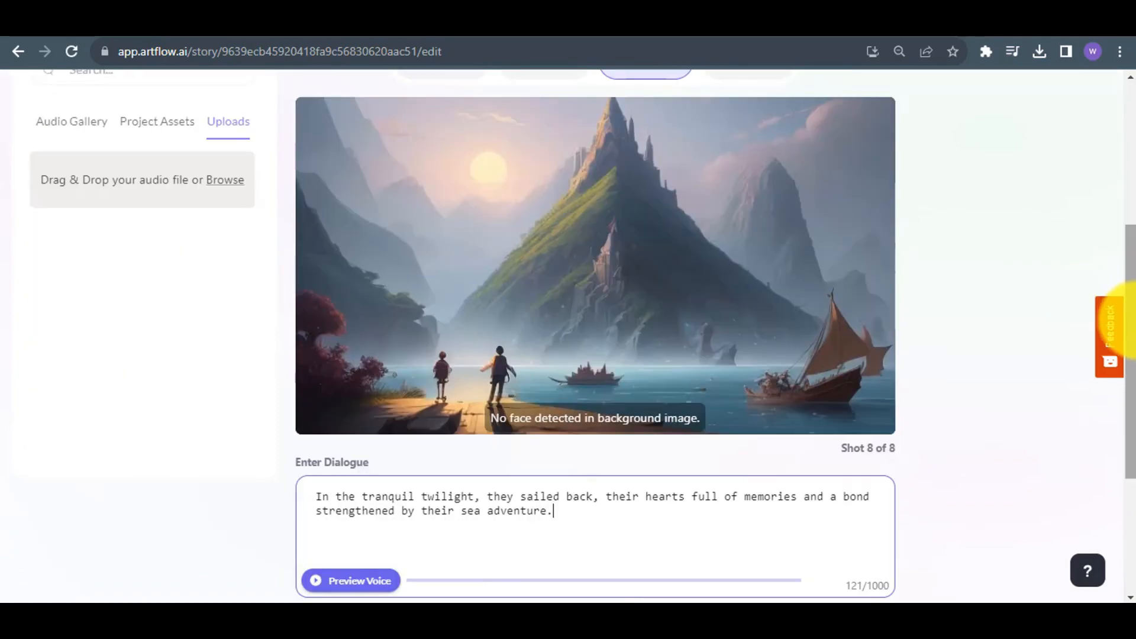
drag(1127, 307, 1126, 154)
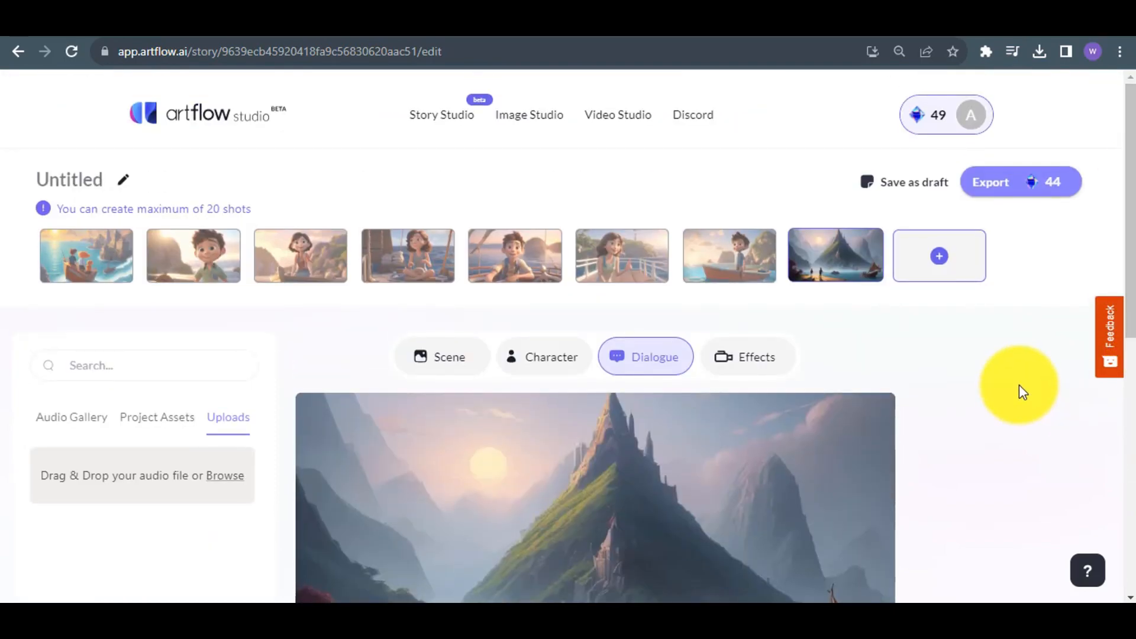
Export the story under the title "First Animation", and show the finished video's sharing and download options.
mouse_move(1007, 183)
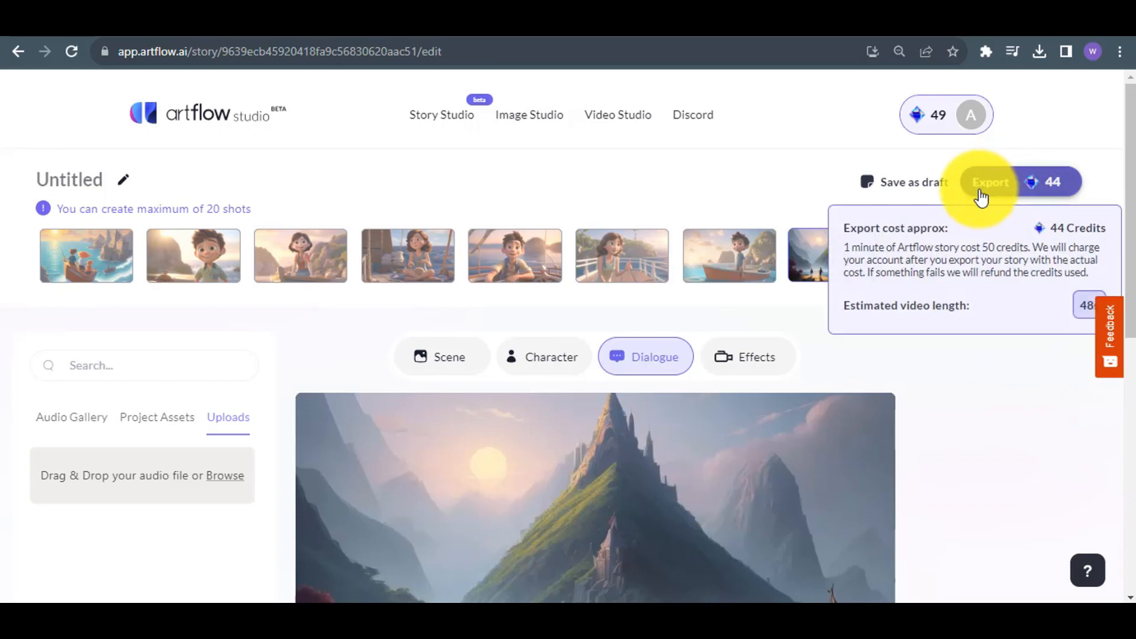
click(980, 191)
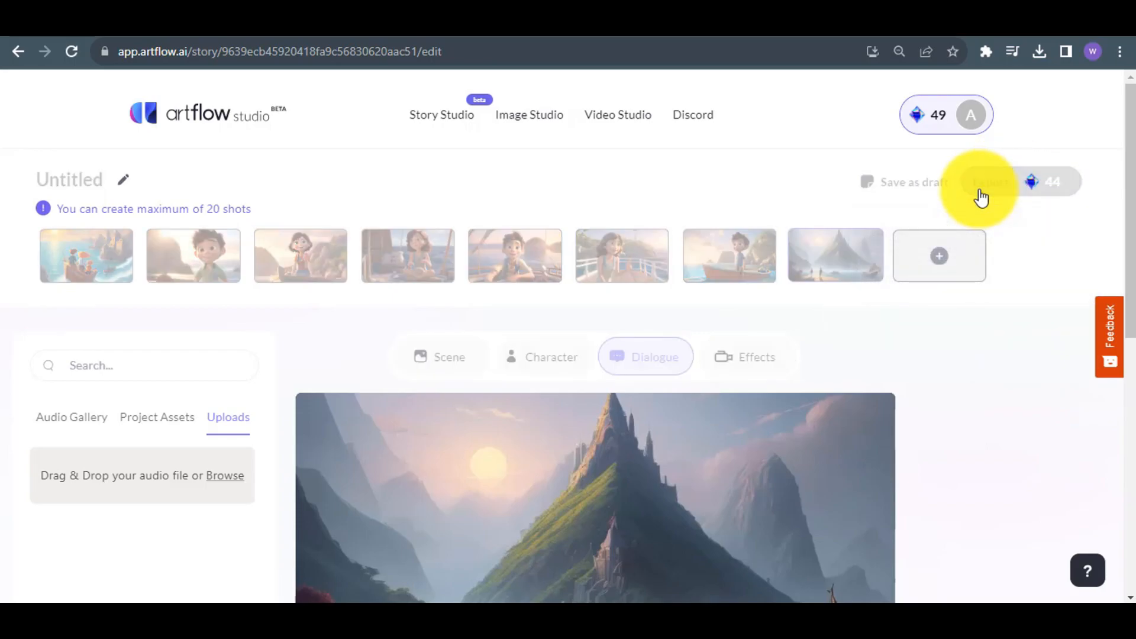
text(First Animation)
click(626, 473)
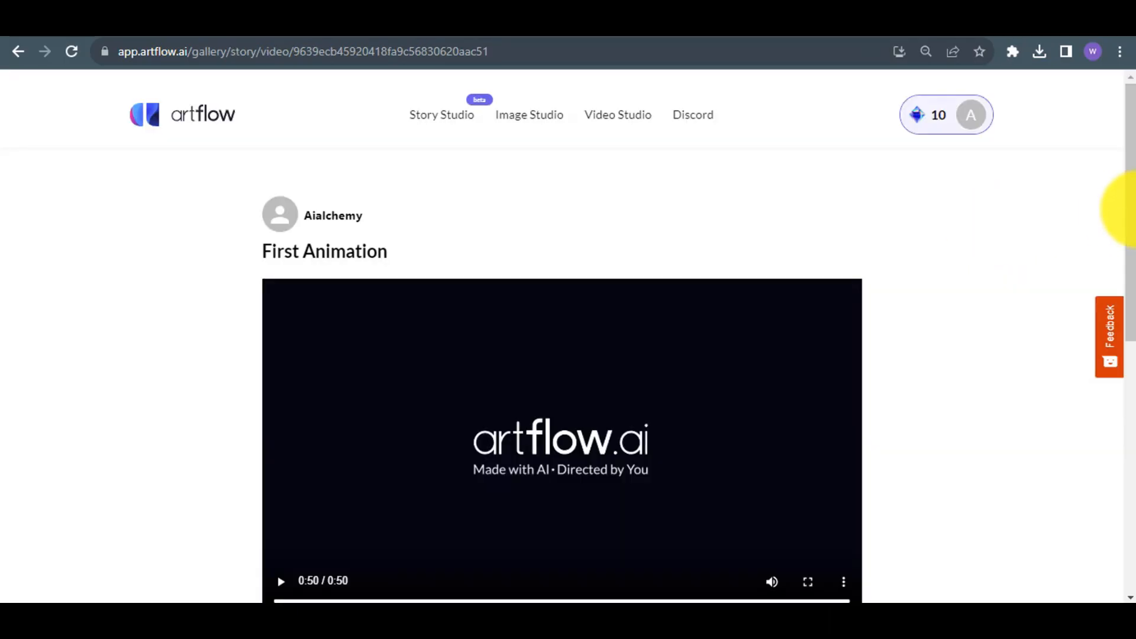
mouse_move(1133, 209)
mouse_down()
mouse_move(1133, 237)
mouse_move(1132, 223)
mouse_up()
scroll(1118, 308, down, 3)
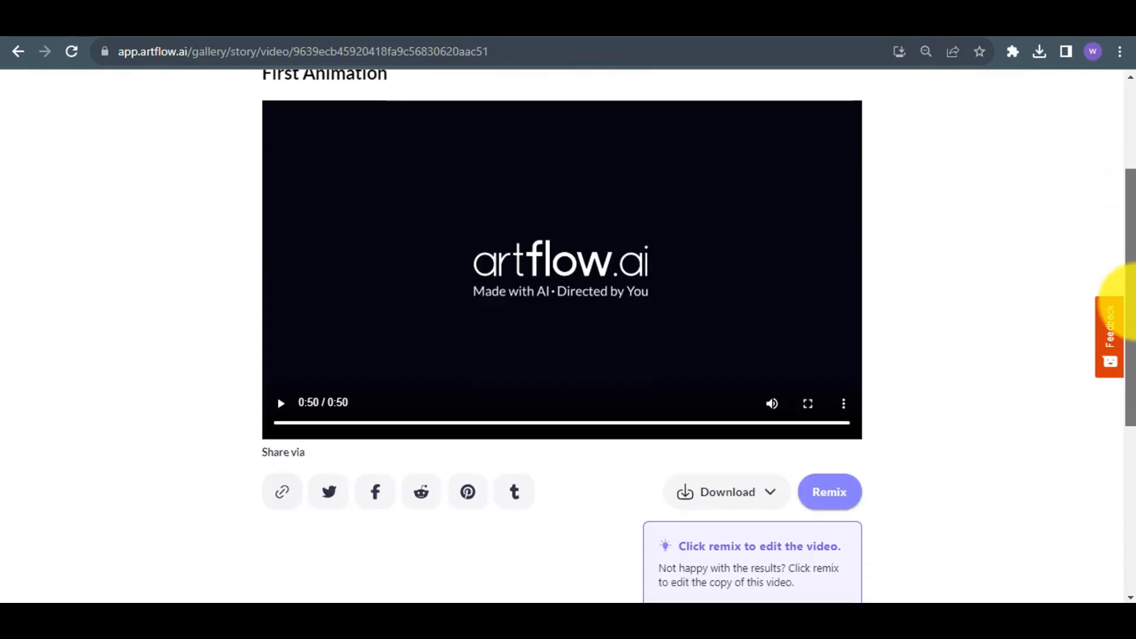